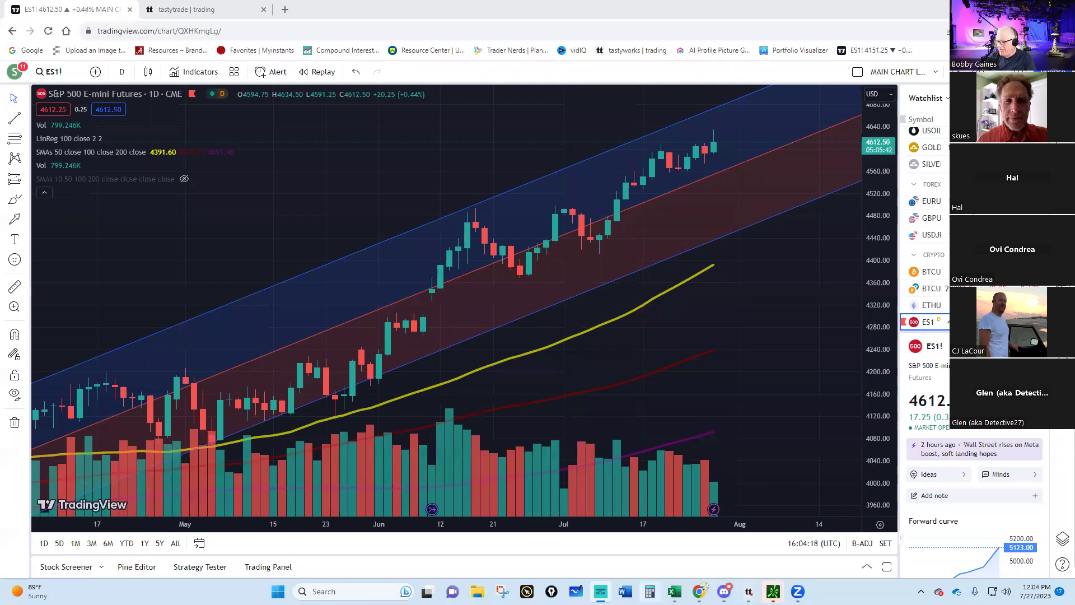
- Try to launch the PointerFocus screen annotation tool
left_click(526, 592)
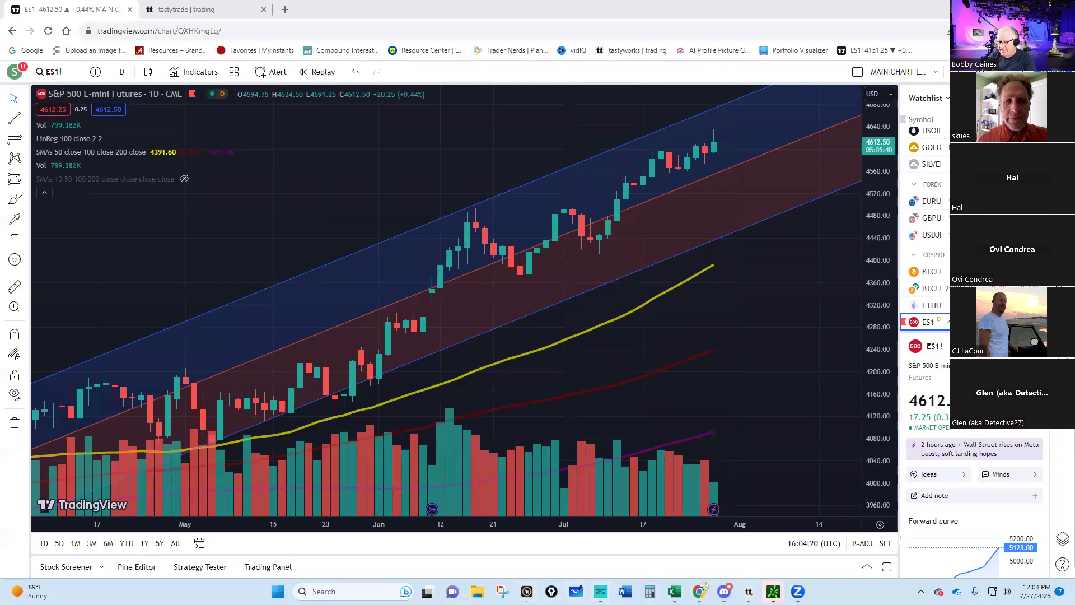
left_click(635, 352)
left_click(551, 592)
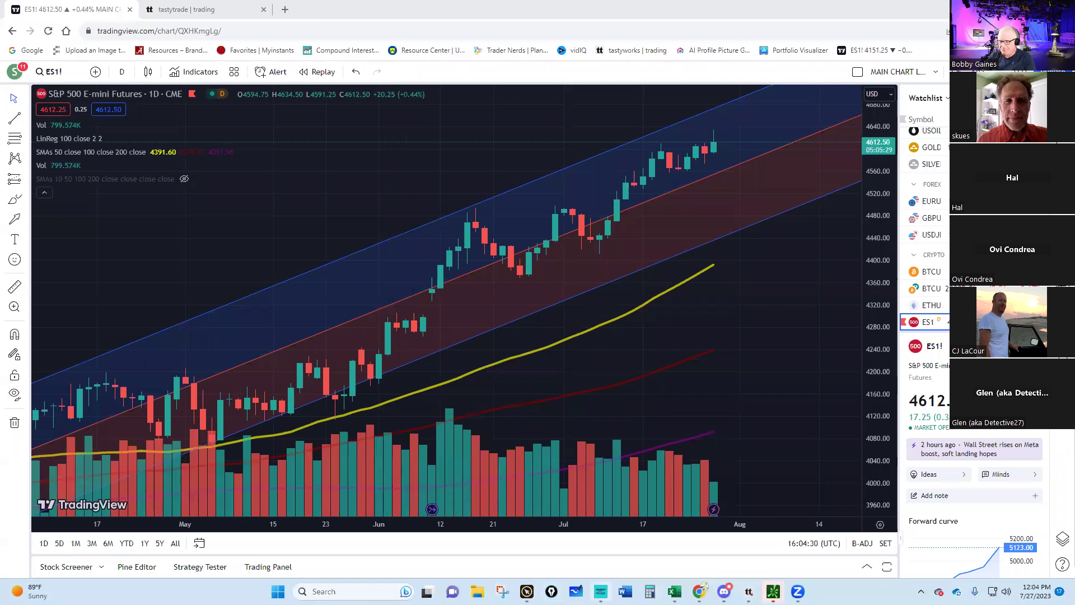
mouse_move(600, 592)
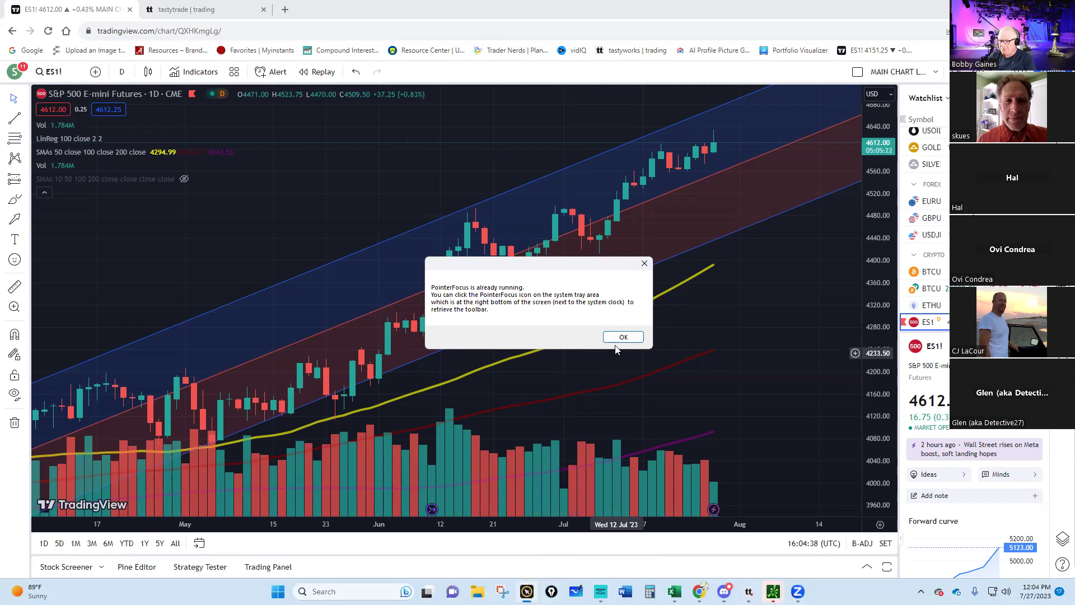
left_click(617, 341)
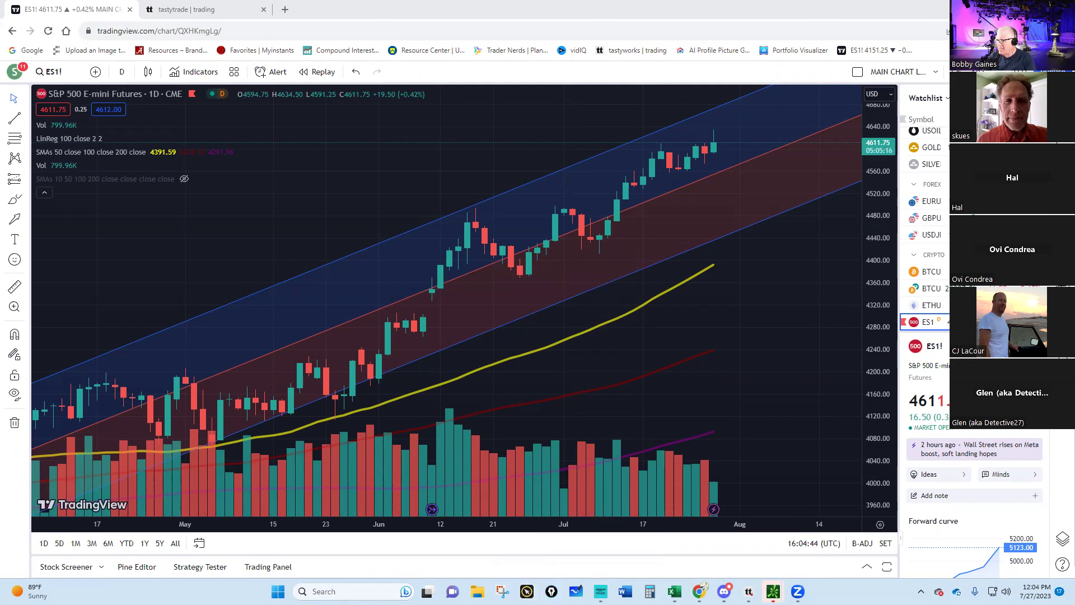
- Mark the daily S&P 500 futures chart with a falling arrow over volume and a rising arrow over price since mid-June, and clear them
left_click_drag(449, 406, 756, 477)
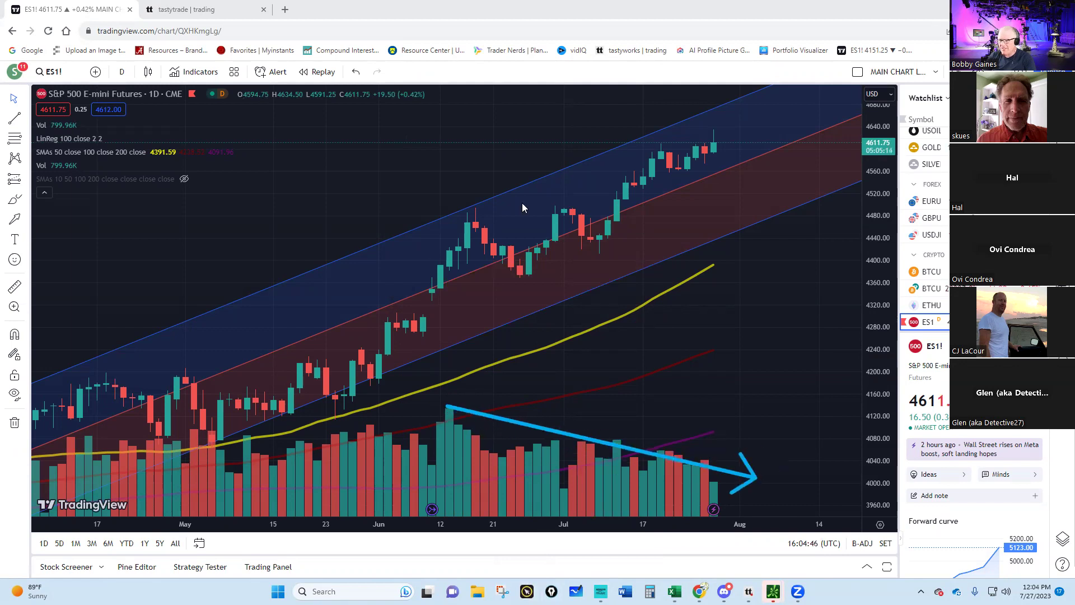
mouse_move(443, 243)
left_mouse_down()
mouse_move(771, 126)
mouse_move(746, 117)
left_mouse_up()
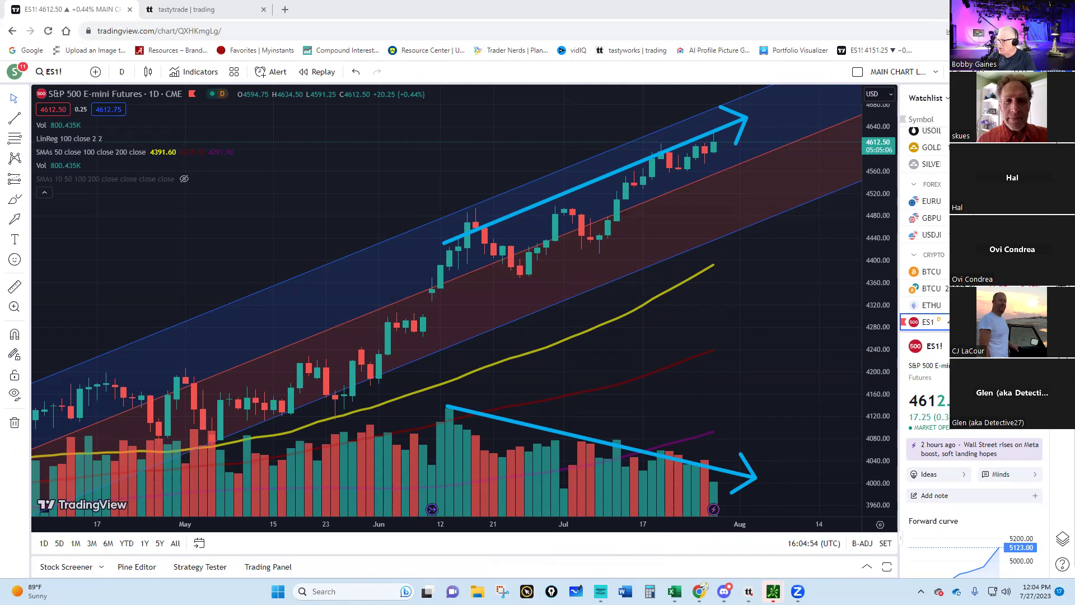
key("ctrl+alt+h")
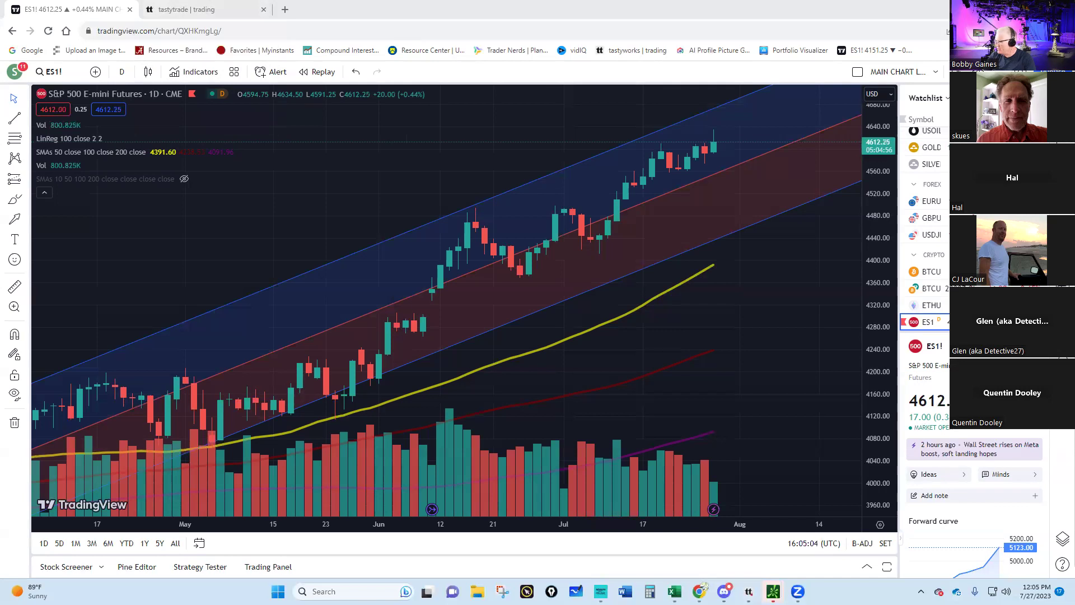
- Switch to the thinkorswim /ES 30-minute volume profile chart and draw three downward arrows from the latest candles across the profile
left_click(699, 591)
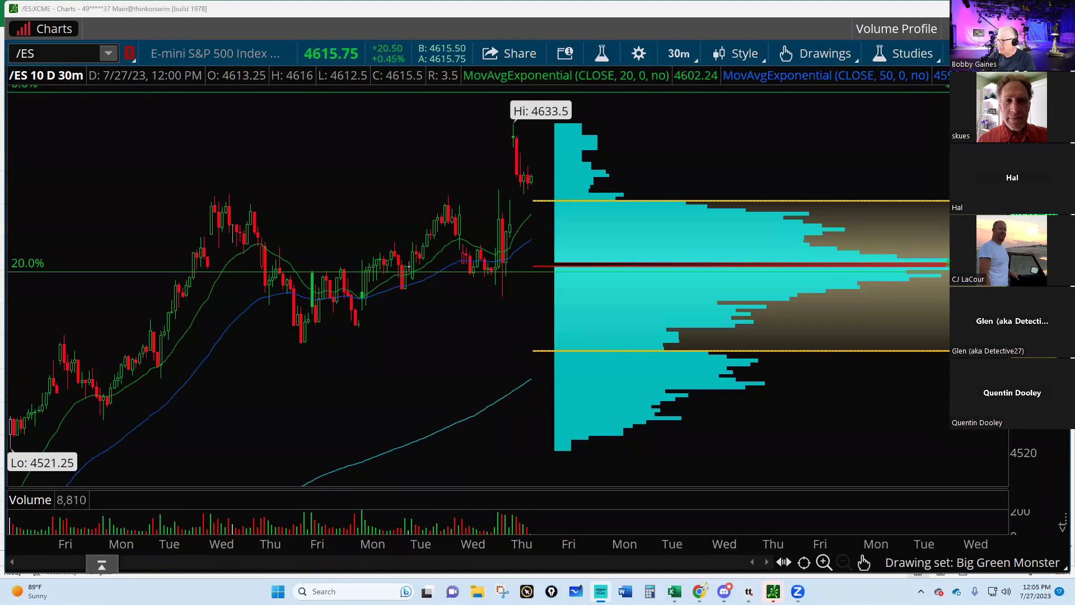
left_click_drag(525, 129, 718, 262)
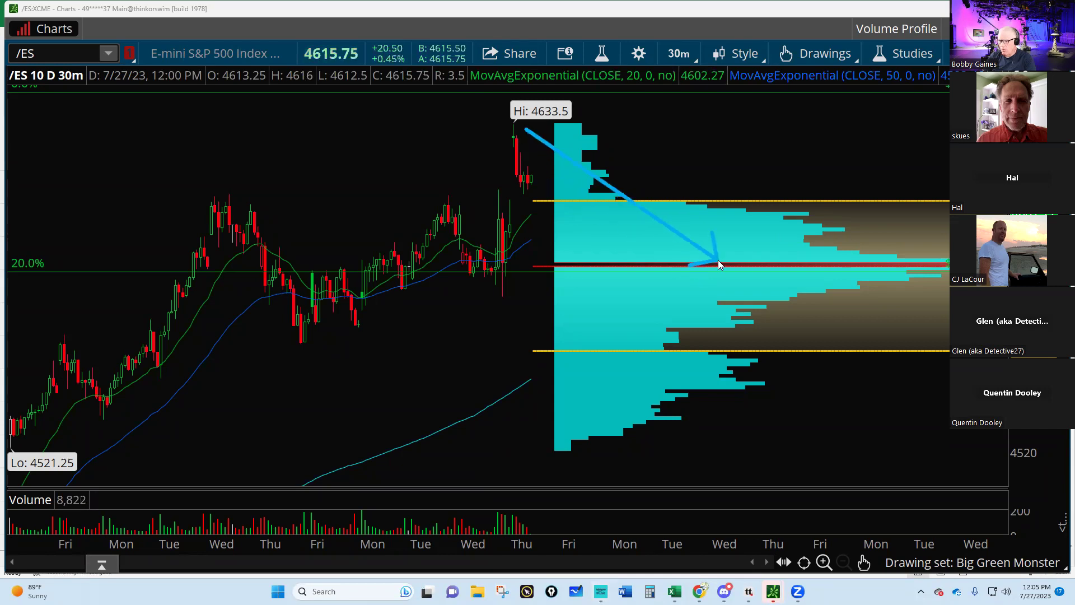
mouse_move(526, 157)
left_mouse_down()
mouse_move(571, 221)
mouse_move(625, 259)
left_mouse_up()
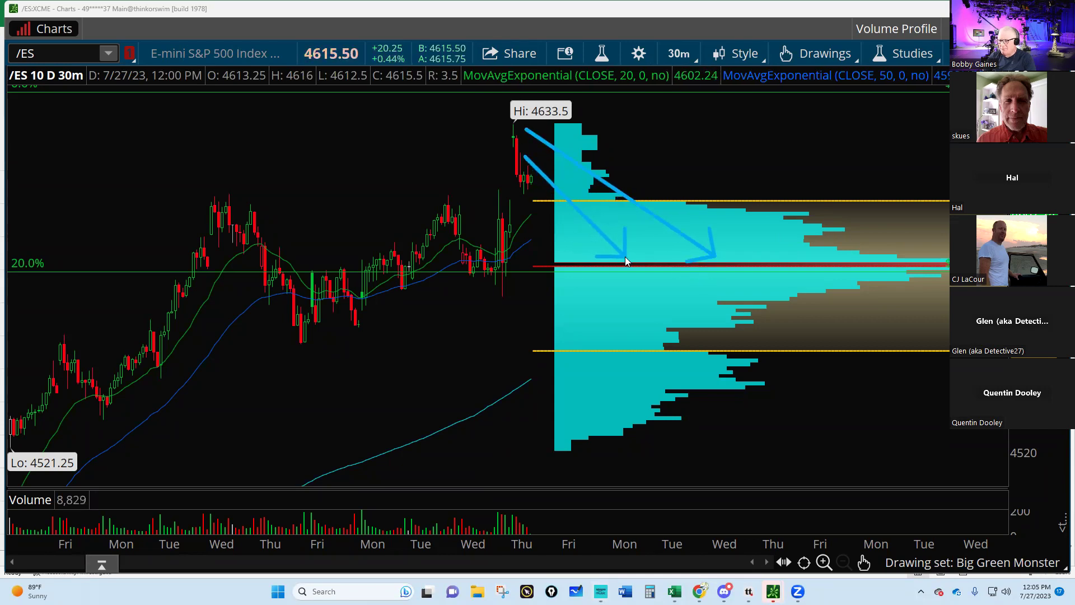
left_click_drag(515, 182, 715, 466)
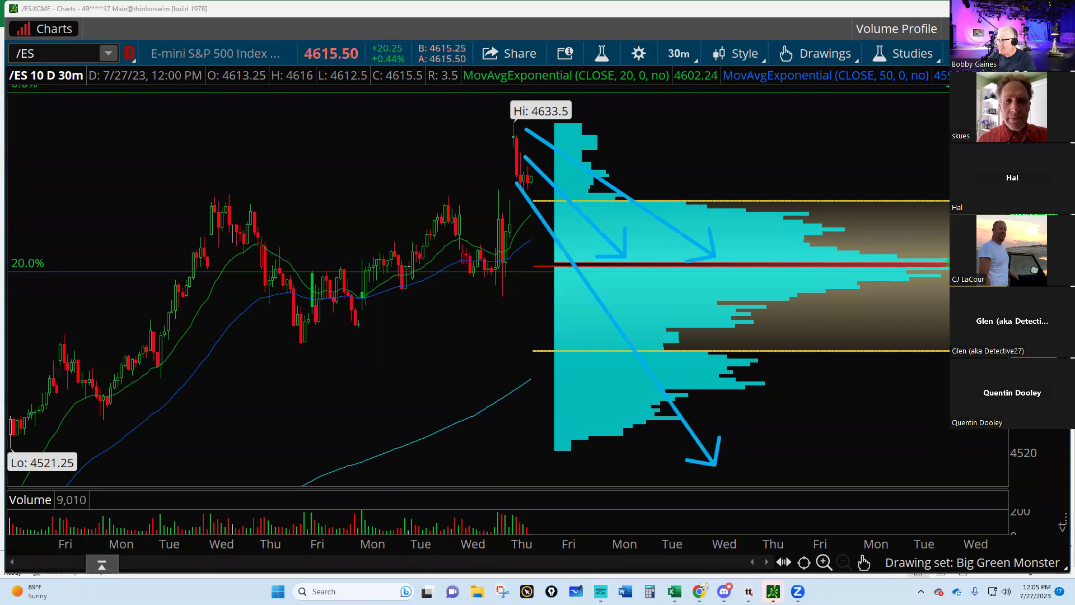
- Examine the price levels above and below the /ES volume profile, and clear the arrows from the screen
left_click(931, 254)
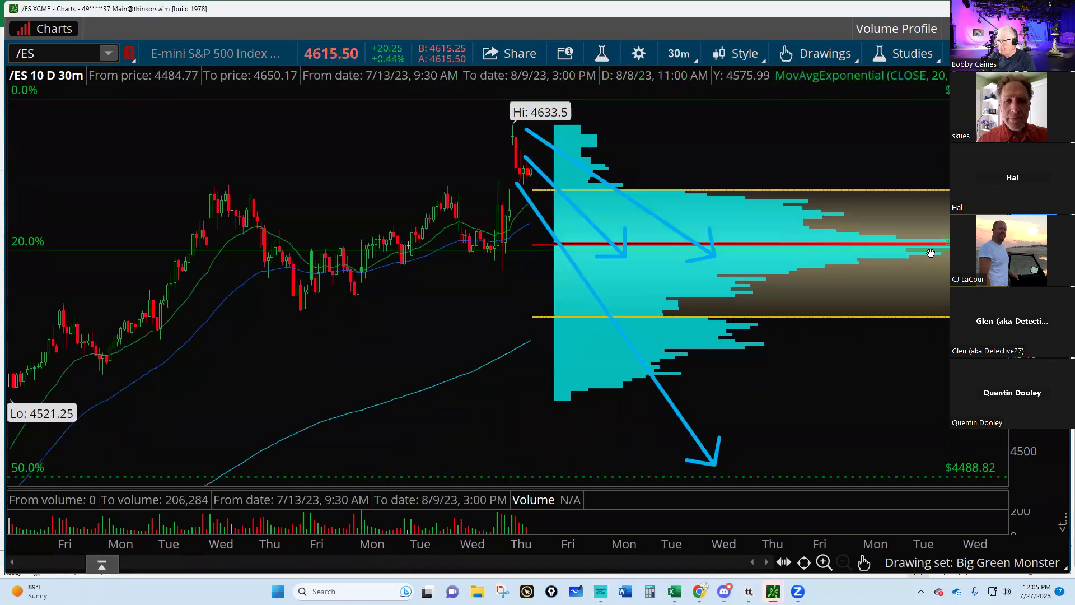
mouse_move(931, 253)
left_mouse_down()
mouse_move(824, 364)
mouse_move(827, 404)
left_mouse_up()
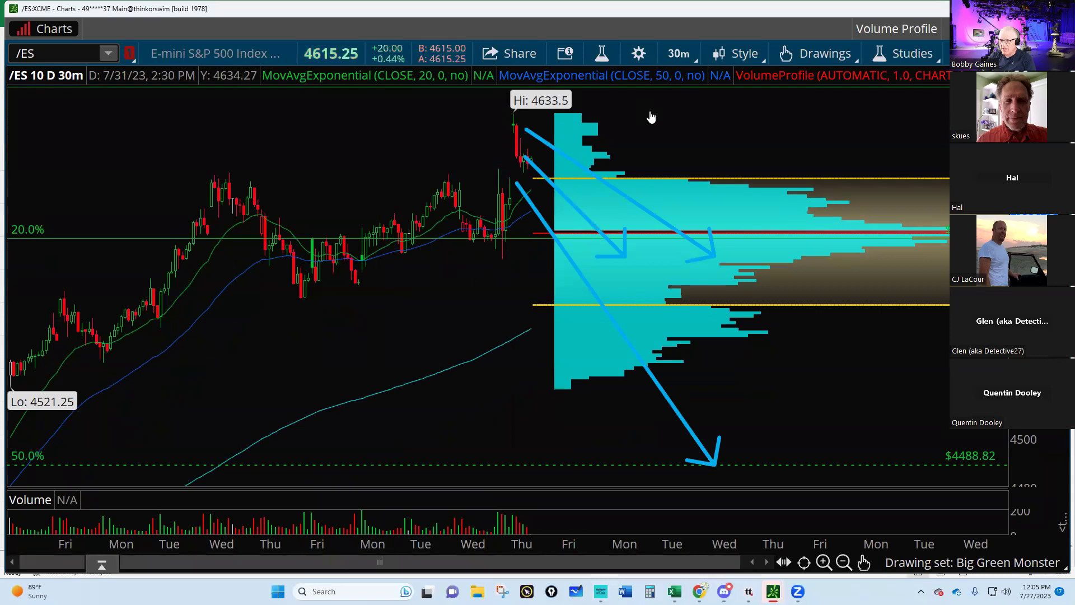
left_click_drag(648, 112, 655, 323)
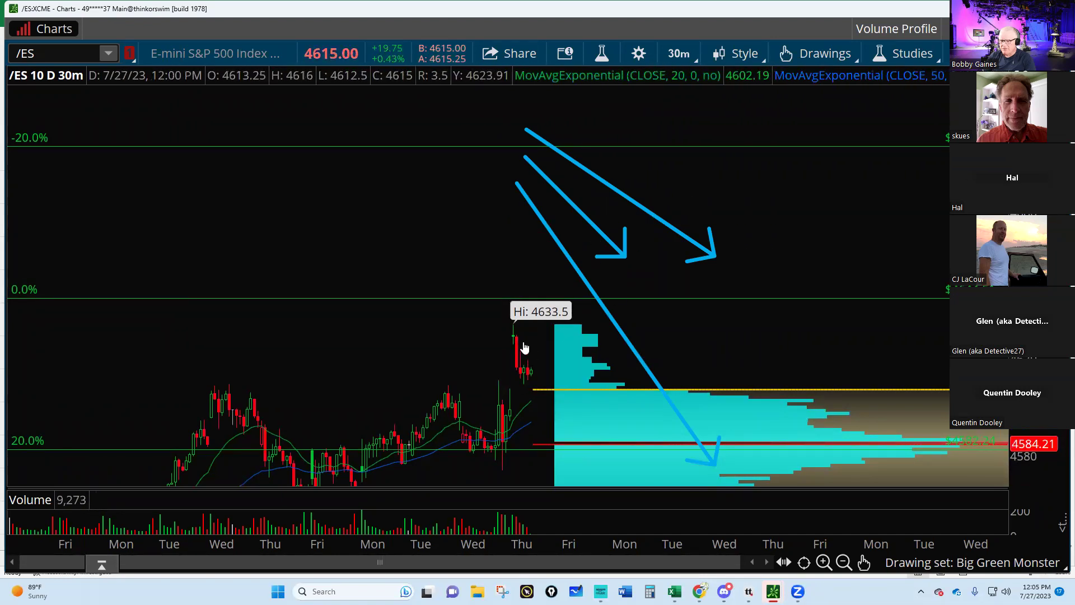
left_click_drag(474, 356, 483, 262)
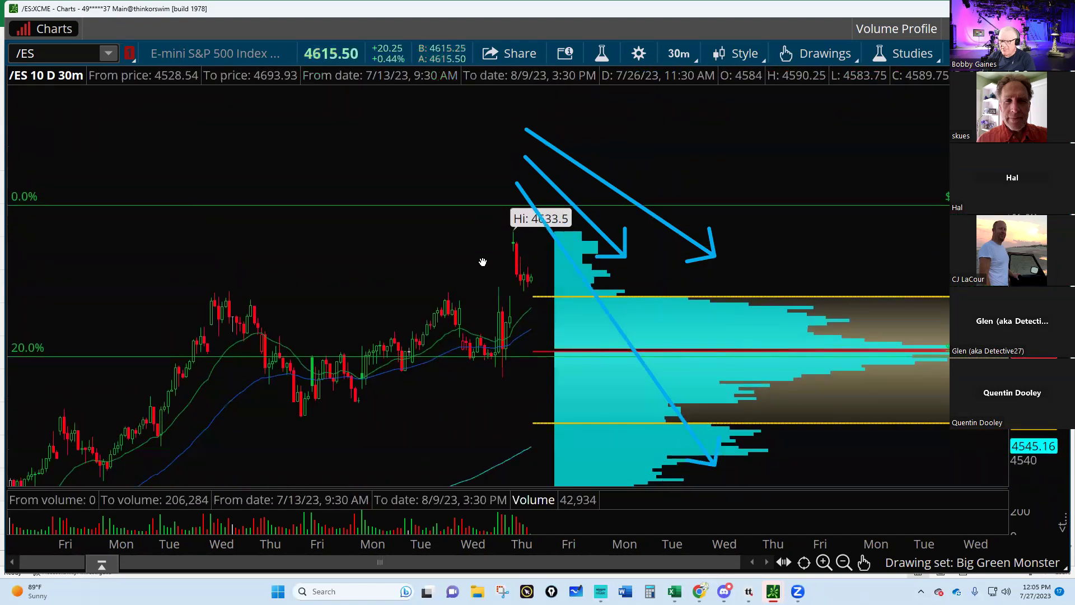
left_click_drag(688, 277, 703, 178)
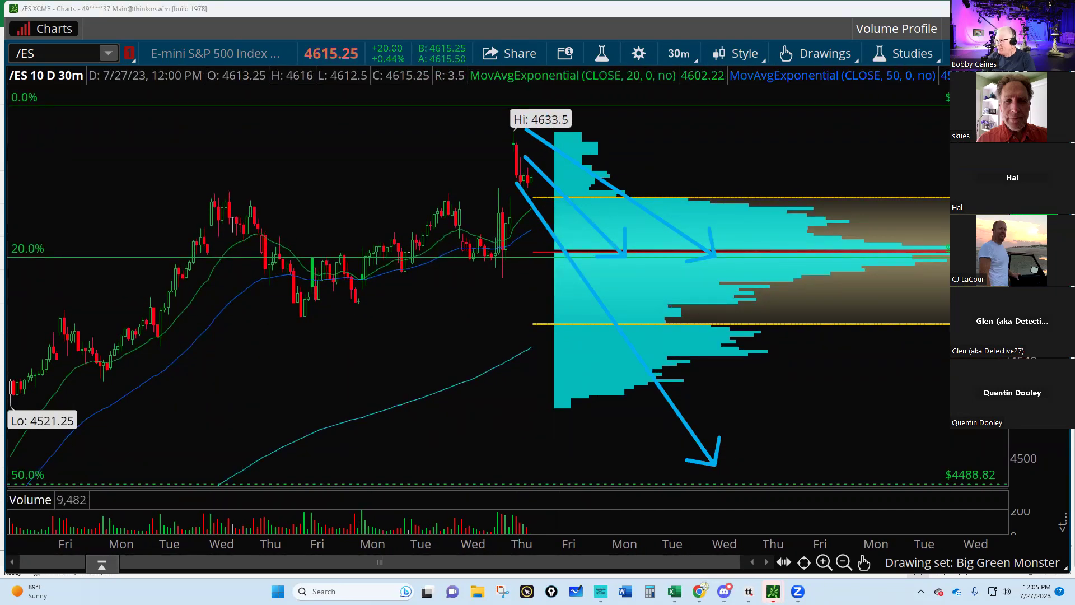
key("Delete")
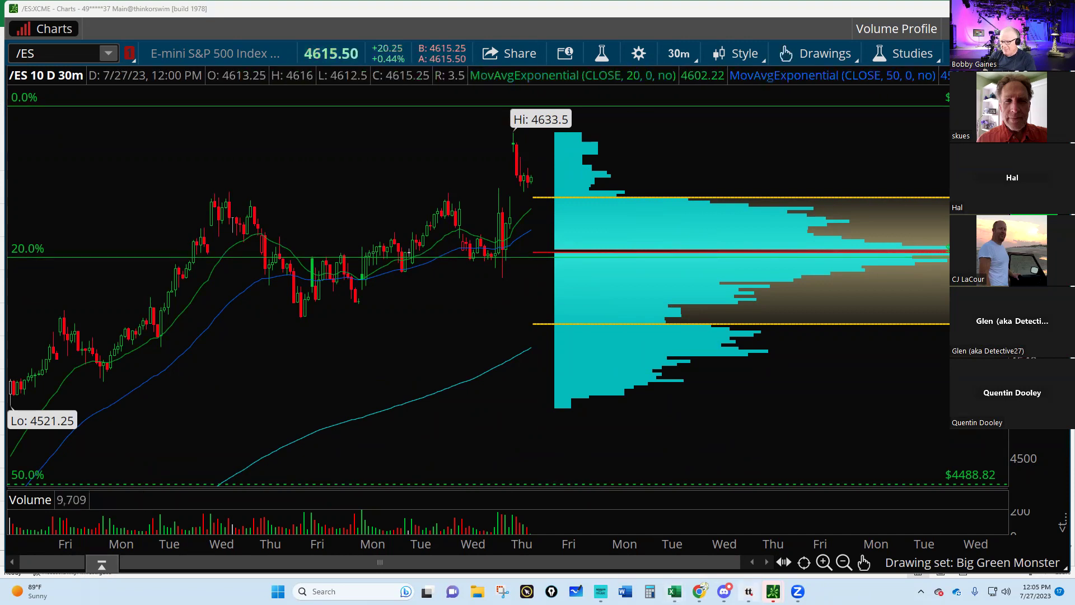
- View the positions in the thinkorswim main window and bring up its 2-minute /ES charts
mouse_move(773, 591)
left_click(713, 552)
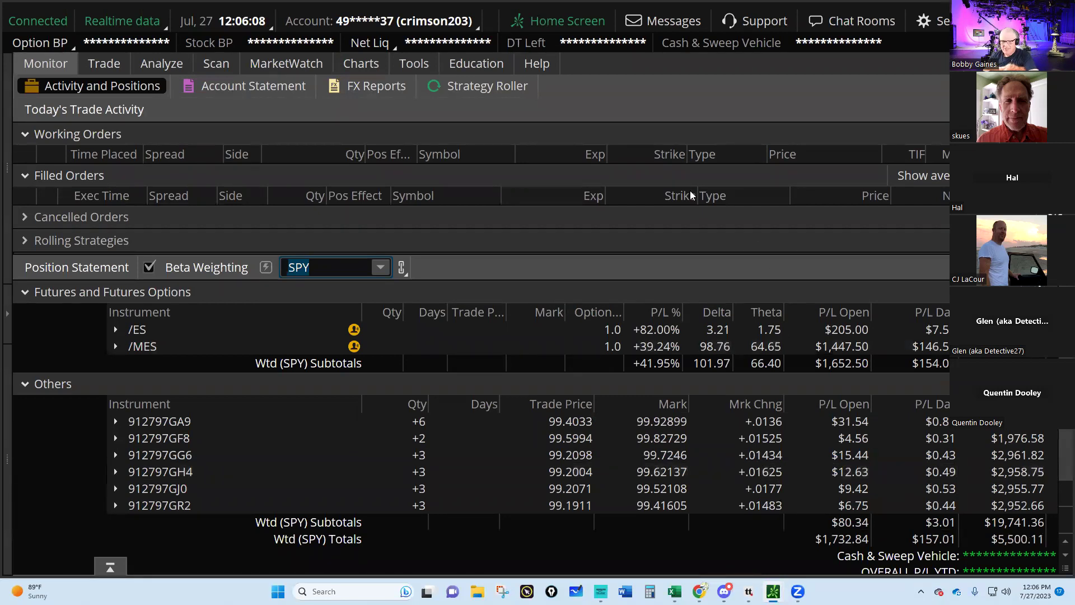
left_click(362, 63)
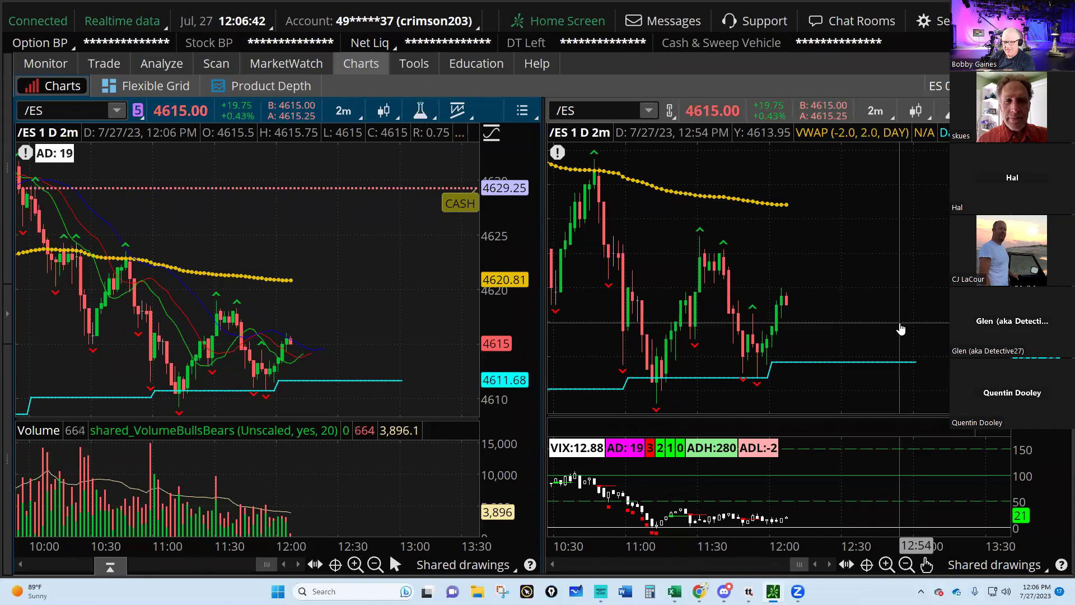
- Switch to the tastytrade desktop platform, return to the browser, and show the tastytrade portfolio page with its profit curve
mouse_move(724, 591)
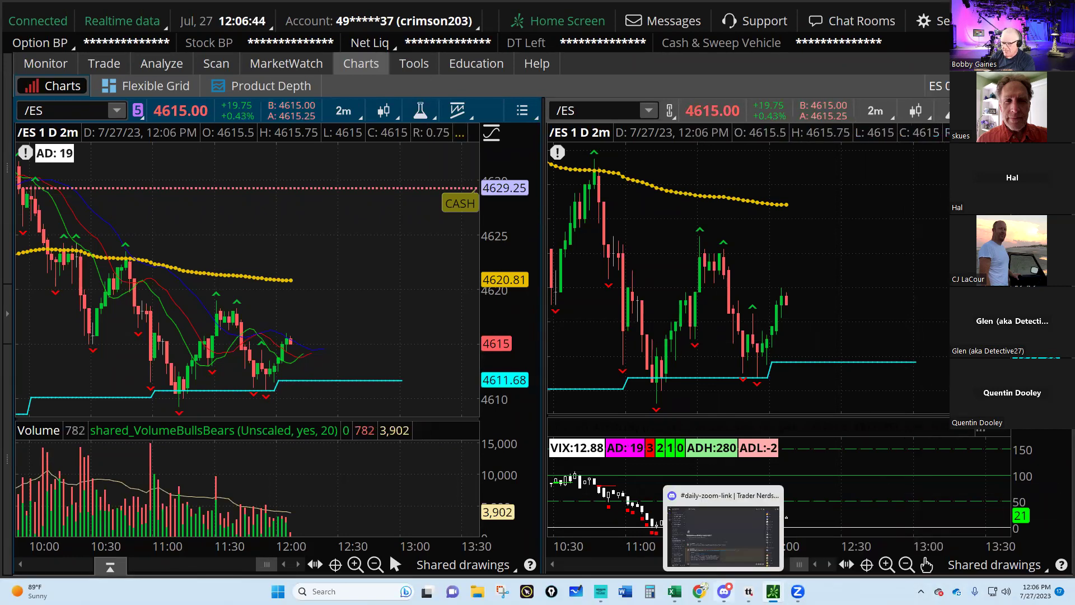
mouse_move(773, 591)
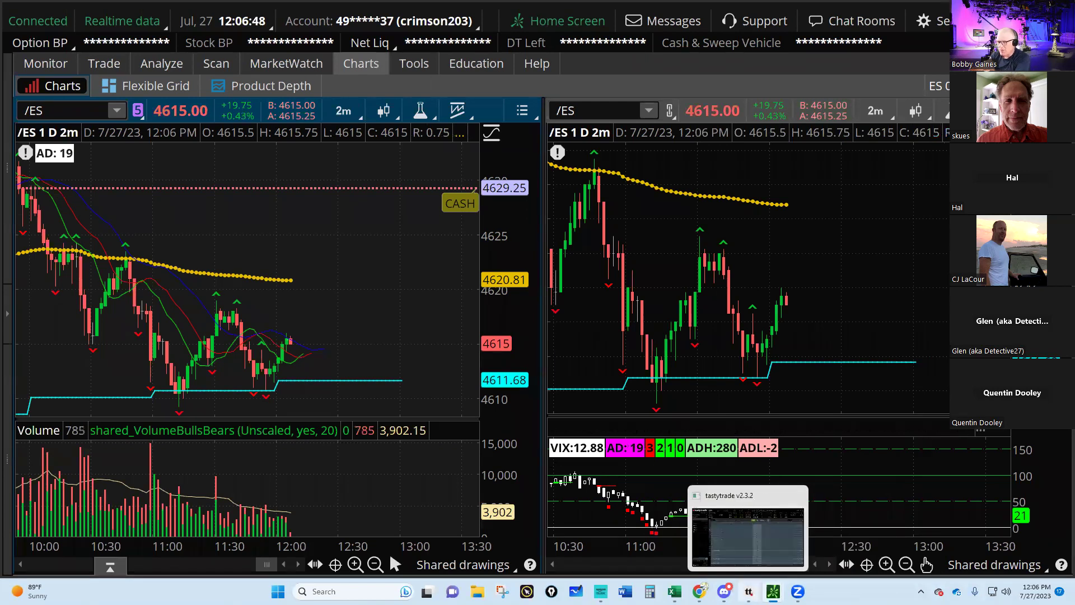
left_click(749, 592)
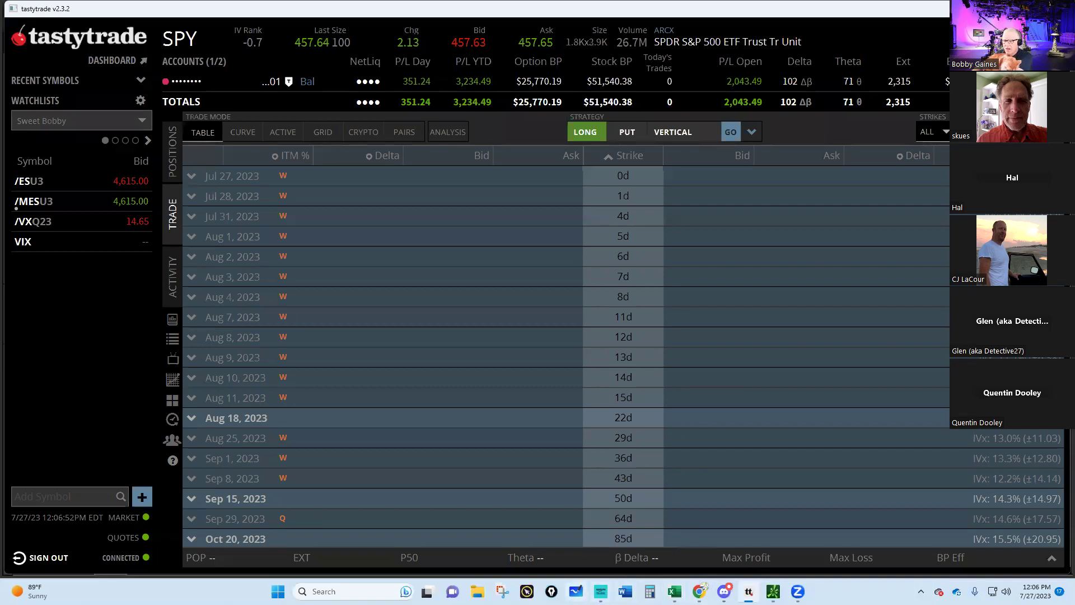
left_click(700, 591)
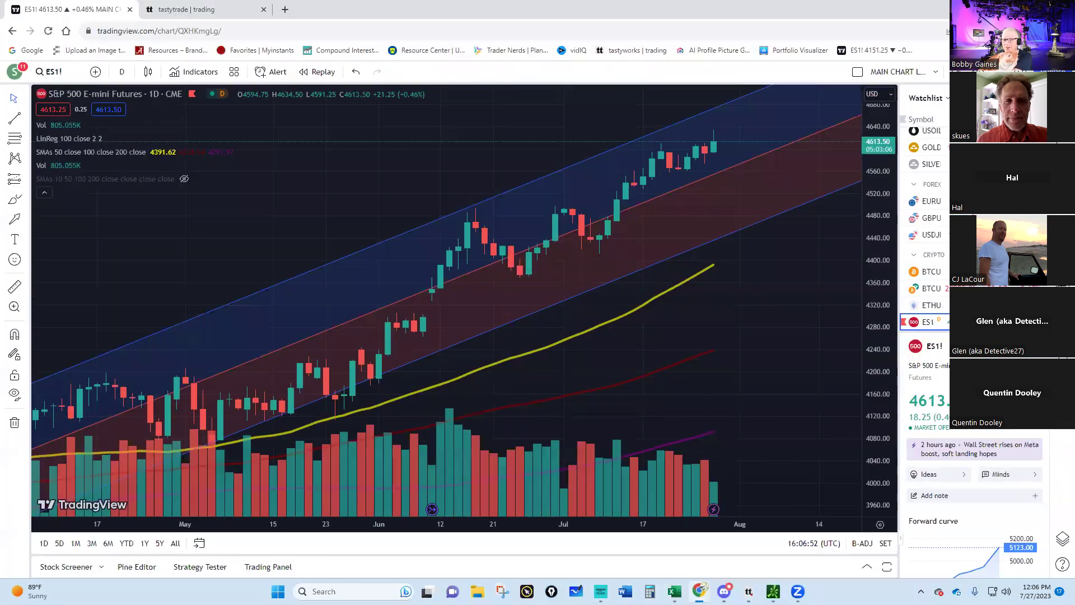
left_click(179, 10)
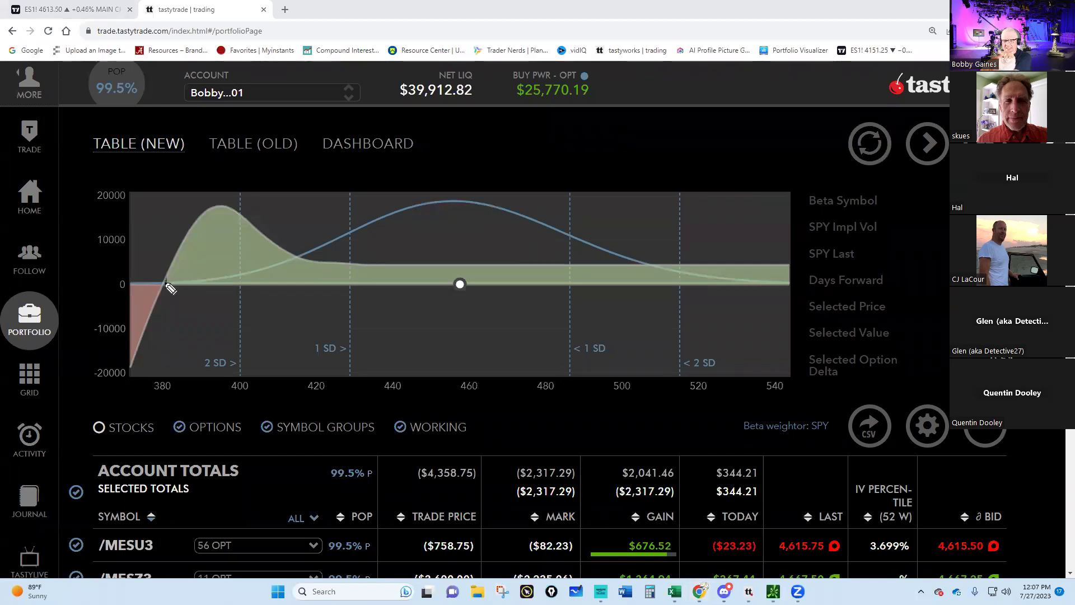
- Mark the profitable area of the portfolio curve and its slope near the 400 level with freehand strokes, and clear all the markings
mouse_move(170, 287)
left_mouse_down()
mouse_move(322, 313)
mouse_move(363, 293)
mouse_move(420, 298)
mouse_move(690, 463)
mouse_move(910, 231)
mouse_move(373, 246)
left_mouse_up()
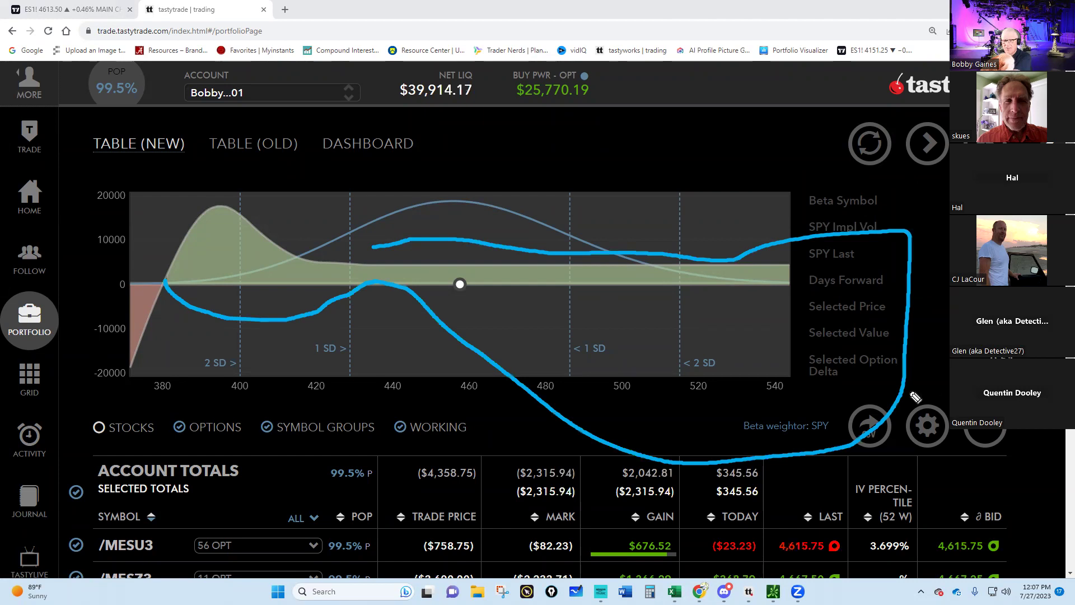
left_click(209, 240)
left_click_drag(240, 213, 277, 168)
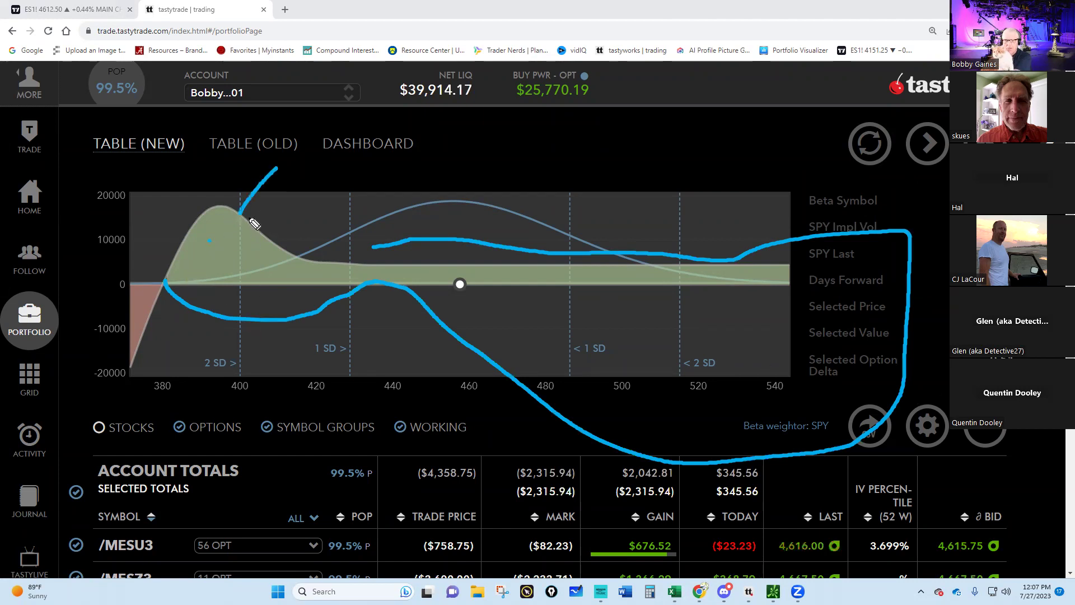
left_click_drag(250, 217, 460, 132)
left_click_drag(259, 230, 457, 171)
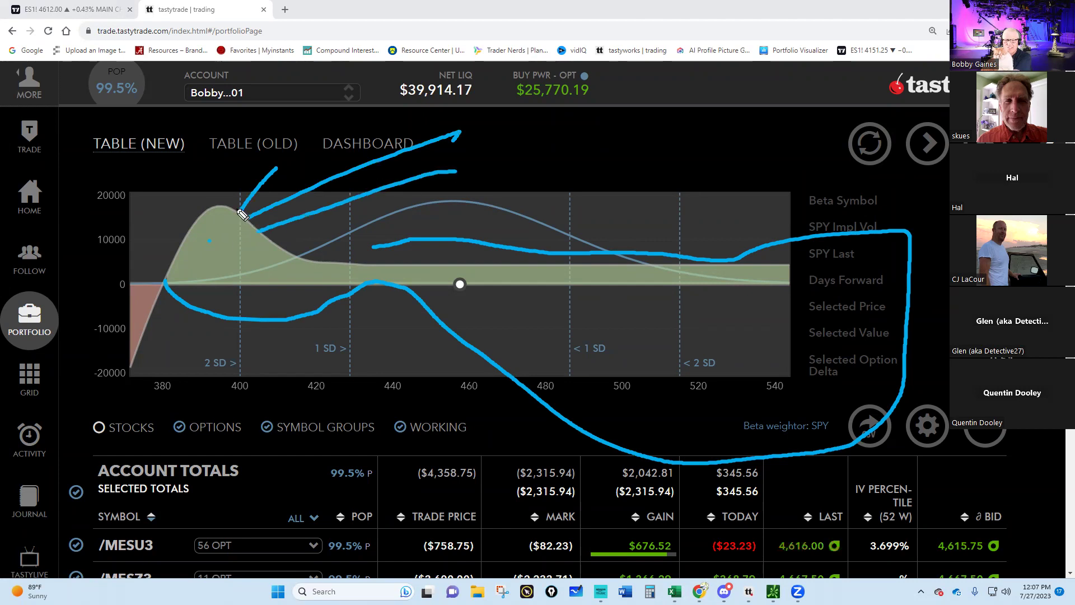
left_click_drag(240, 212, 227, 126)
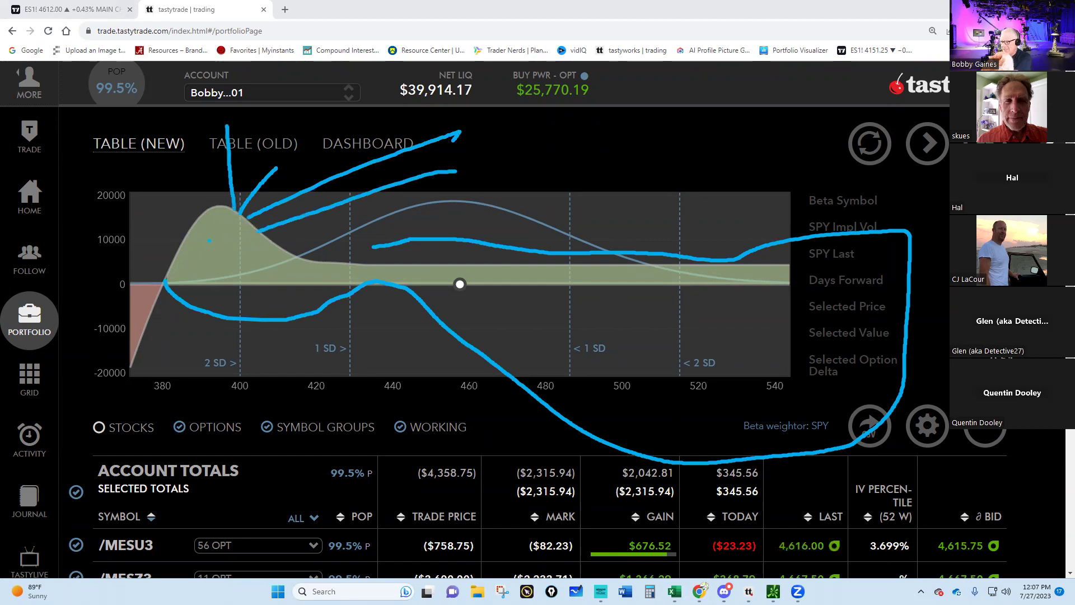
key("e")
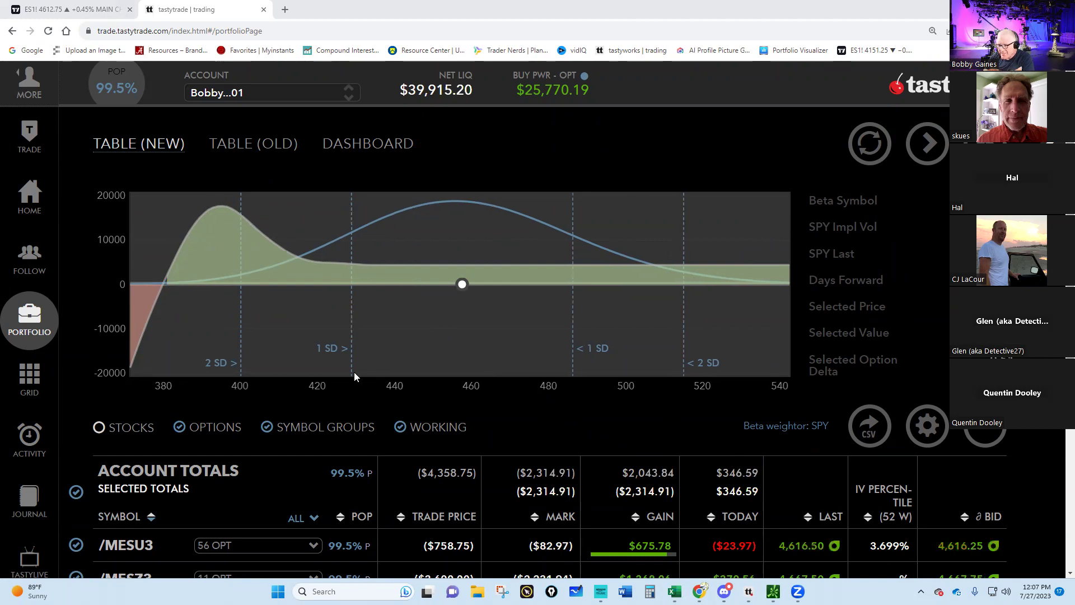
- Switch to the 2023 Tastytrade spreadsheet in Excel and show the Net Liq sheet
mouse_move(674, 591)
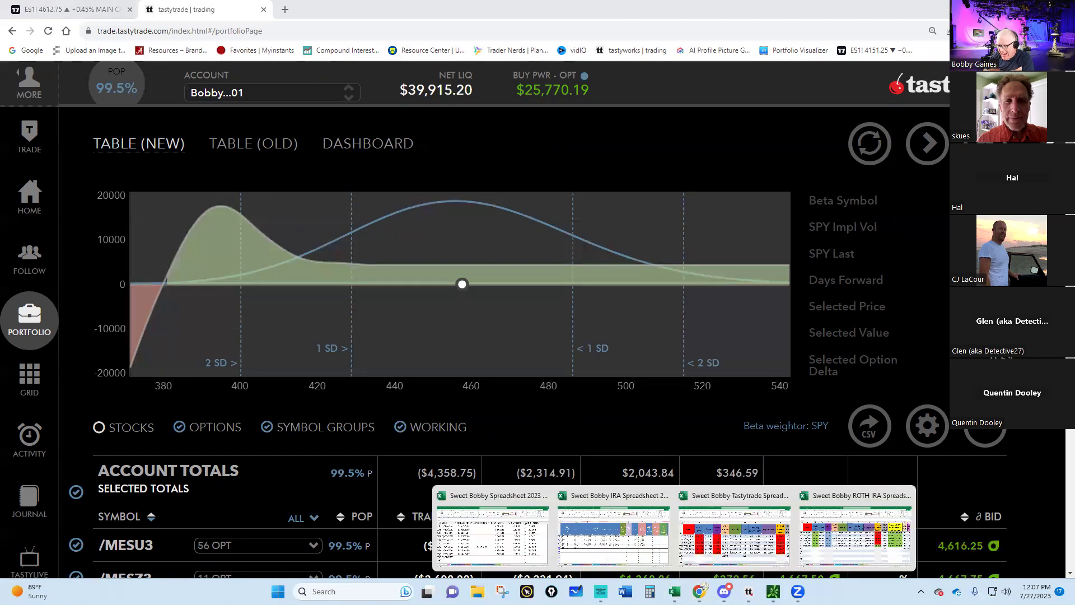
left_click(728, 535)
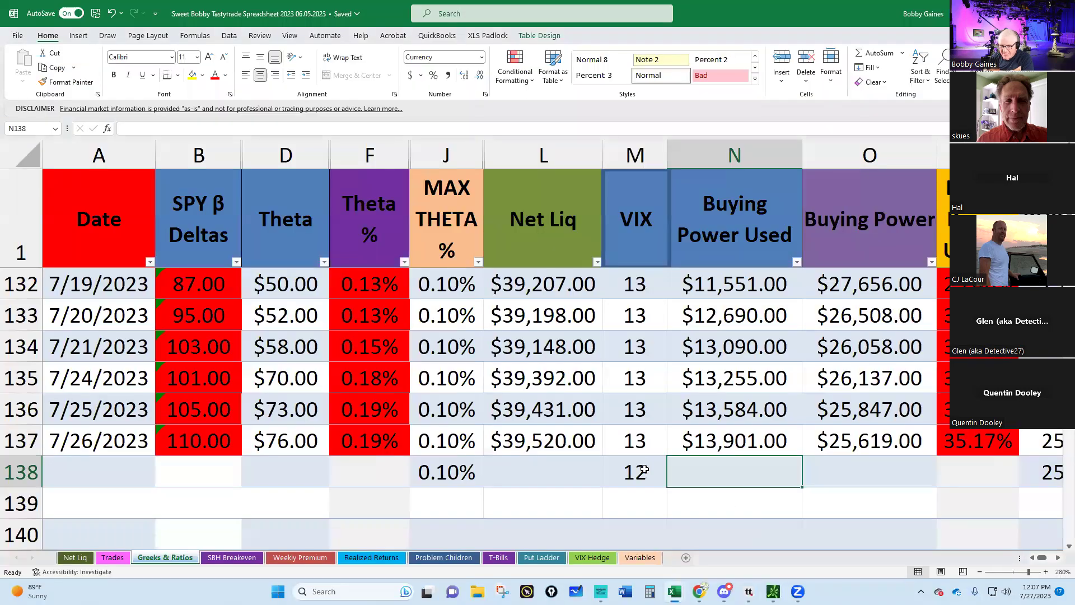
left_click(78, 558)
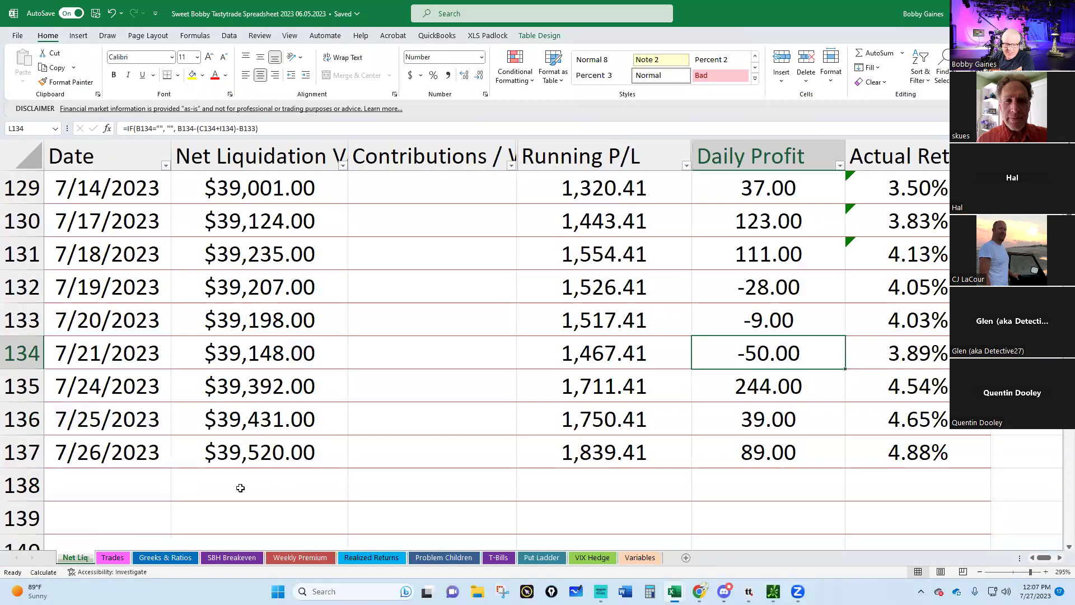
- Log a net liquidation value of 39915 dated 7/27/23 in row 138 of the Net Liq sheet
left_click(240, 488)
type("39915")
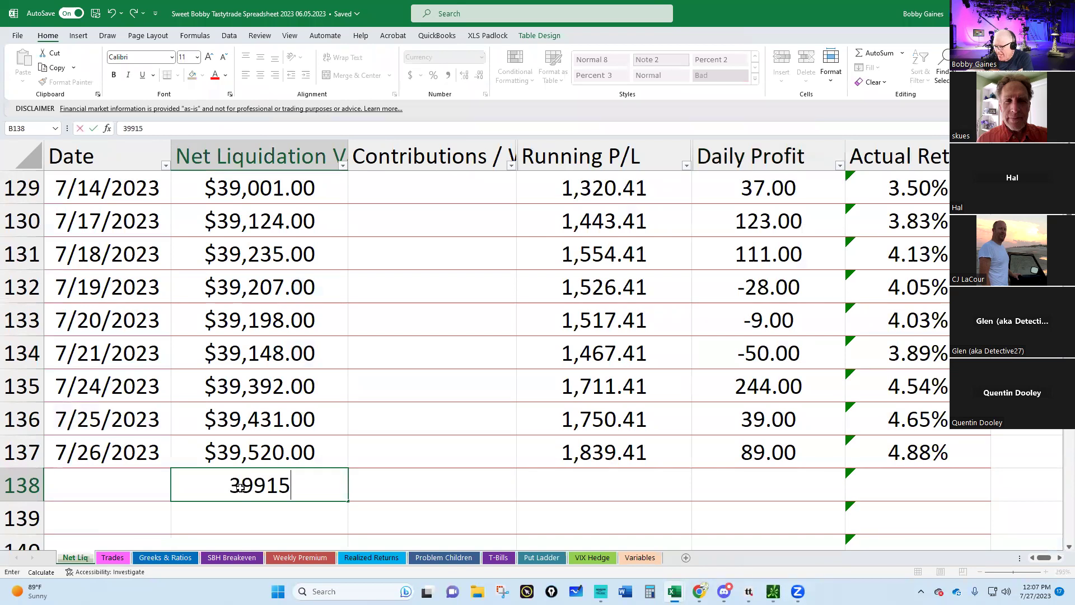
key("Return")
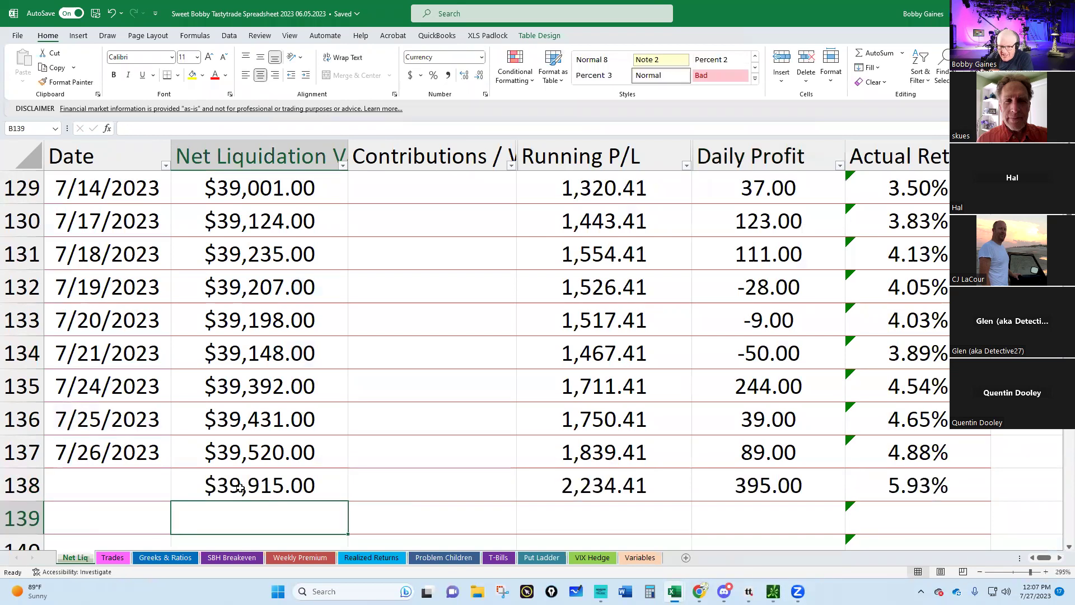
left_click(93, 489)
type("7")
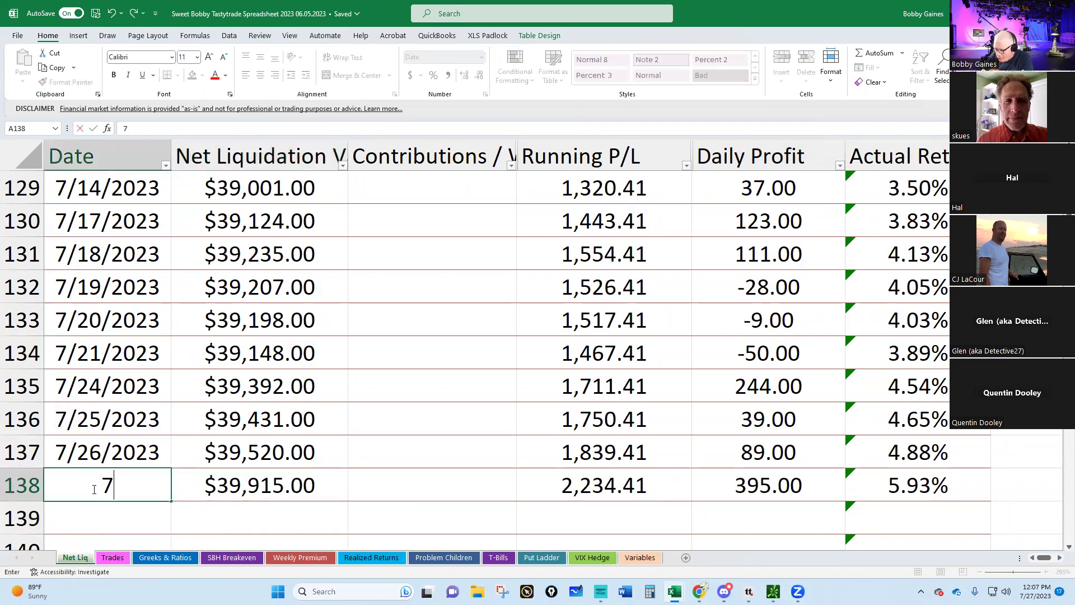
type("/27/")
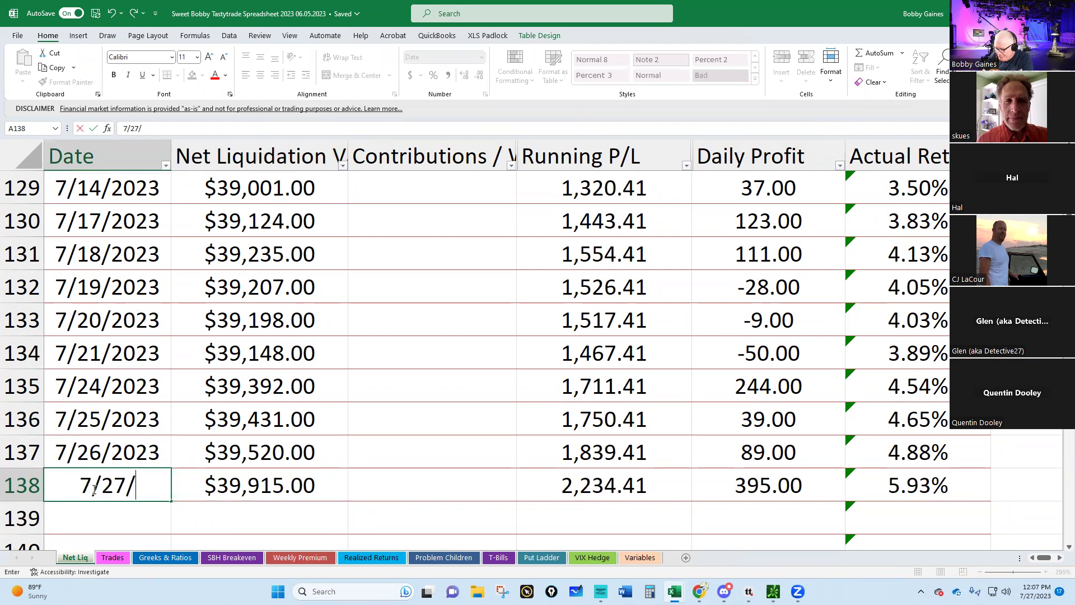
type("23")
key("Return")
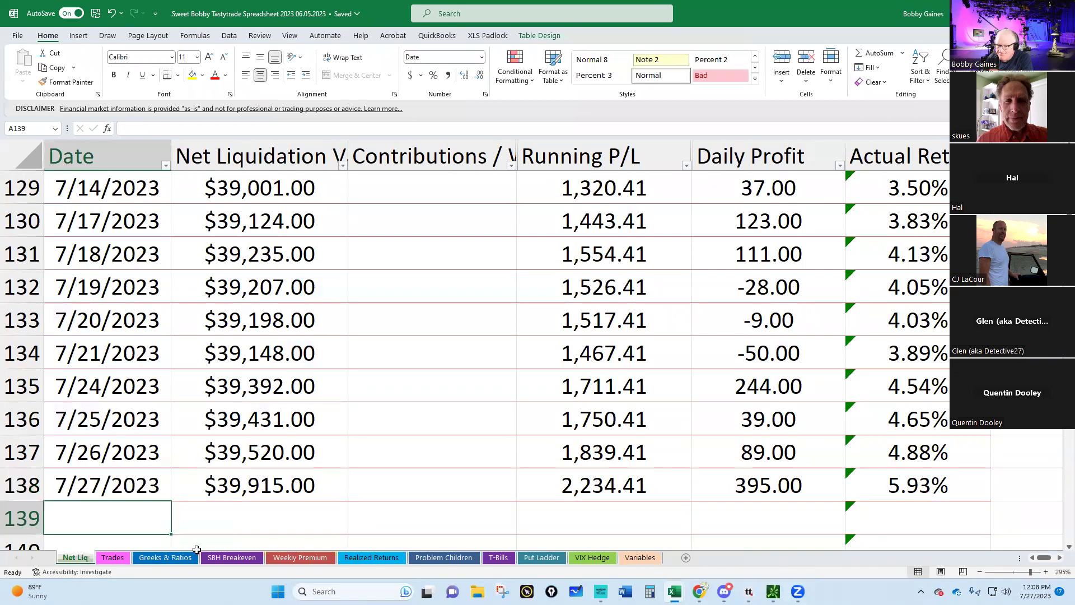
- Look up delta and theta in tastytrade, and enter SPY β Deltas 102 and Theta 71 for 7/27/2023 in the Greeks & Ratios sheet
left_click(168, 558)
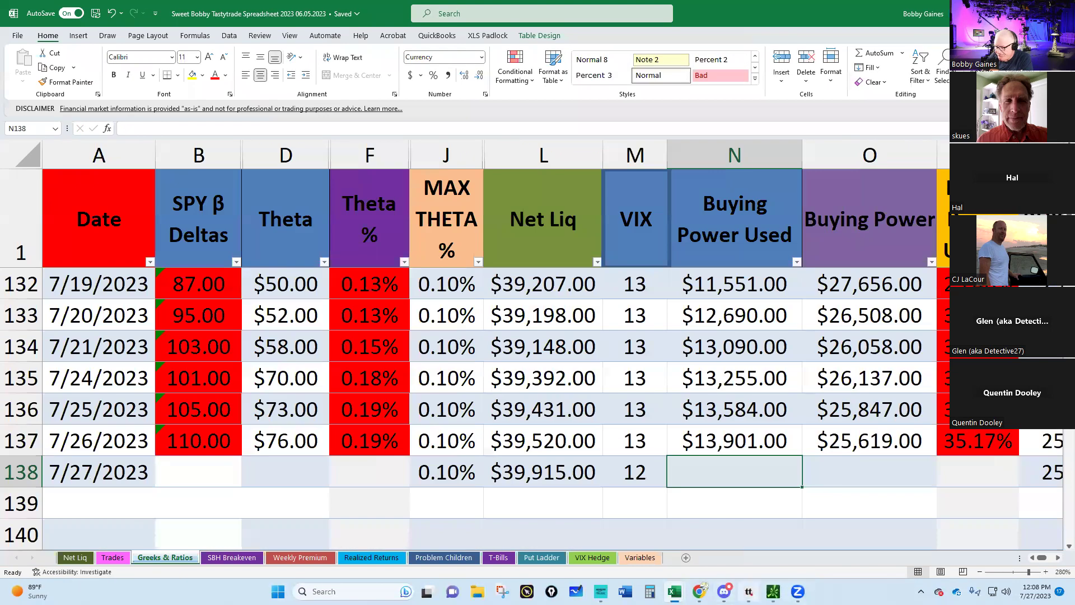
key("alt+Tab")
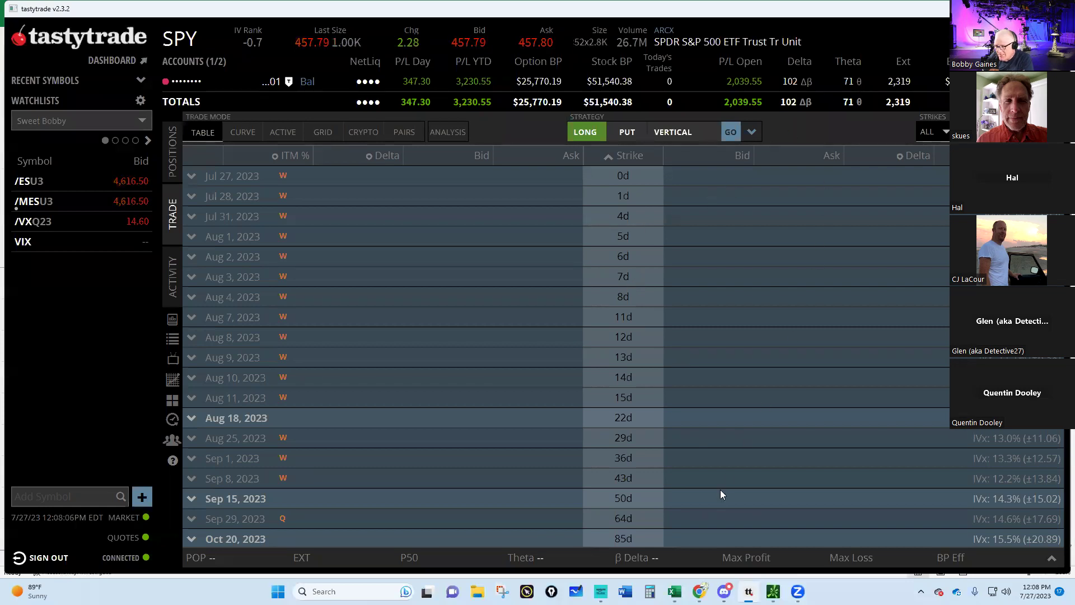
mouse_move(674, 592)
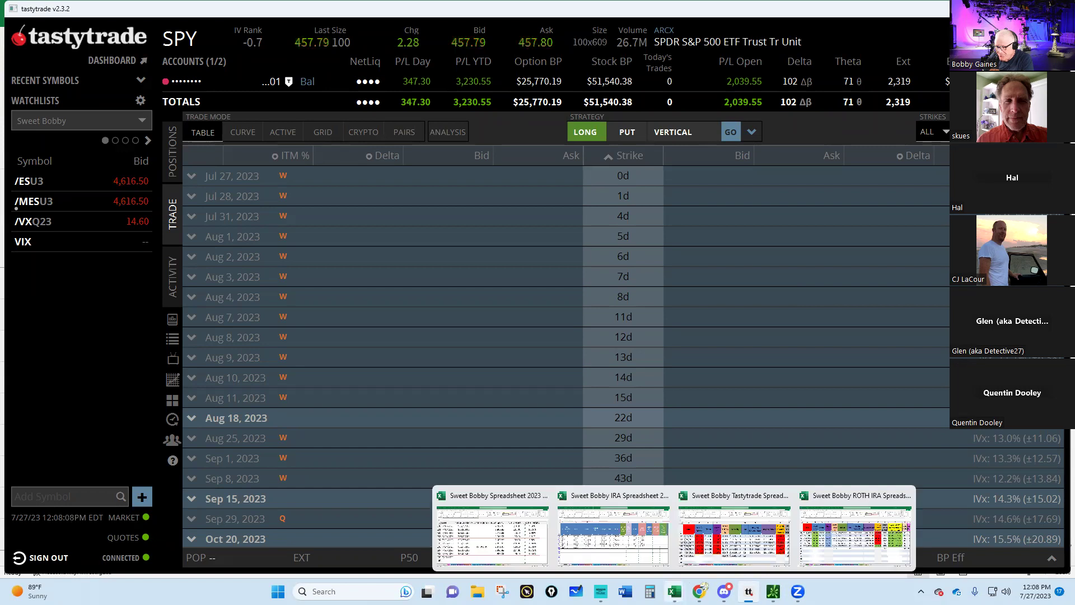
left_click(735, 535)
left_click(170, 479)
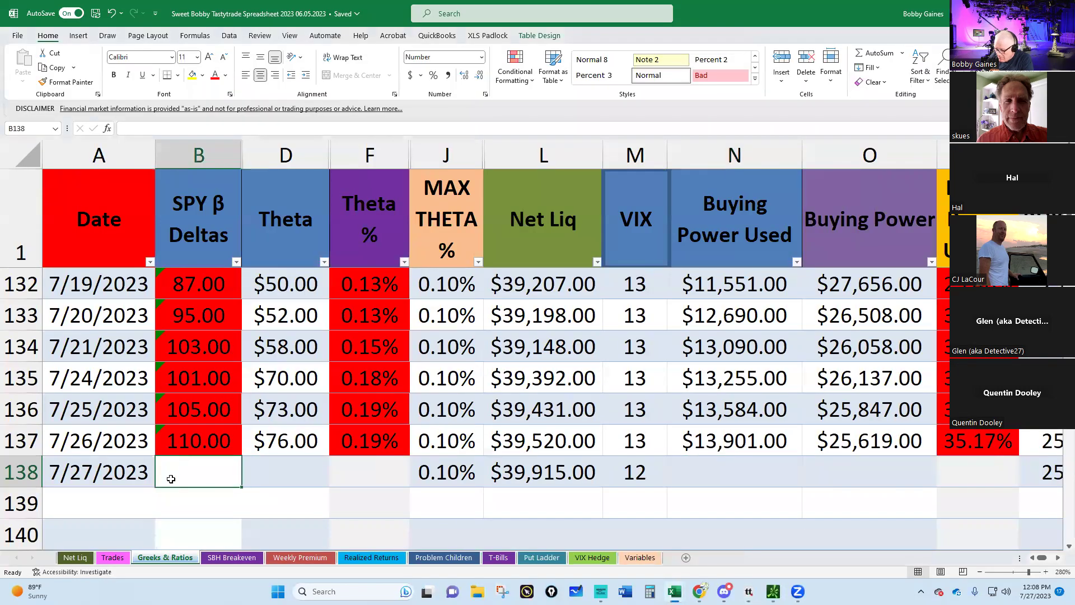
type("102")
left_click(293, 474)
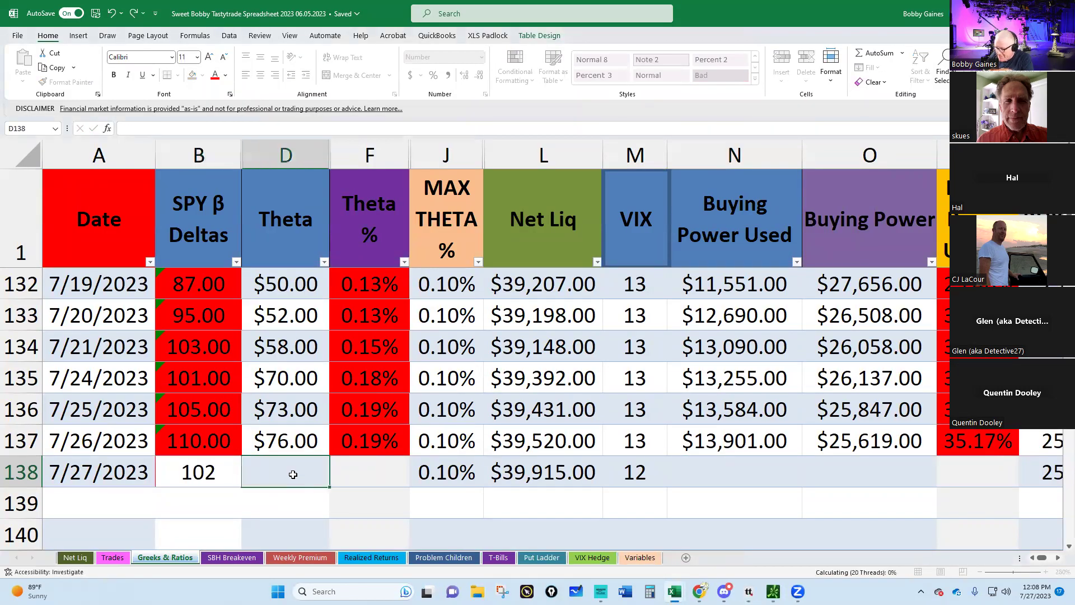
type("71")
key("Return")
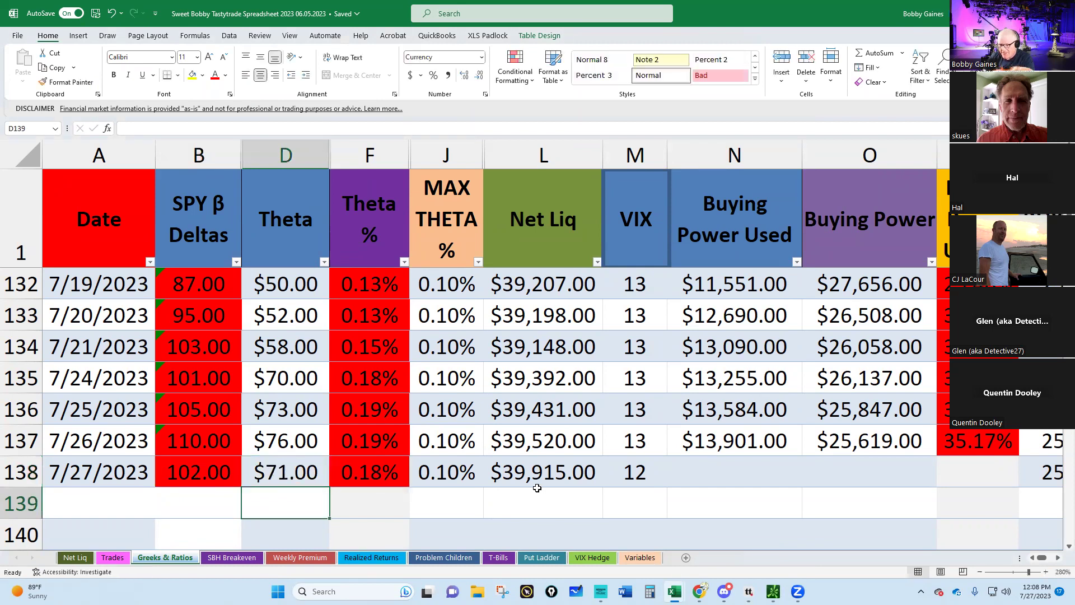
- Enter a VIX of 12 and, after consulting the tastytrade platform, a Buying Power Used of 14118 in the 7/27/2023 row
left_click(625, 472)
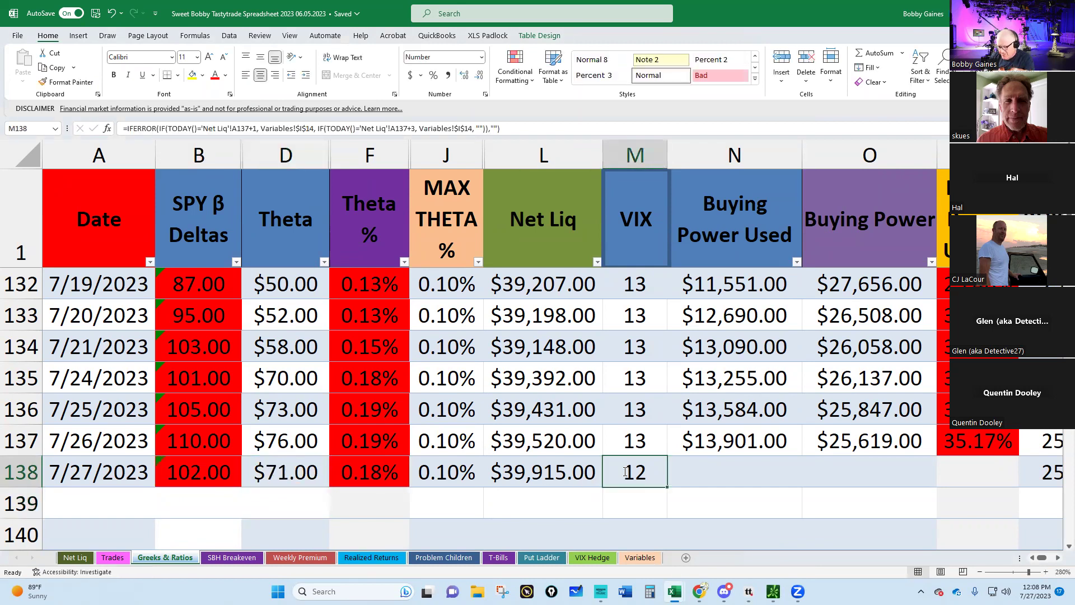
type("12")
key("Return")
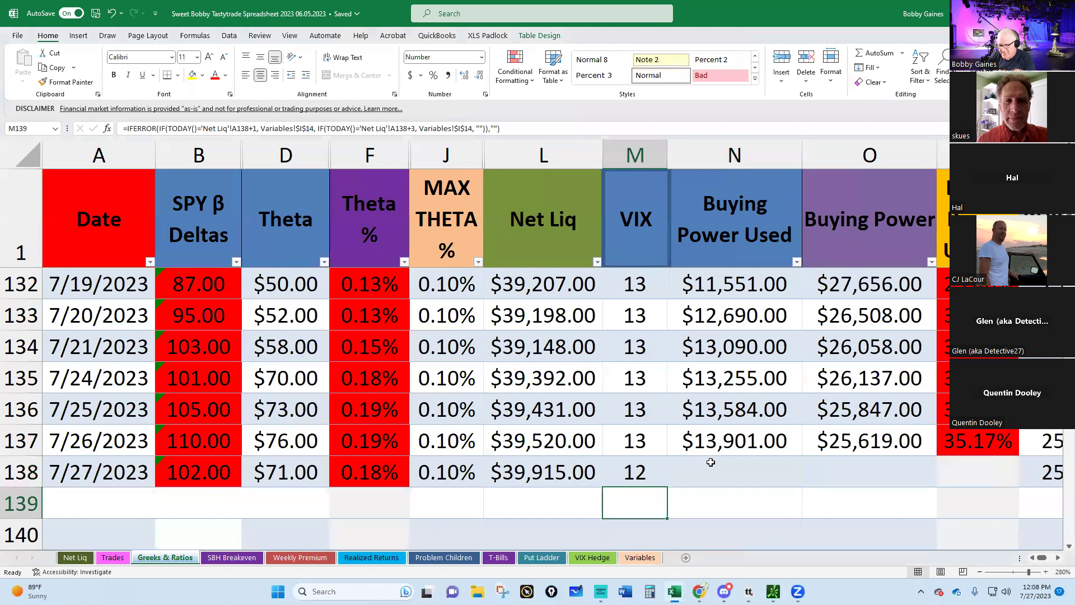
left_click(707, 471)
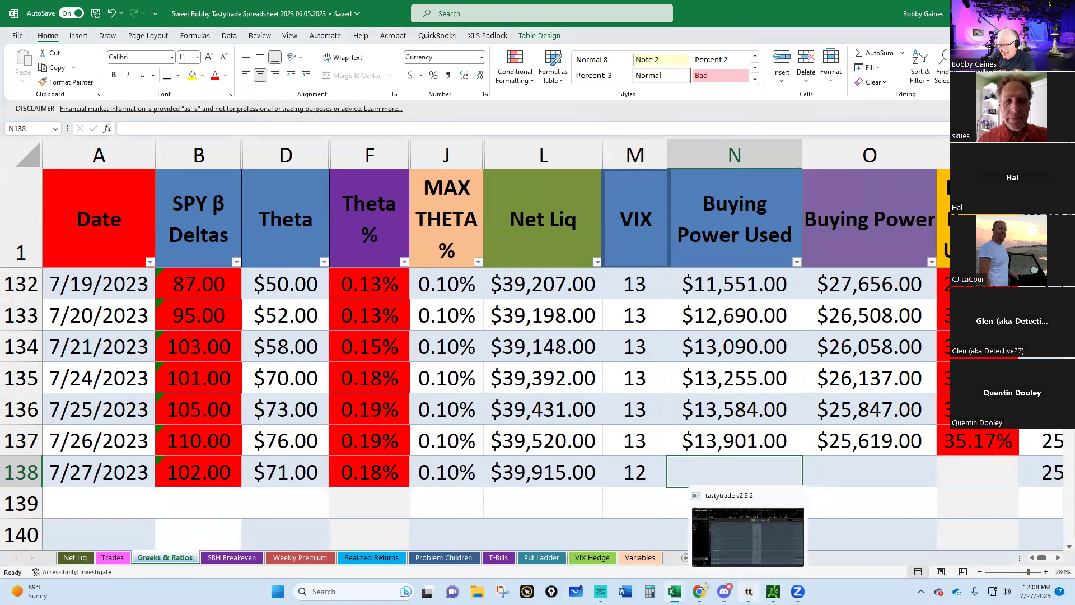
left_click(749, 592)
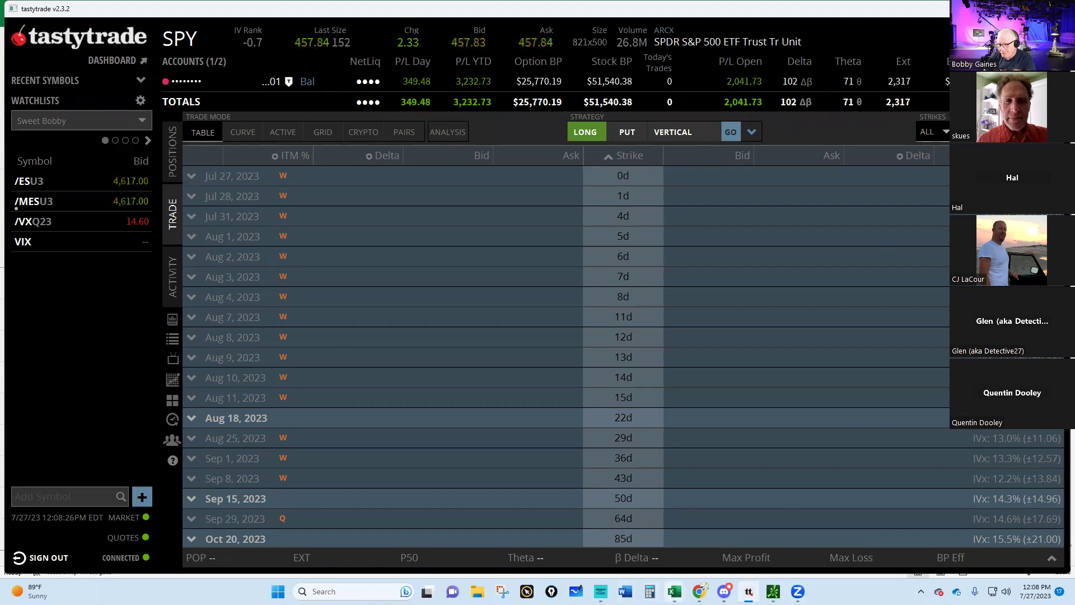
mouse_move(674, 591)
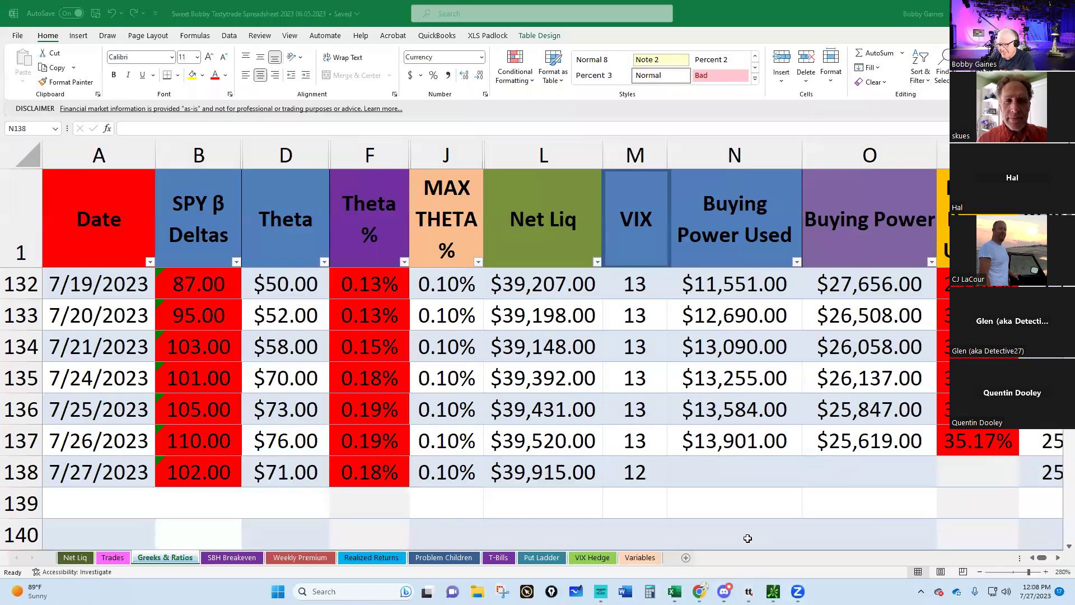
left_click(746, 543)
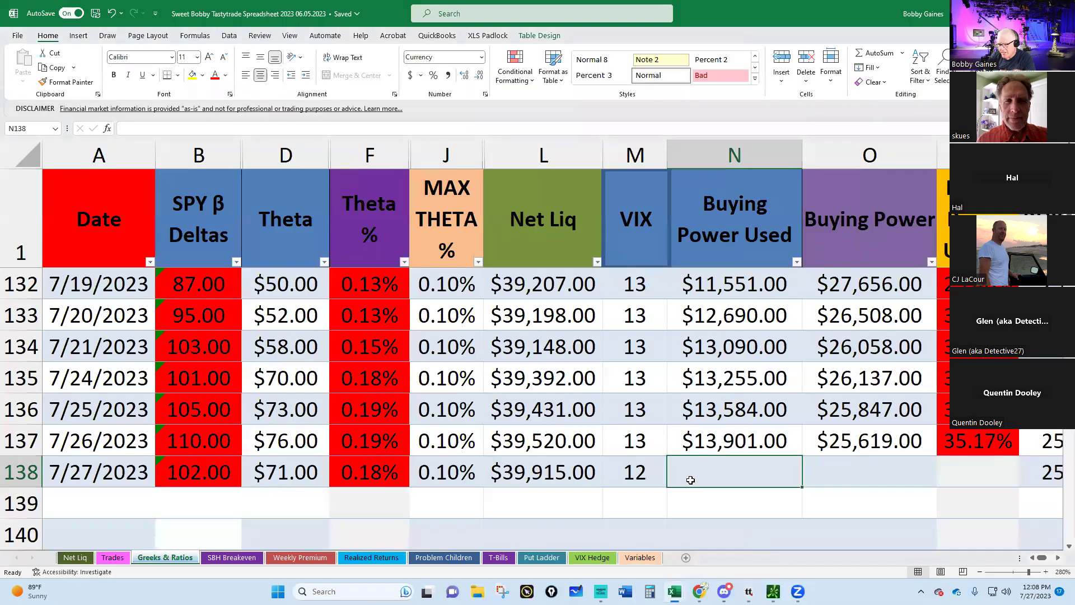
type("14118")
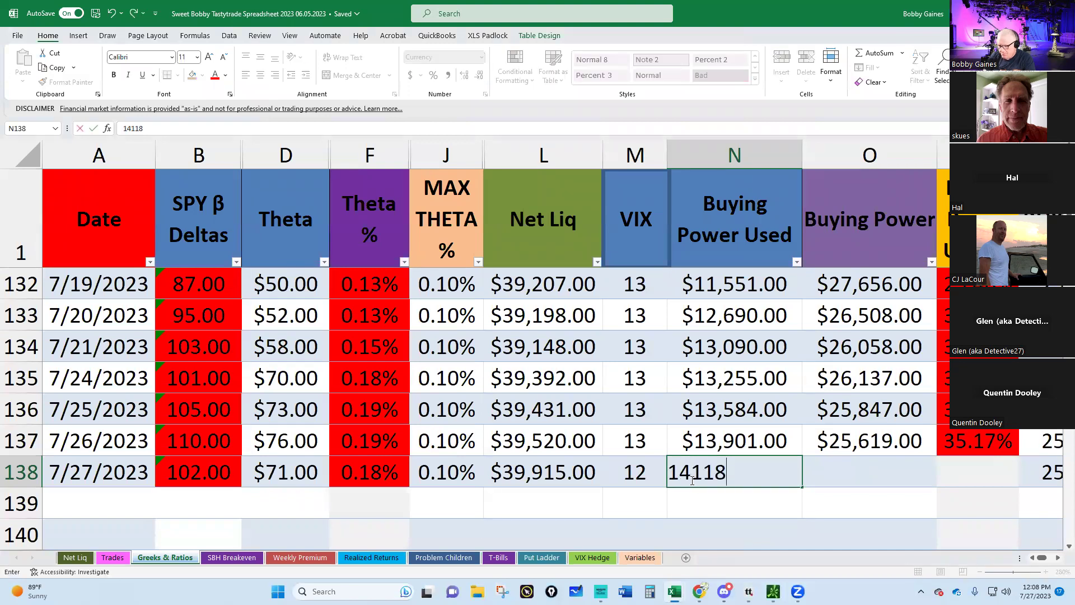
key("Return")
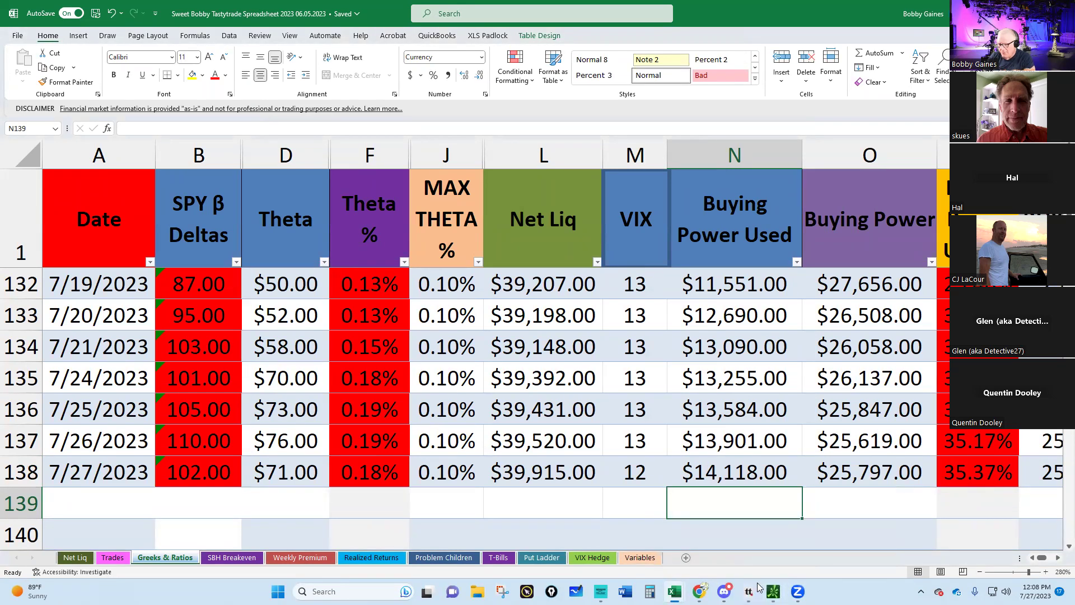
- Switch to the tastytrade platform and stage a sell order for two /MES Oct 20, 2023 puts at the 4150 strike
mouse_move(749, 591)
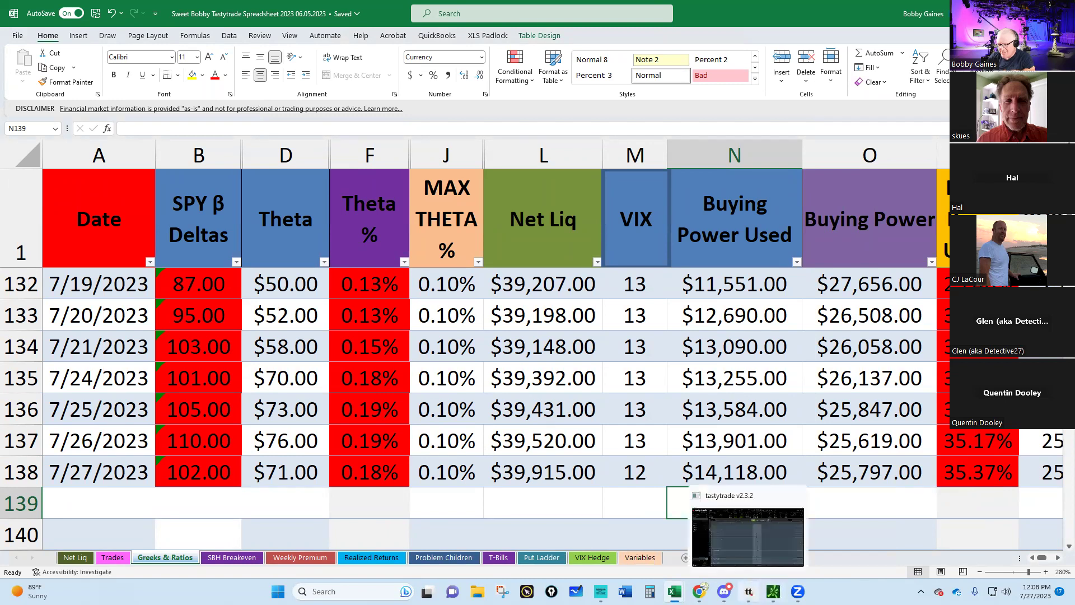
left_click(749, 591)
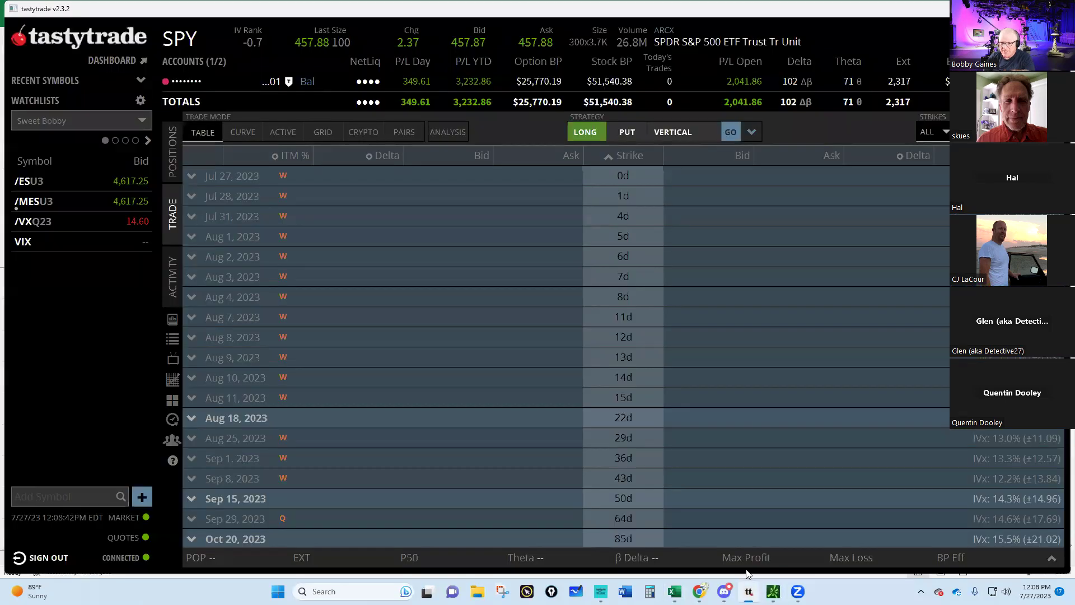
left_click(35, 203)
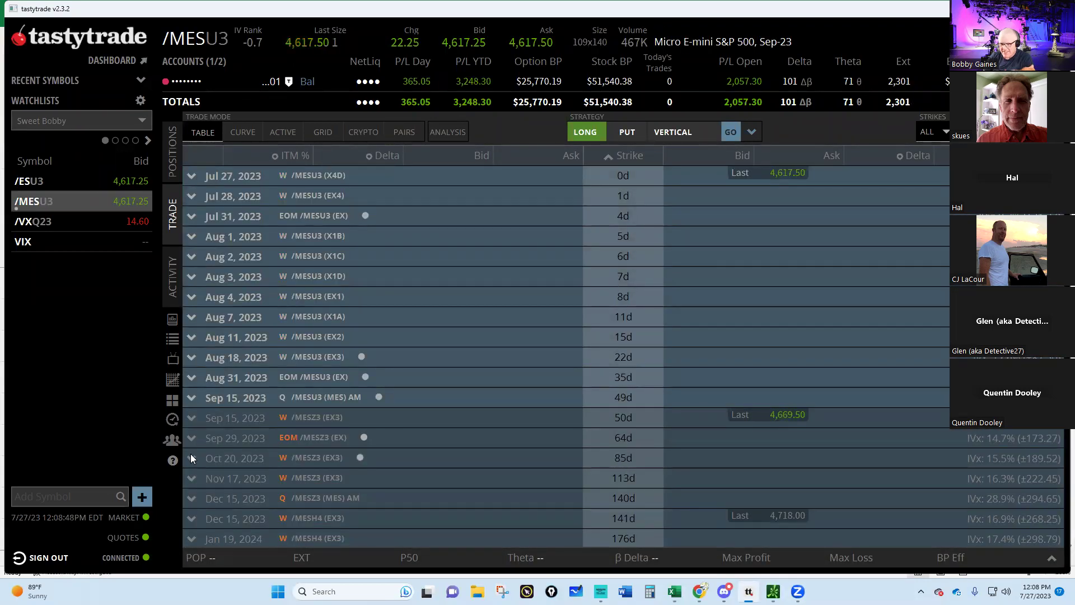
left_click(208, 458)
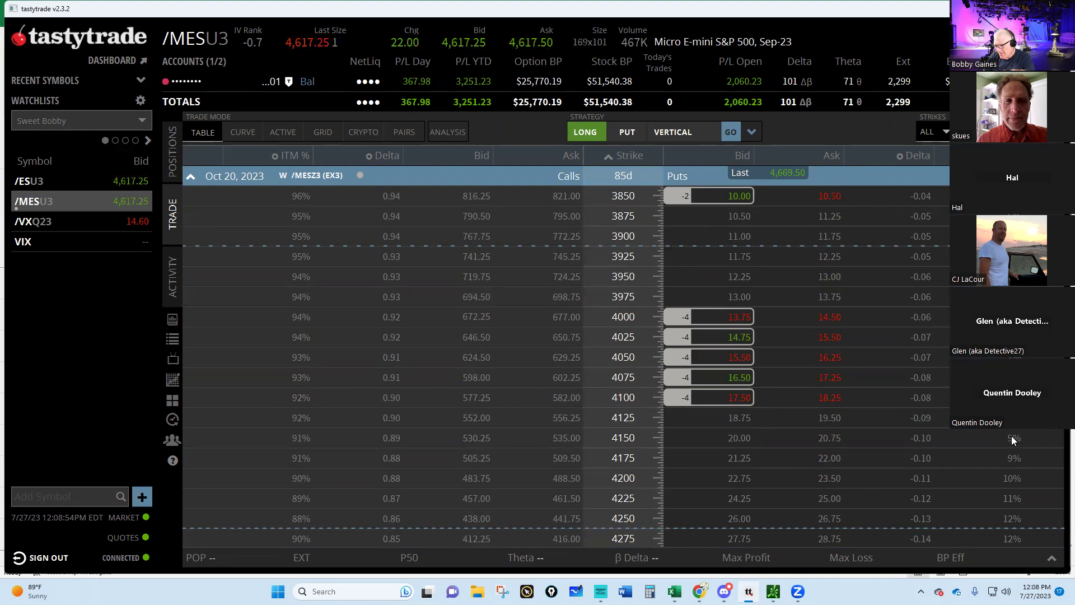
left_click(731, 439)
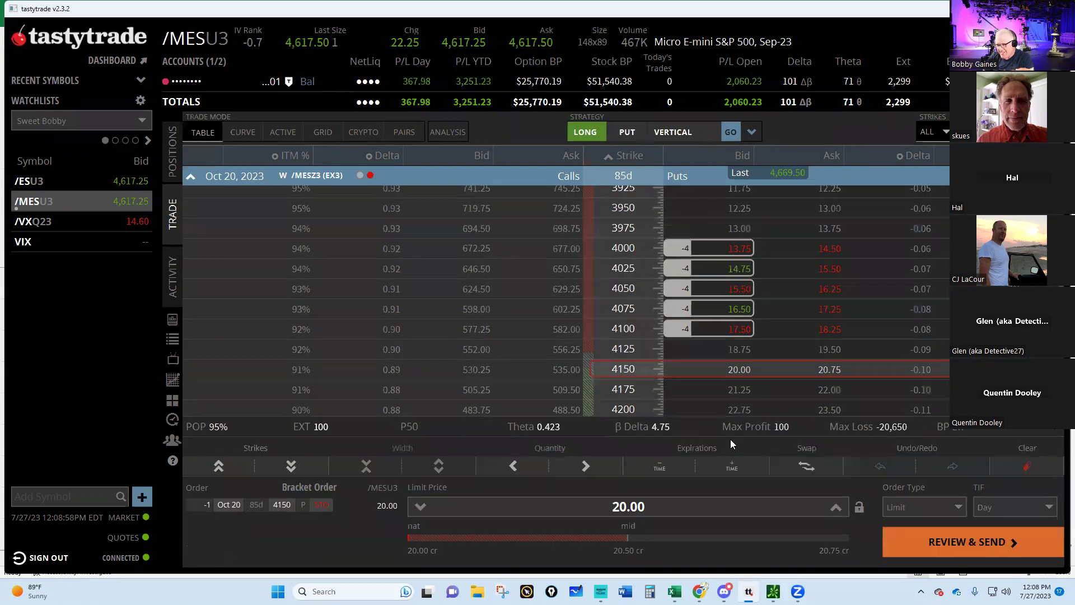
left_click(589, 467)
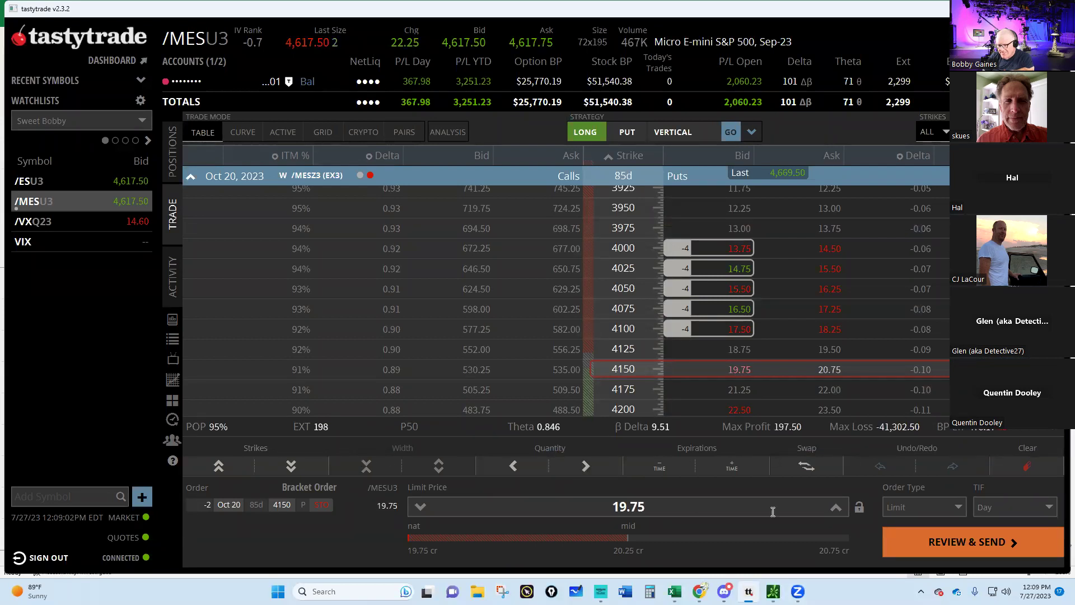
- Raise the put order's limit price to 20.25, then review and send the order
left_click(836, 507)
left_click(835, 506)
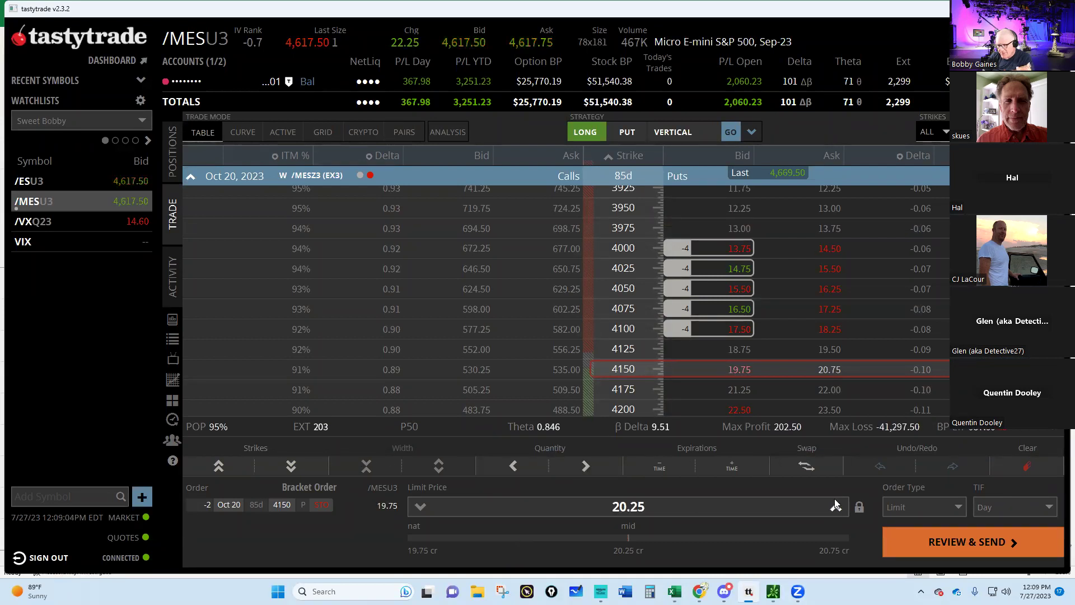
left_click(962, 541)
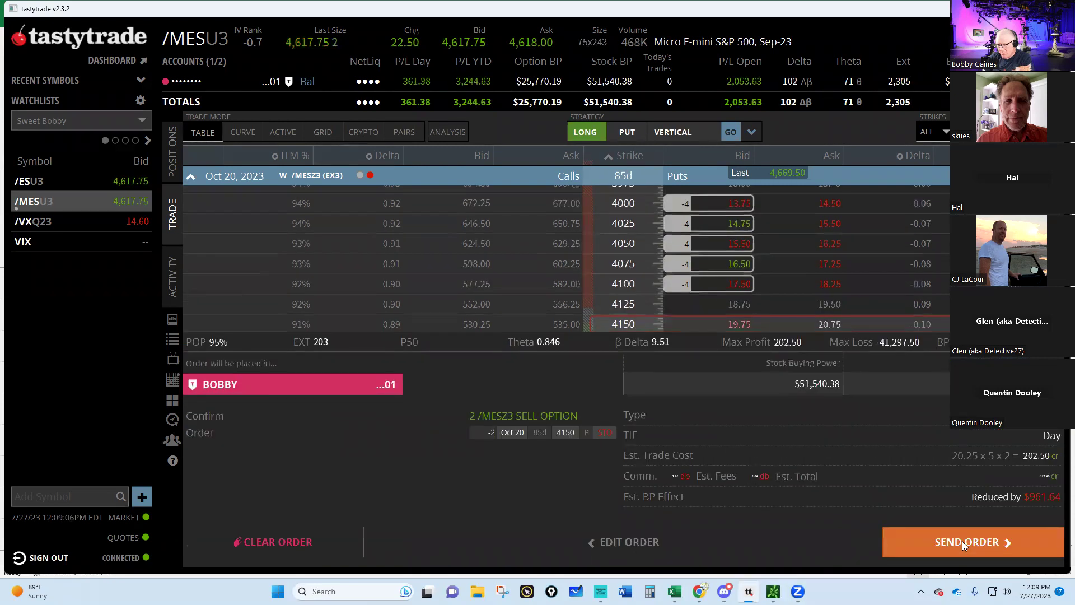
left_click(963, 541)
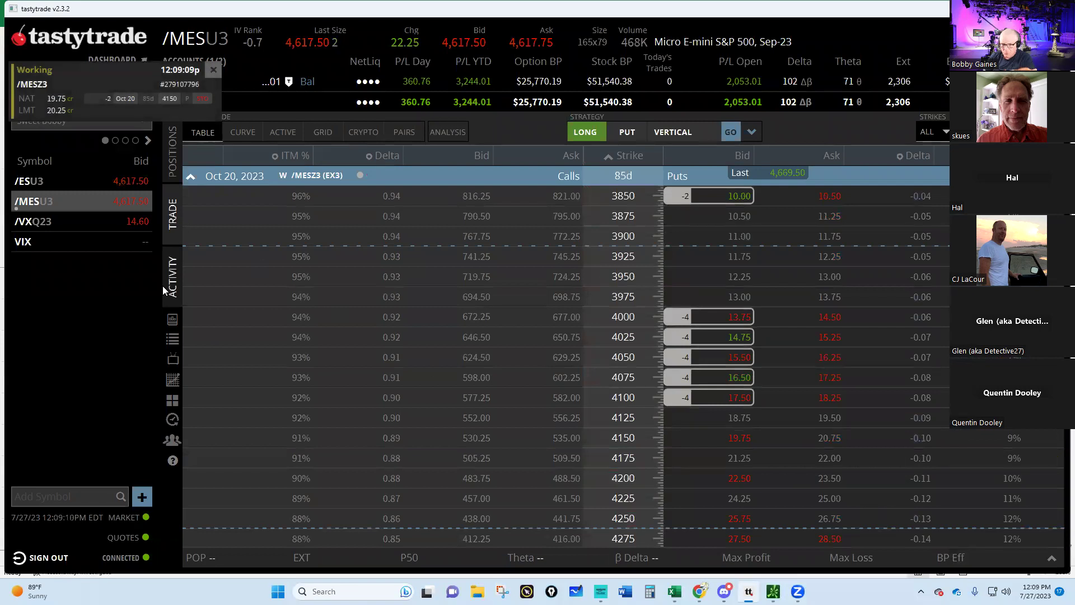
- Replace the working /MESZ3 put order with a limit price of 20.00 and send it
left_click(171, 278)
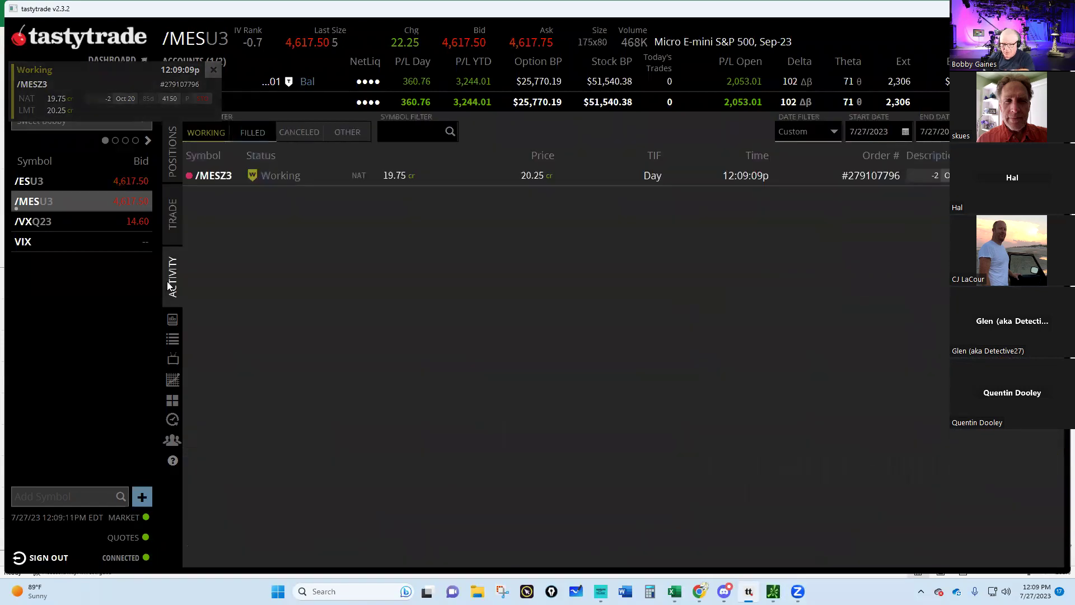
right_click(217, 178)
left_click(169, 204)
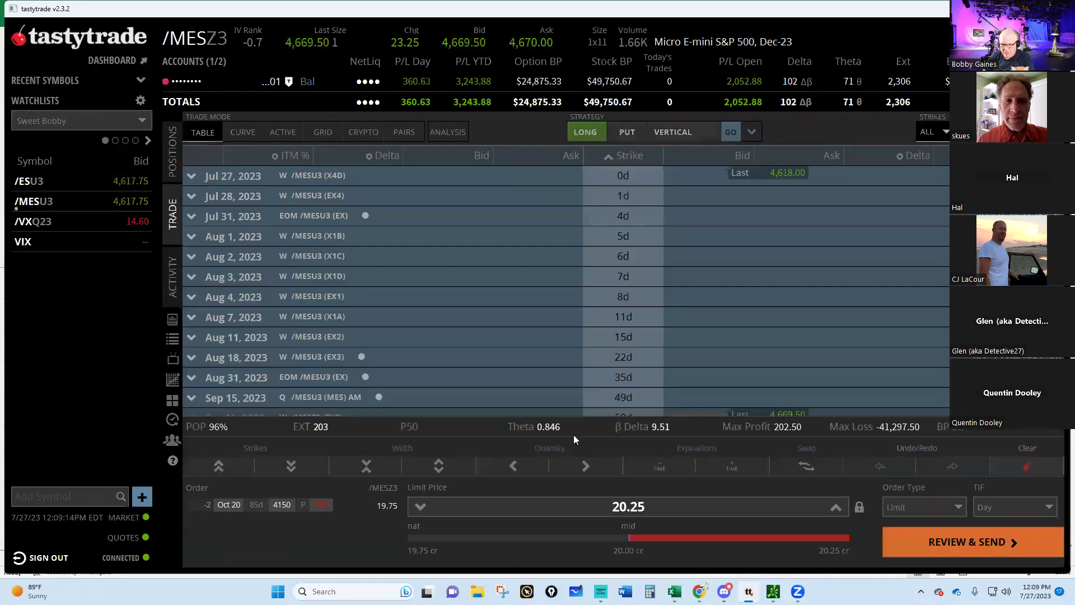
left_click(420, 507)
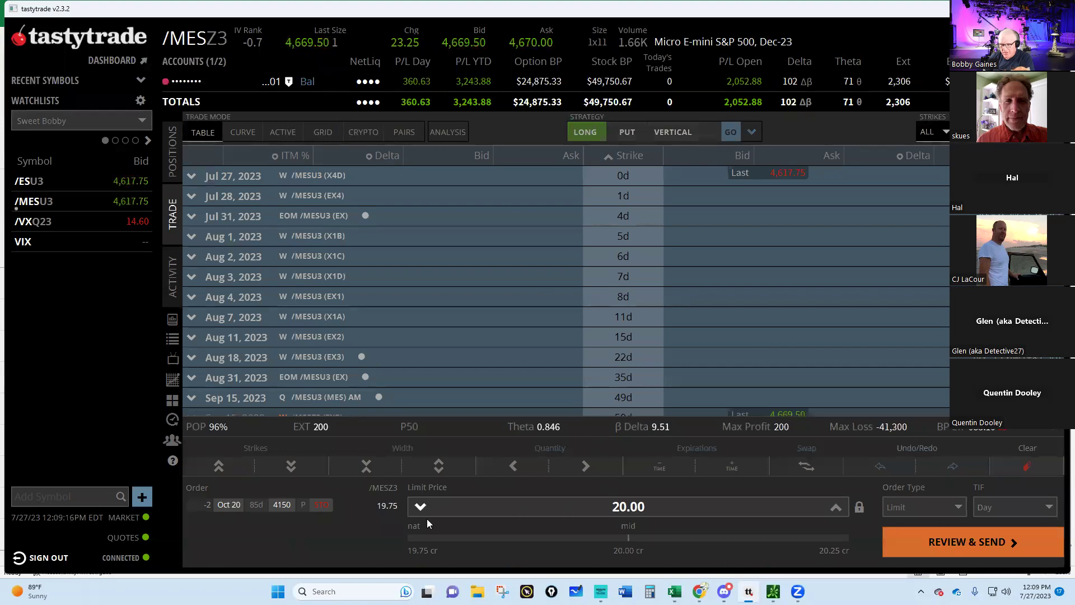
left_click(1004, 547)
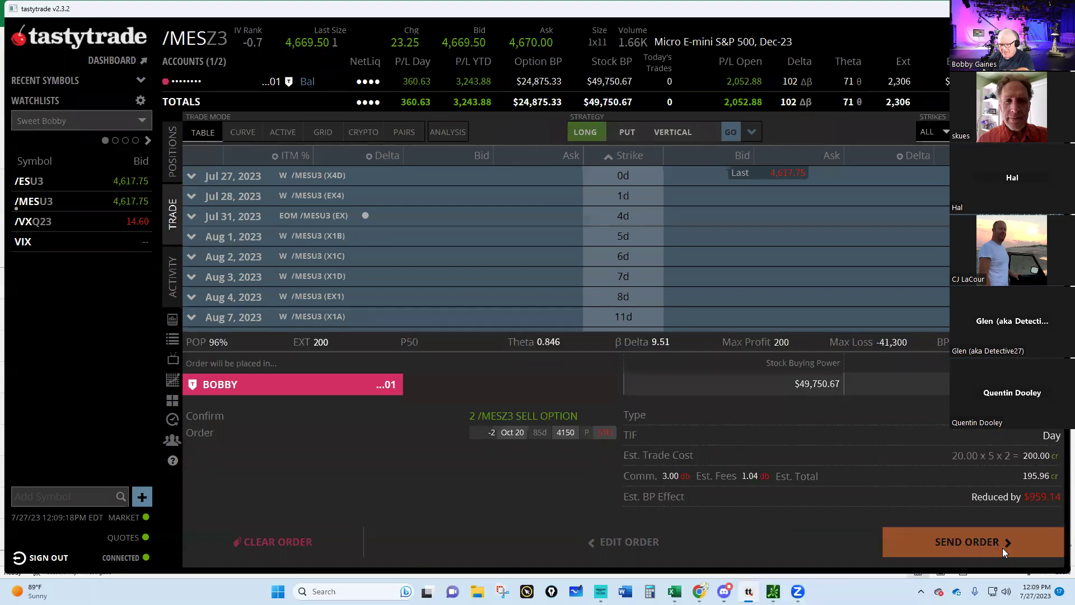
left_click(1003, 548)
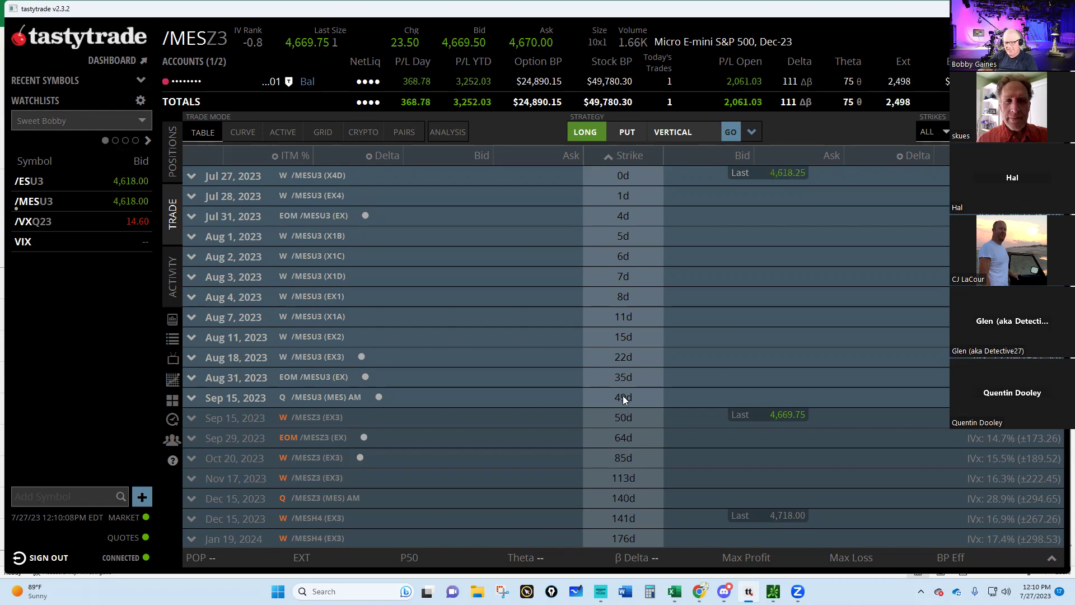
- Stage a /MES Sep 15, 2023 (MESU3 AM) put vertical that buys the 4290 put and sells the 3990 put
left_click(306, 397)
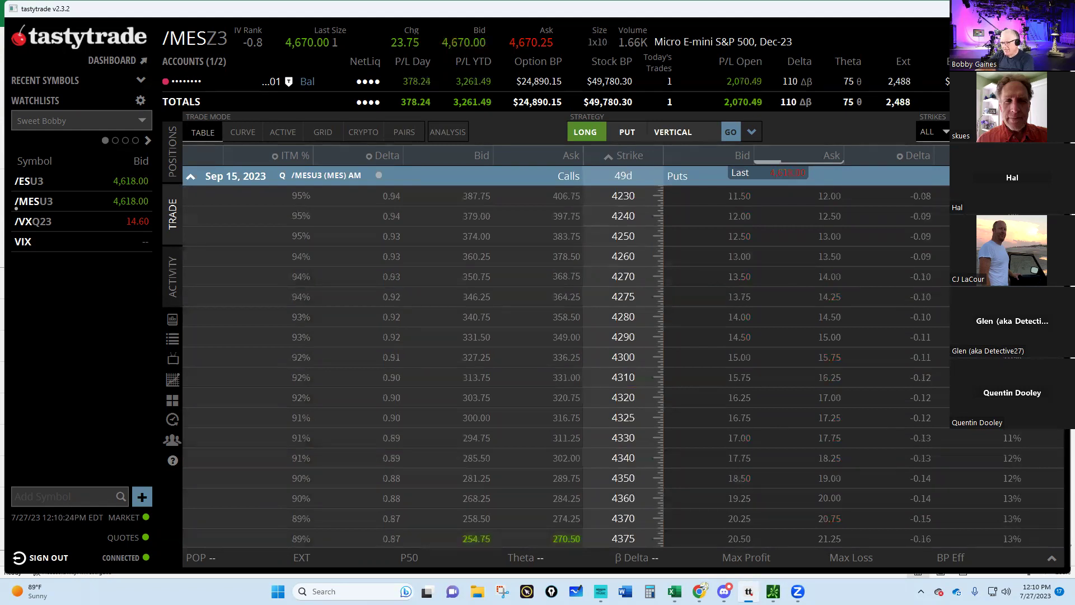
left_click(831, 338)
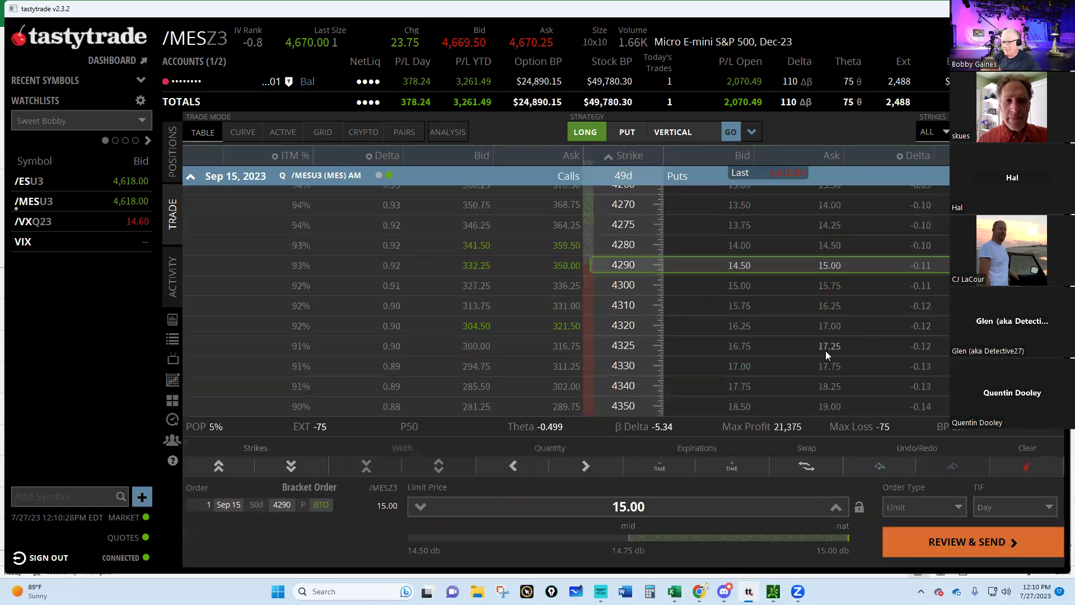
scroll(802, 317, "up", 8)
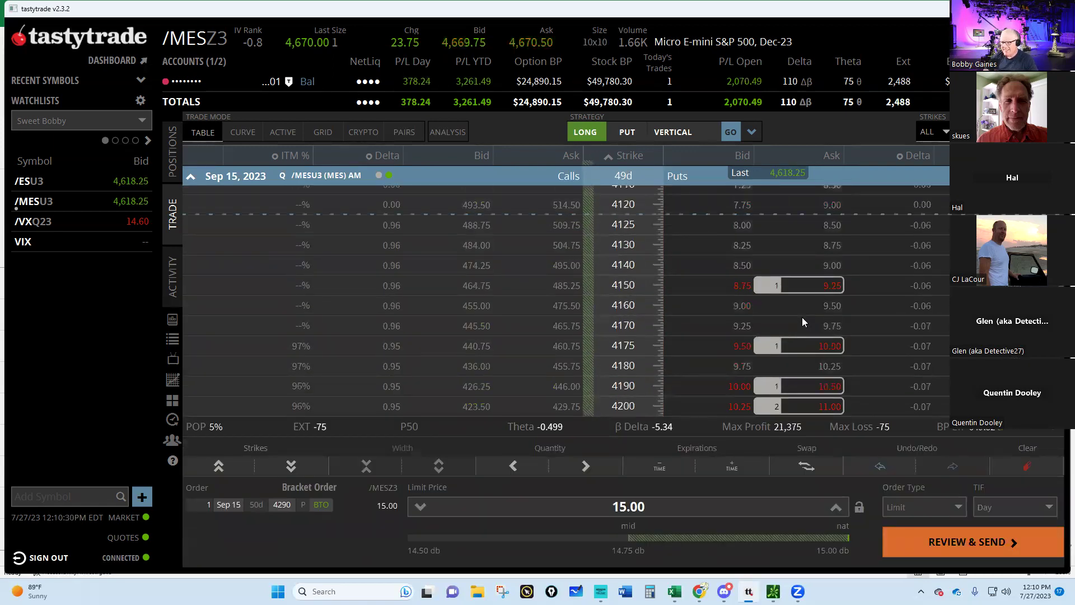
scroll(802, 317, "up", 4)
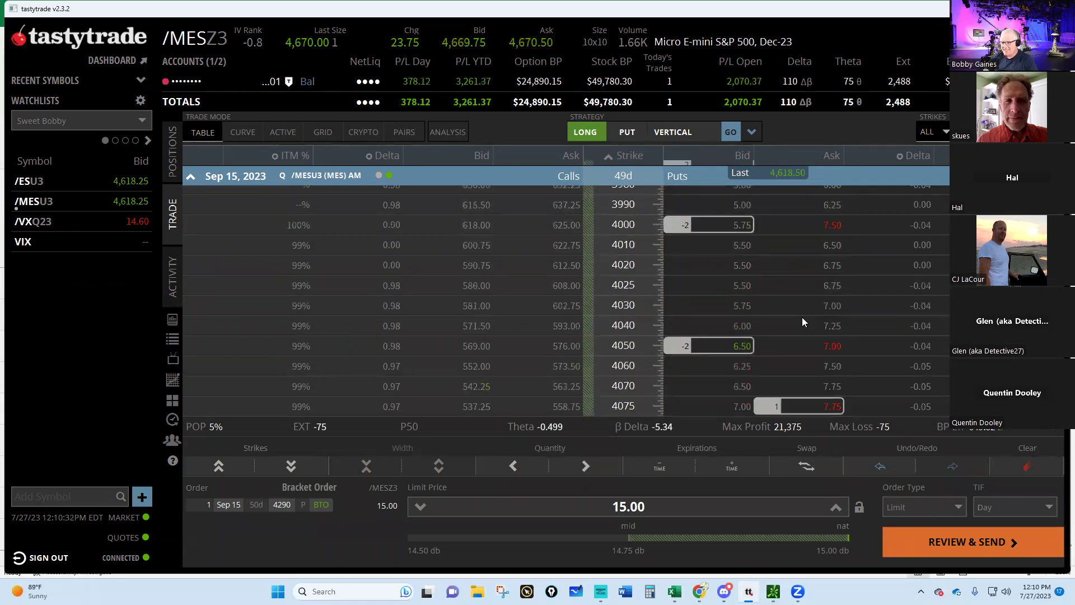
left_click(736, 205)
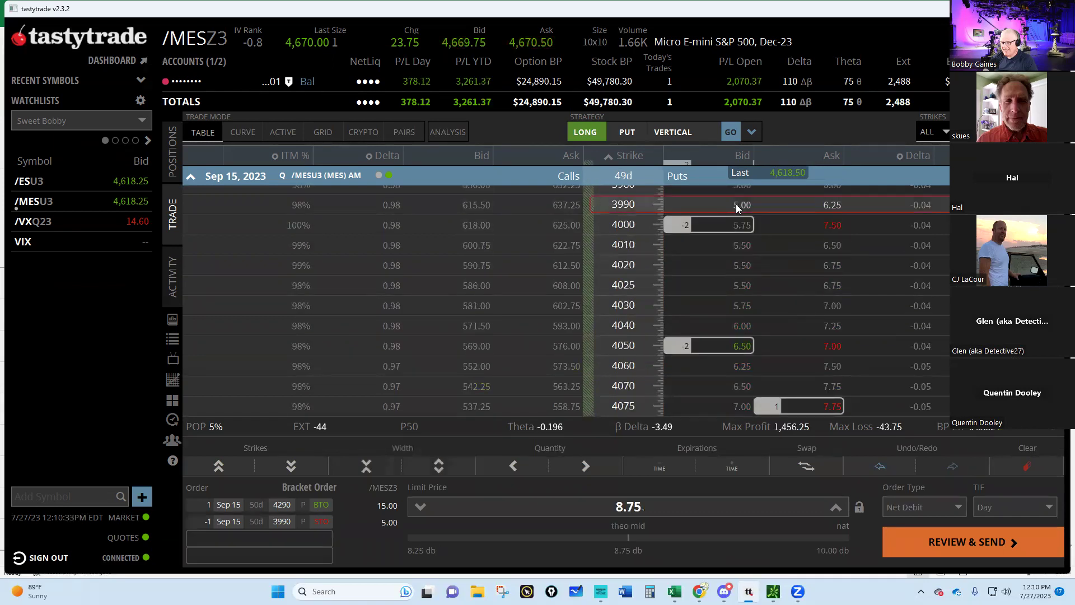
- Raise the put vertical's limit price to 9.00, then review and send the order
left_click(837, 510)
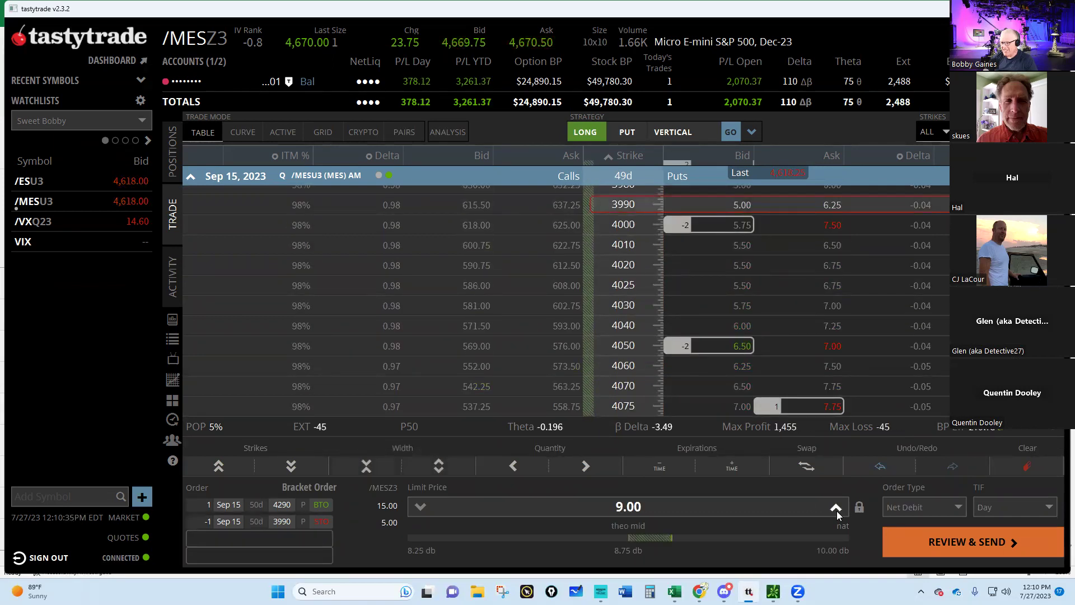
left_click(959, 542)
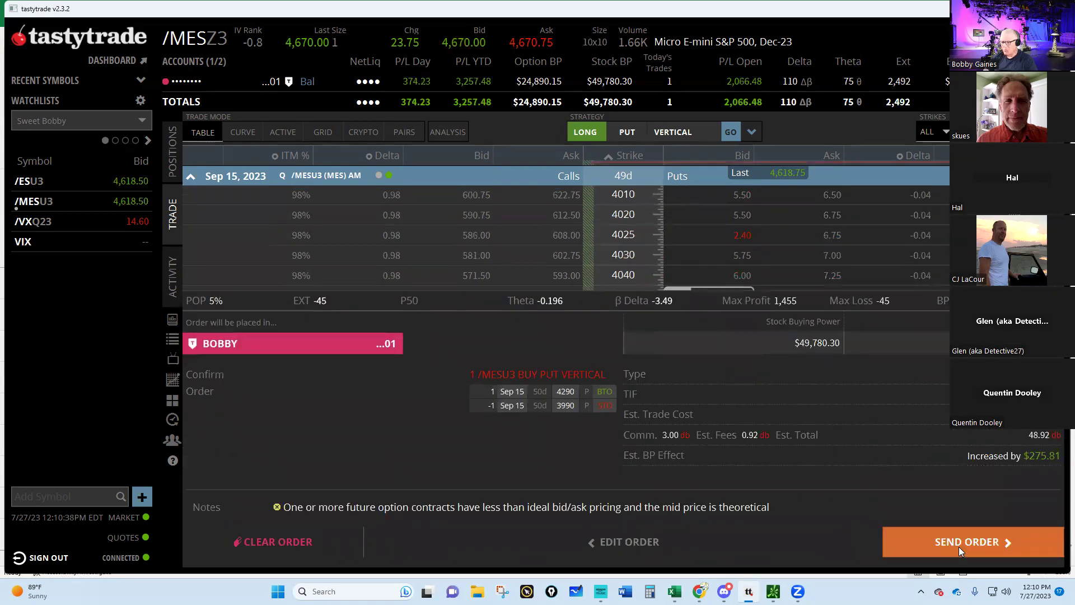
left_click(959, 547)
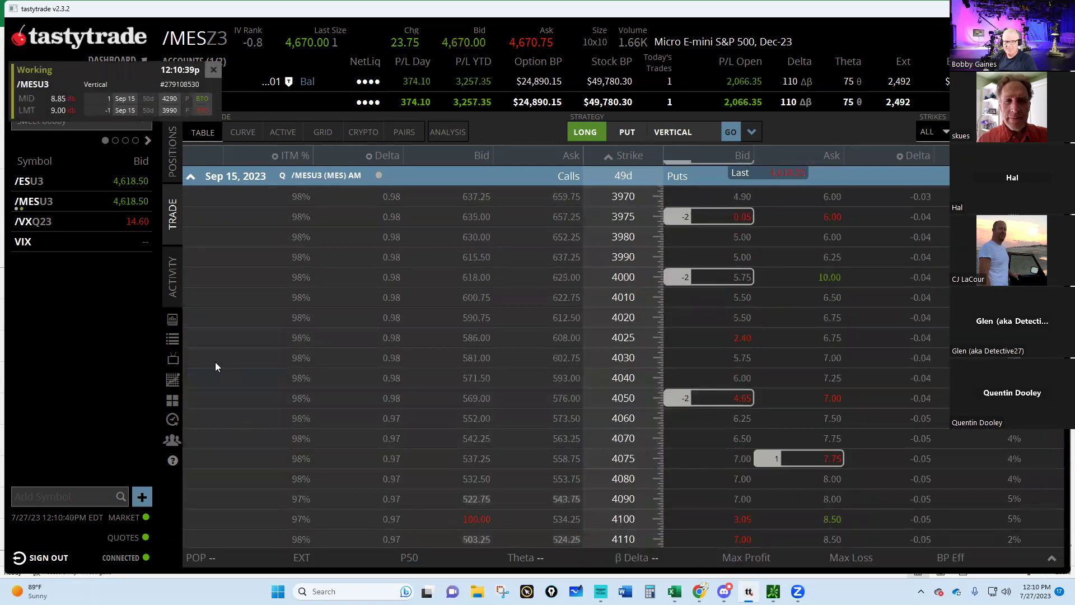
- Replace the working /MESU3 put vertical with a limit price of 9.25, send it, and collapse the Sep 15 option chain
left_click(172, 276)
left_click(316, 179)
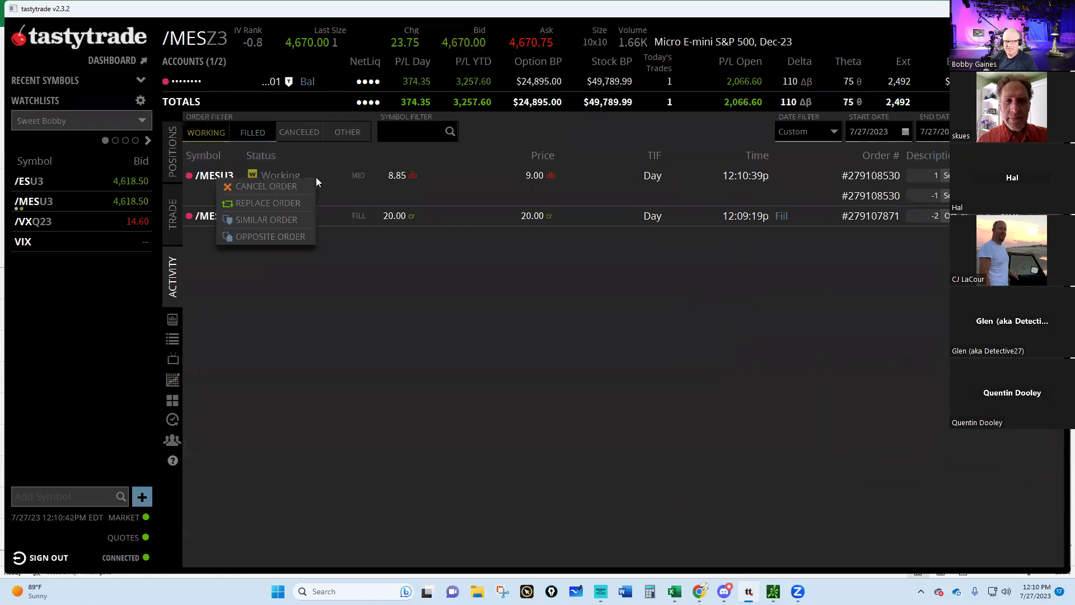
left_click(271, 208)
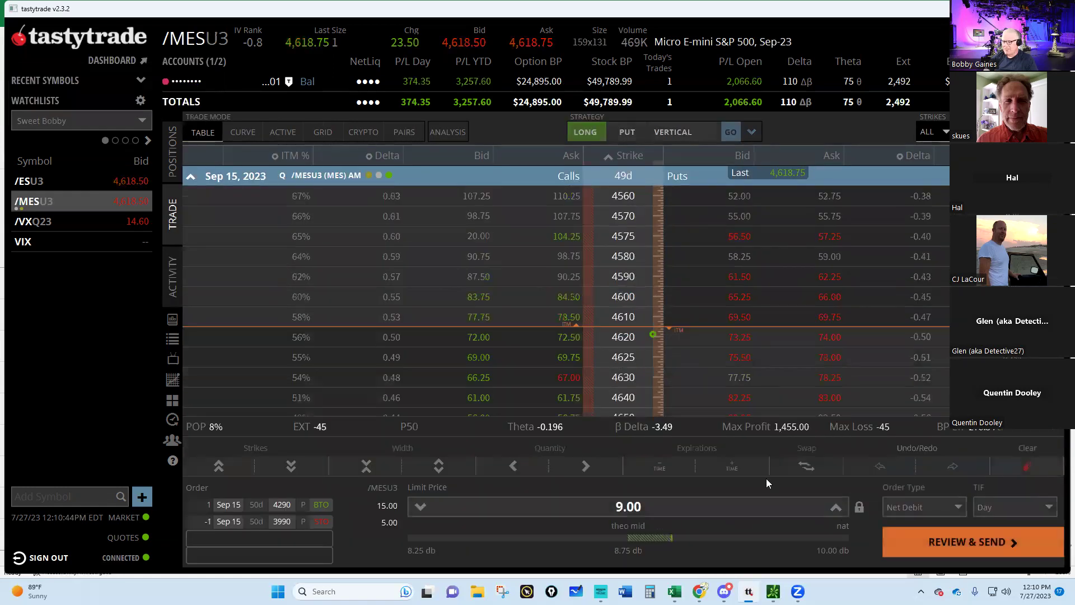
left_click(836, 508)
left_click(973, 546)
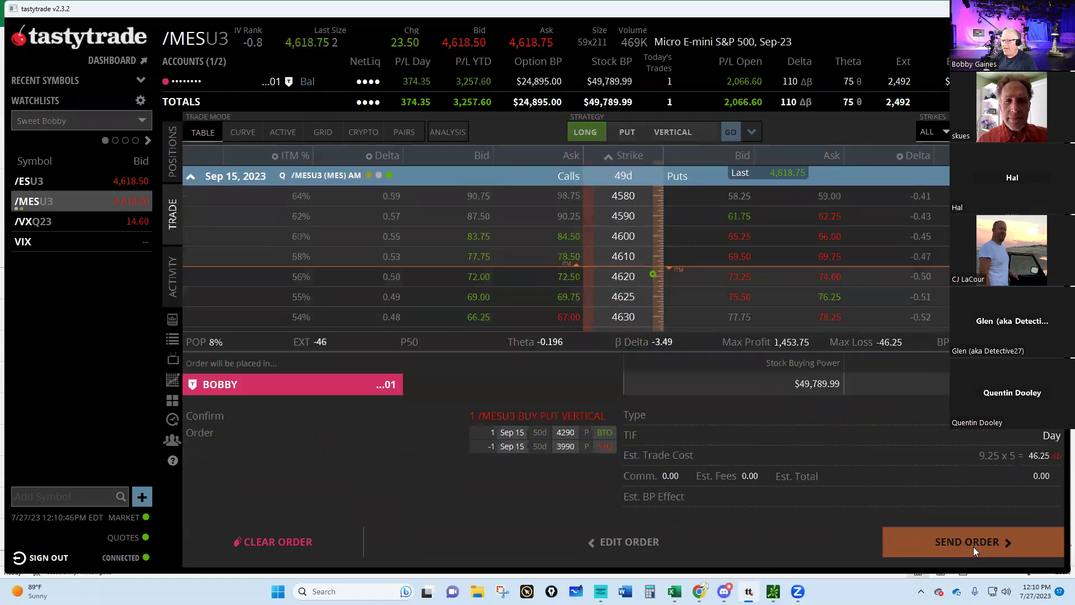
left_click(973, 547)
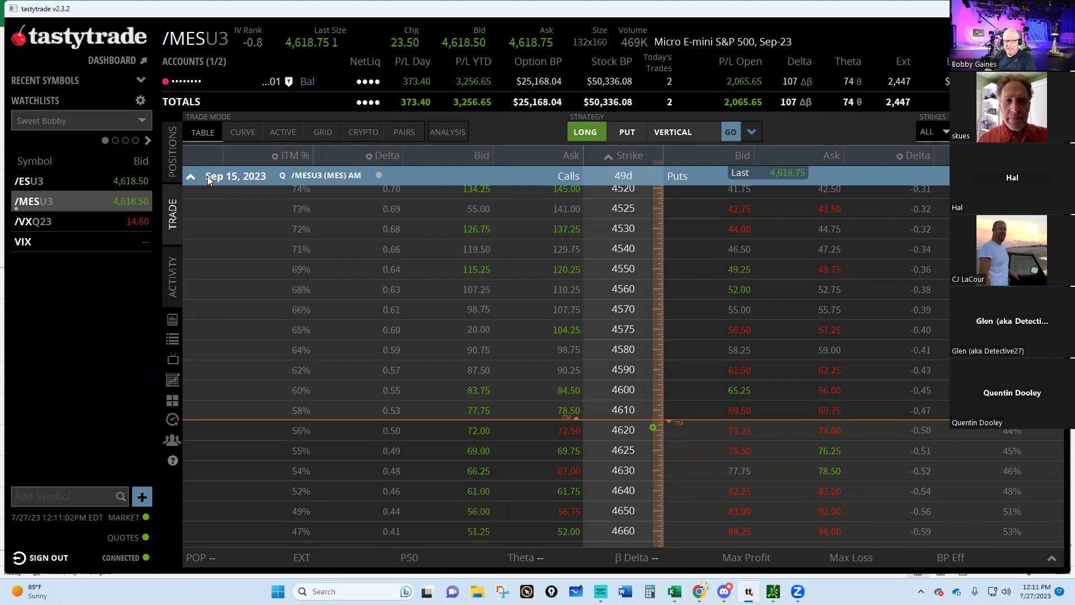
left_click(190, 177)
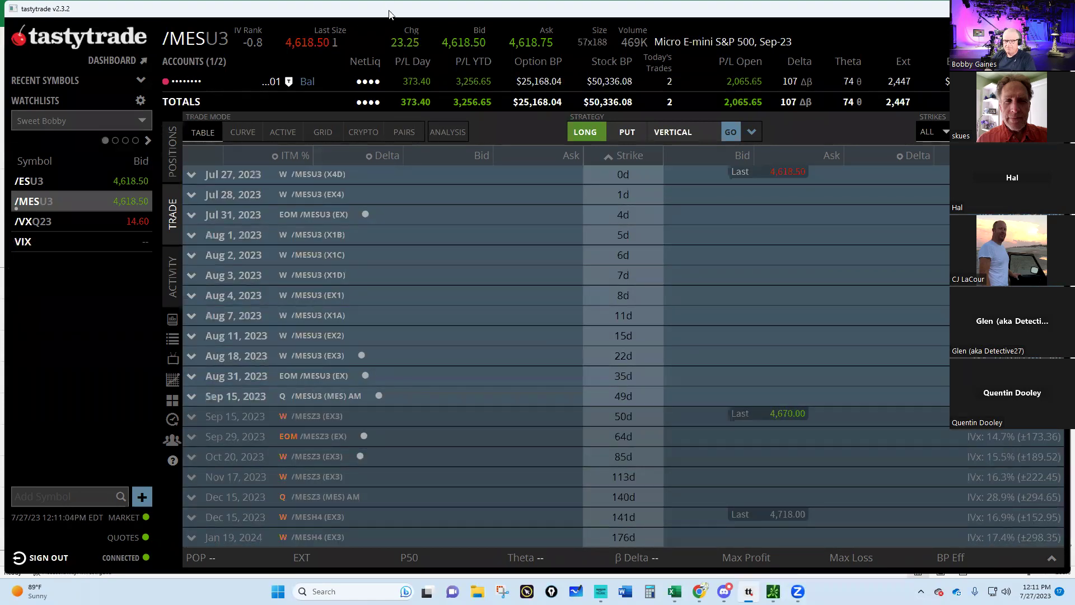
- Switch to the main thinkorswim window and select the last account in the account list
key("alt+Tab")
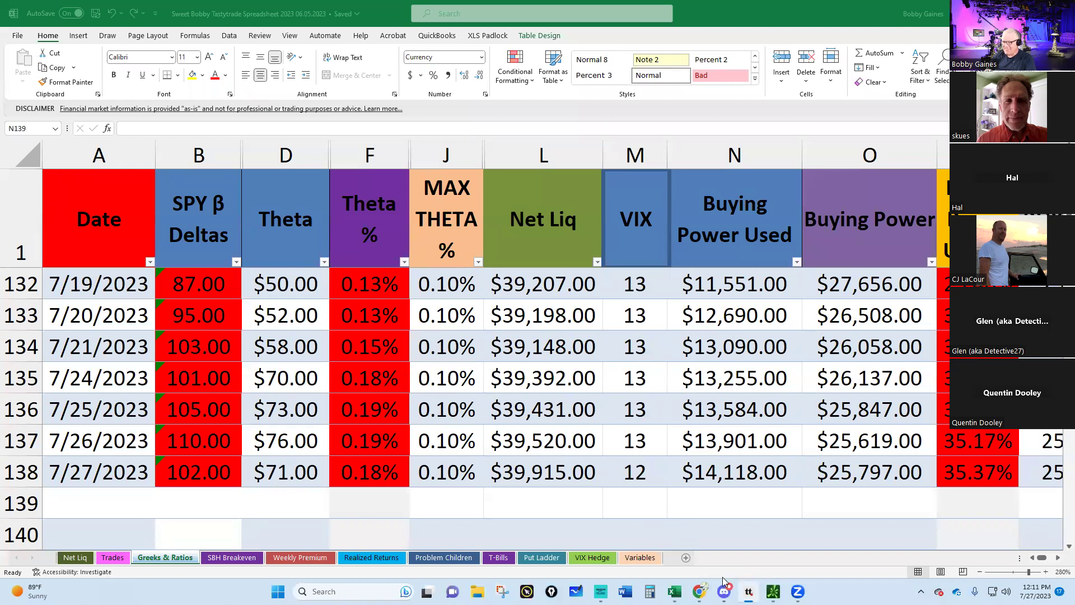
mouse_move(773, 592)
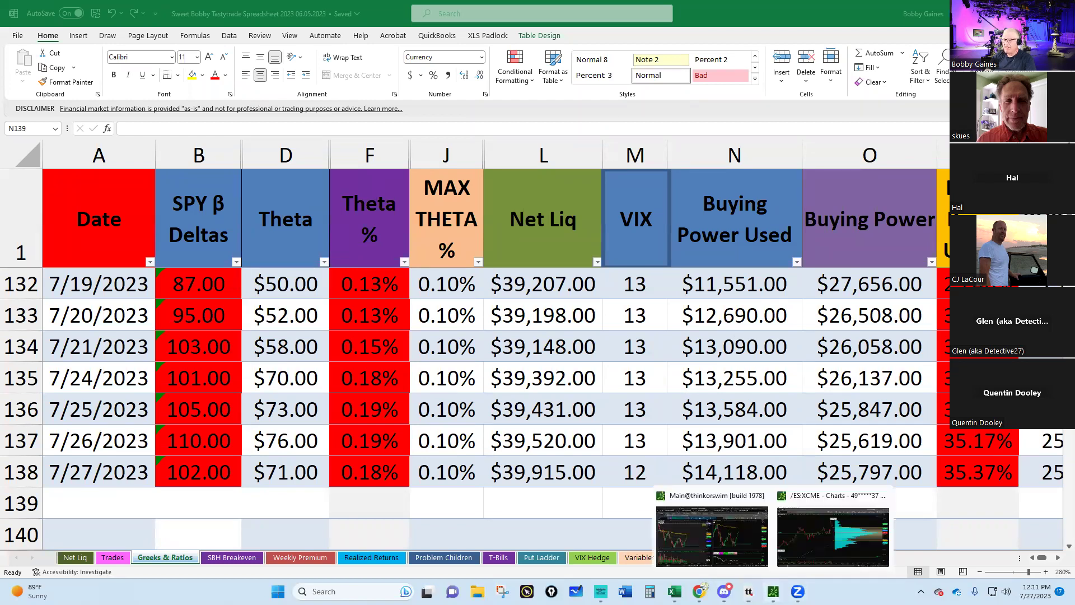
left_click(724, 547)
left_click(386, 21)
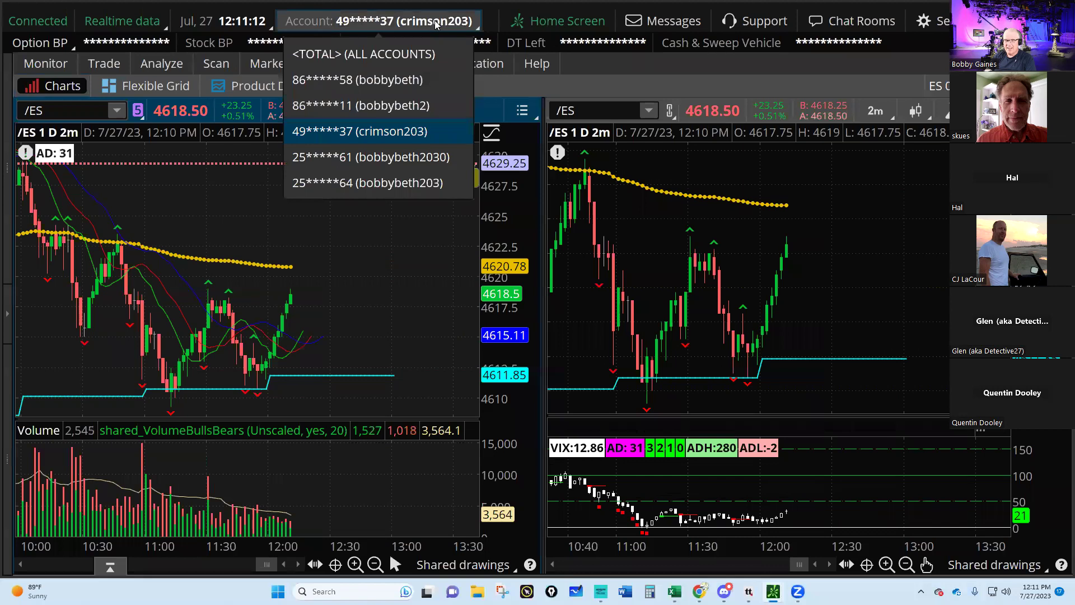
left_click(382, 180)
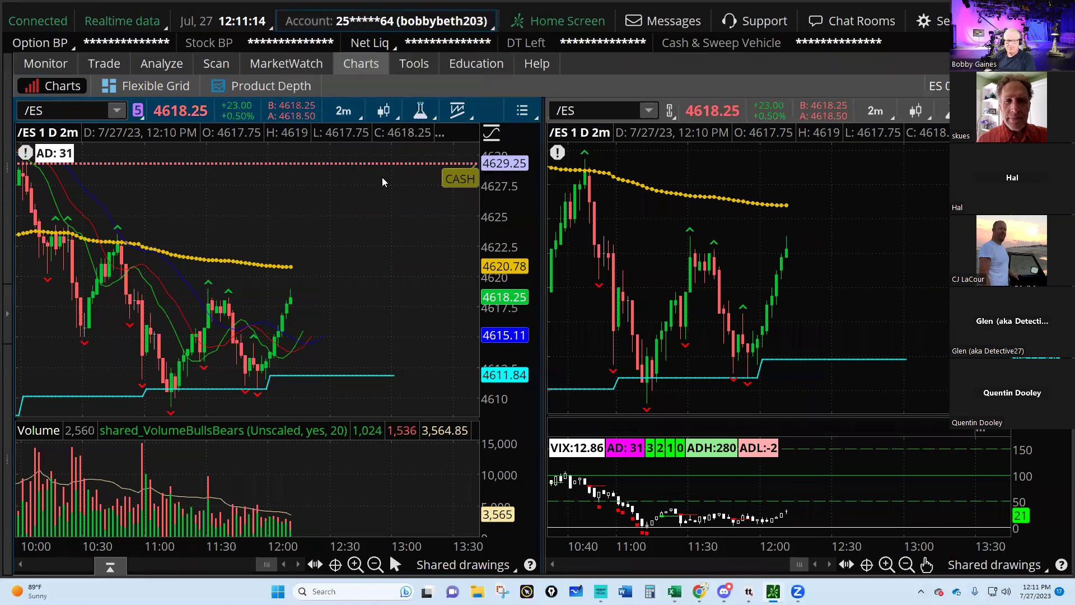
- Examine the account's activity and positions and its five-day net liquidating value
left_click(41, 63)
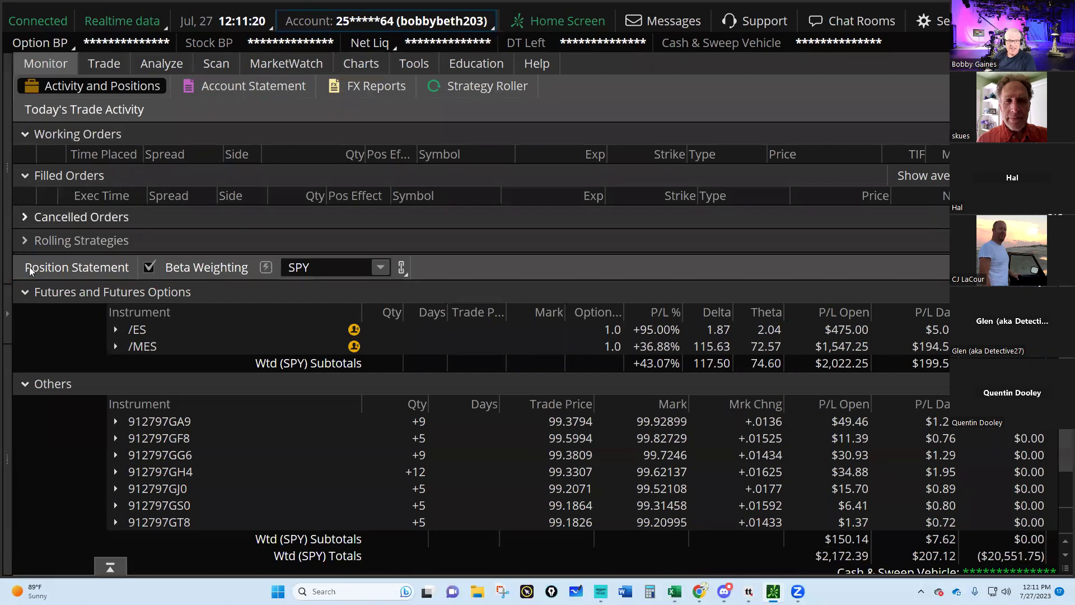
left_click(7, 314)
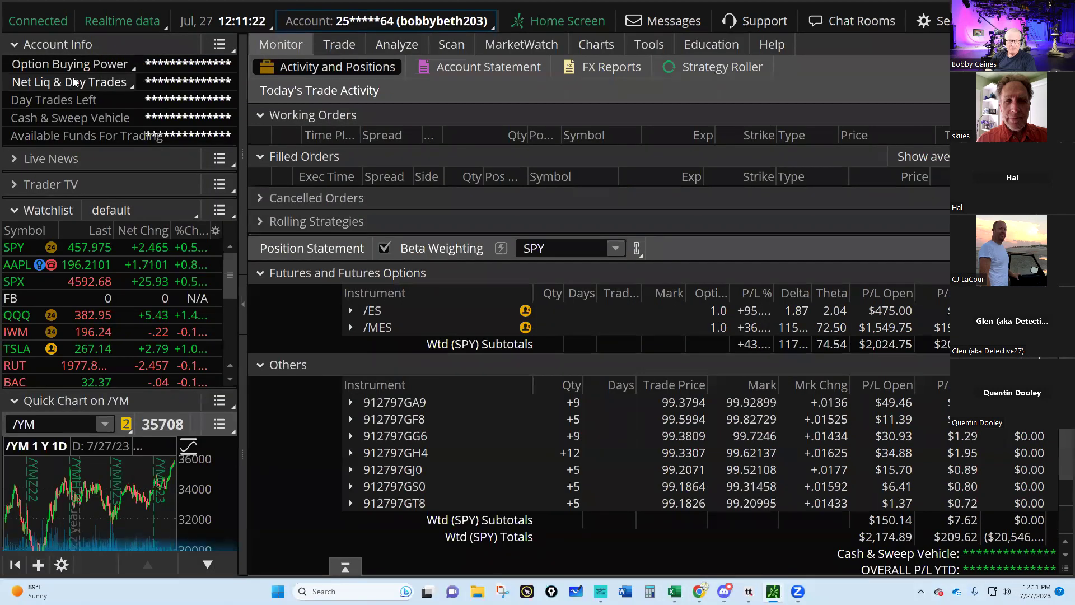
mouse_move(74, 82)
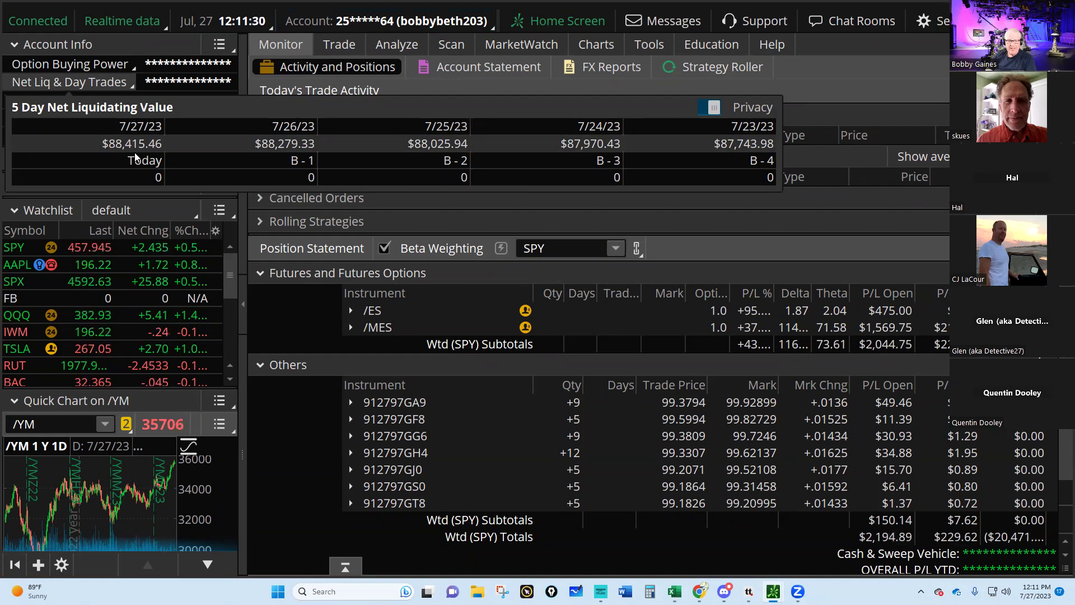
- Switch to the Sweet Bobby IRA spreadsheet and enter a Net Liquidation Value of 88415 in row 138 of the Net Liq sheet
mouse_move(674, 591)
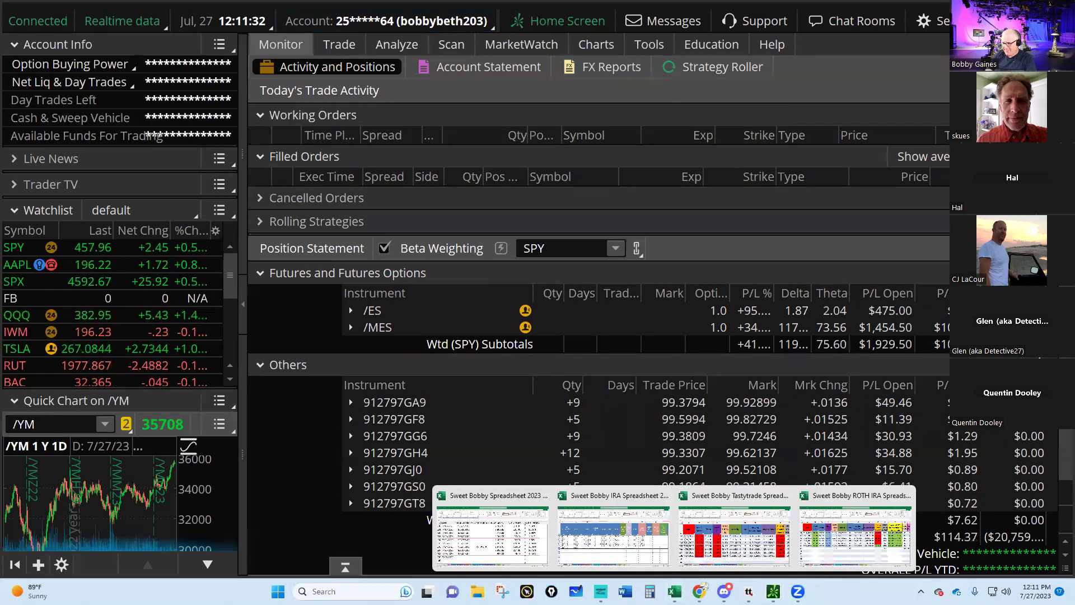
left_click(615, 538)
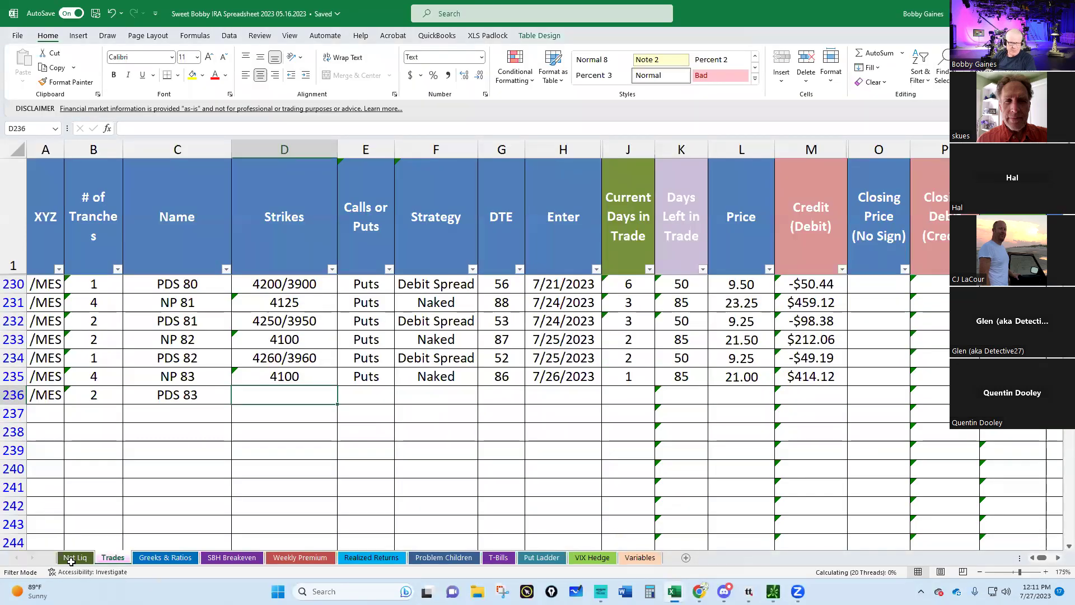
left_click(75, 557)
left_click(254, 445)
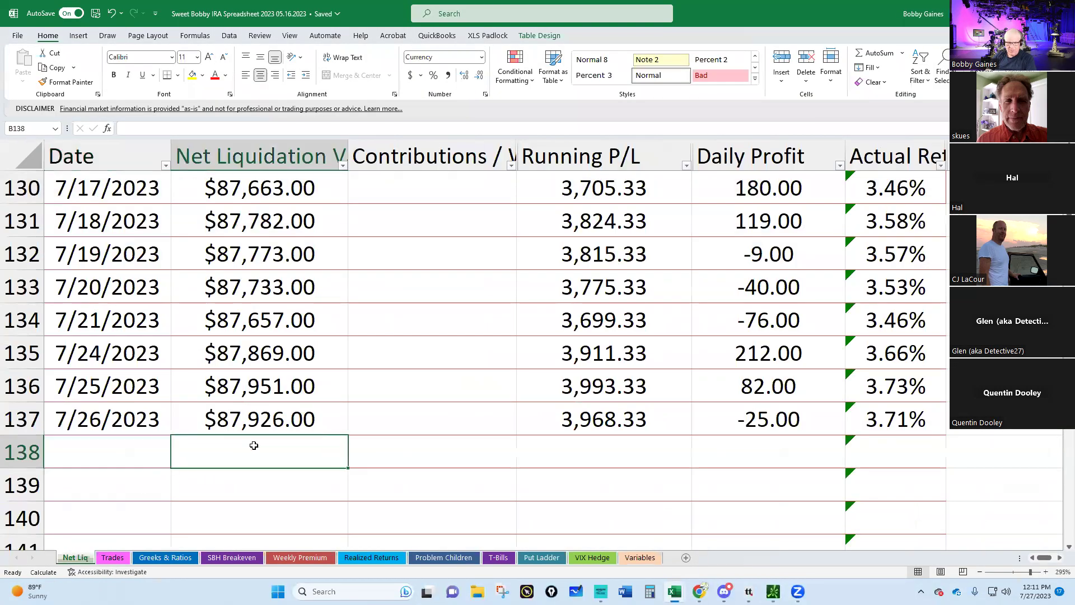
type("88415")
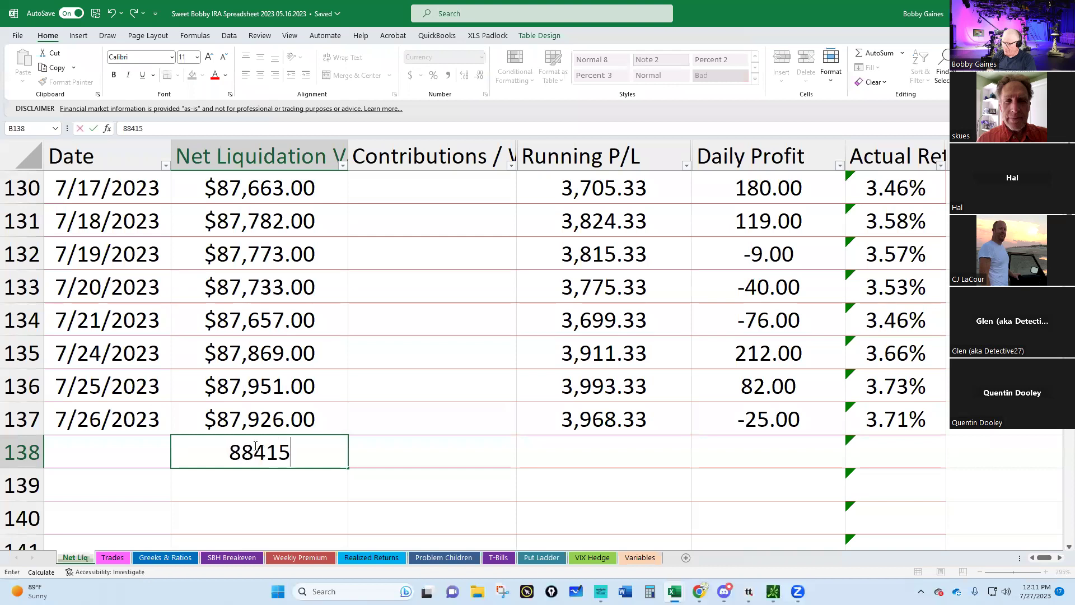
key("Return")
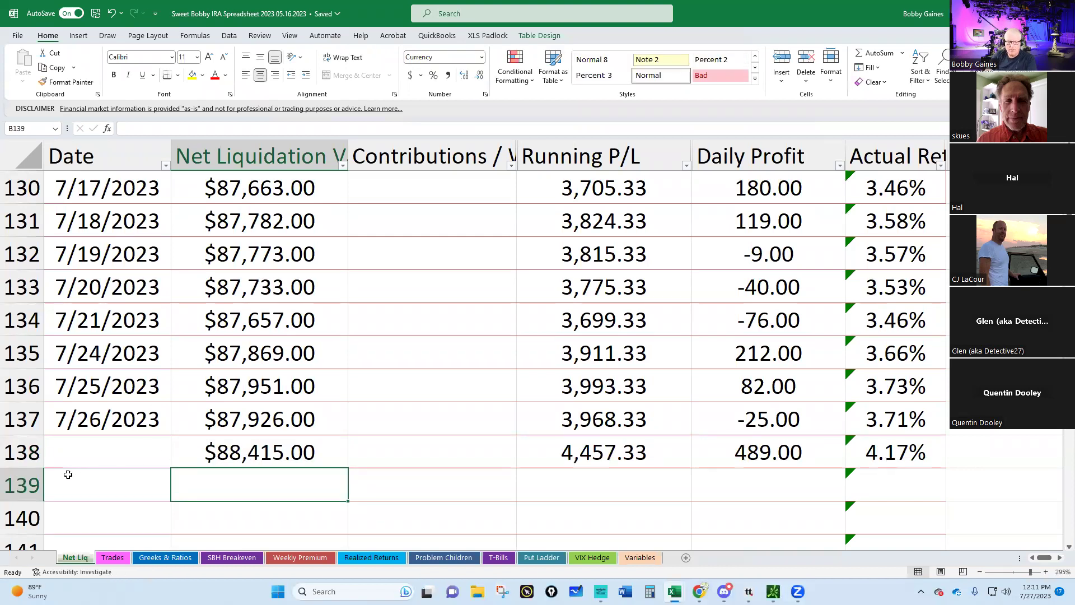
- Enter the date 7/27/23 in row 138 of the Net Liq sheet
left_click(68, 449)
type("7/")
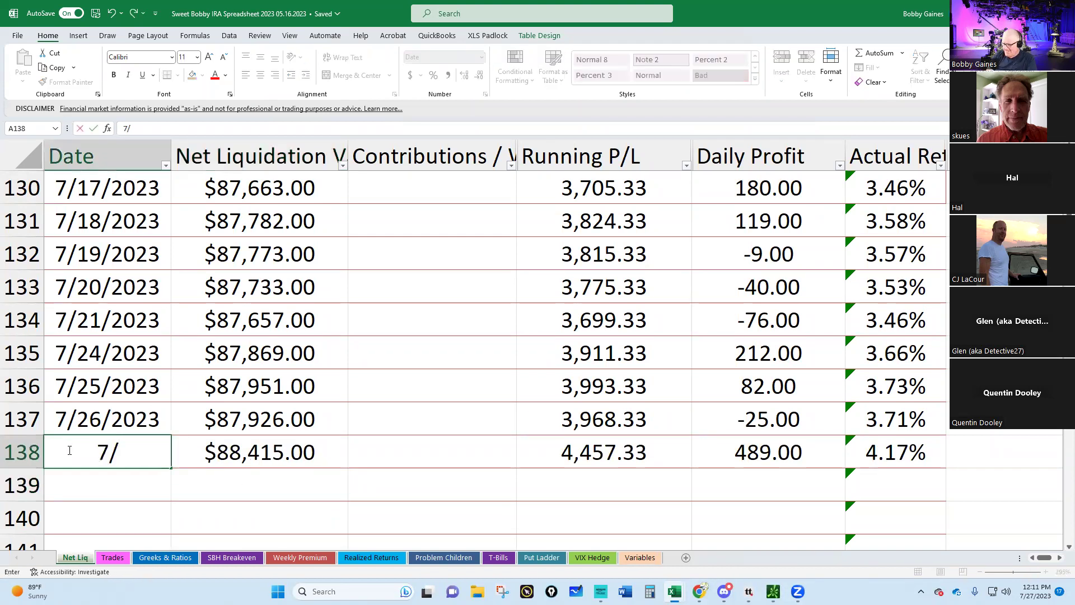
type("27")
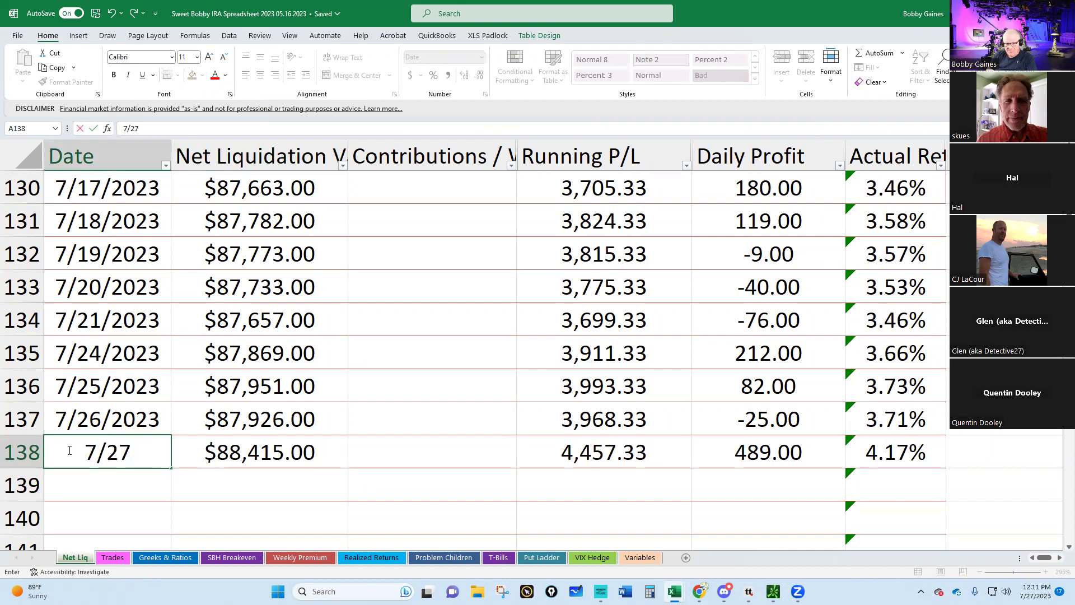
type("/23")
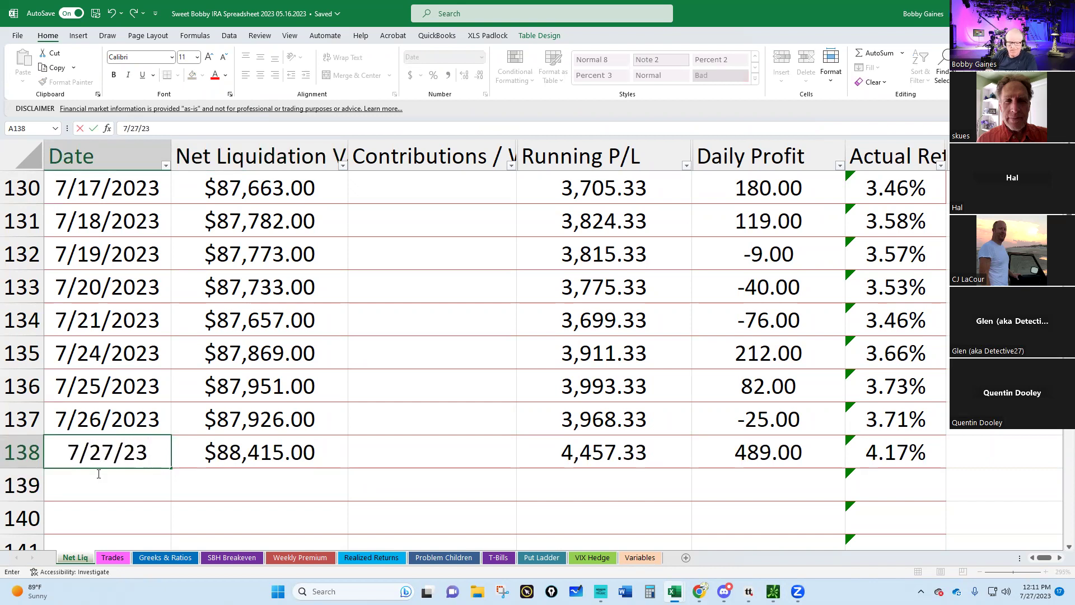
key("Return")
- On the Greeks & Ratios sheet, enter SPY β Deltas of 117 in the 7/27/2023 row after consulting the SPY-weighted delta subtotal in thinkorswim
left_click(165, 558)
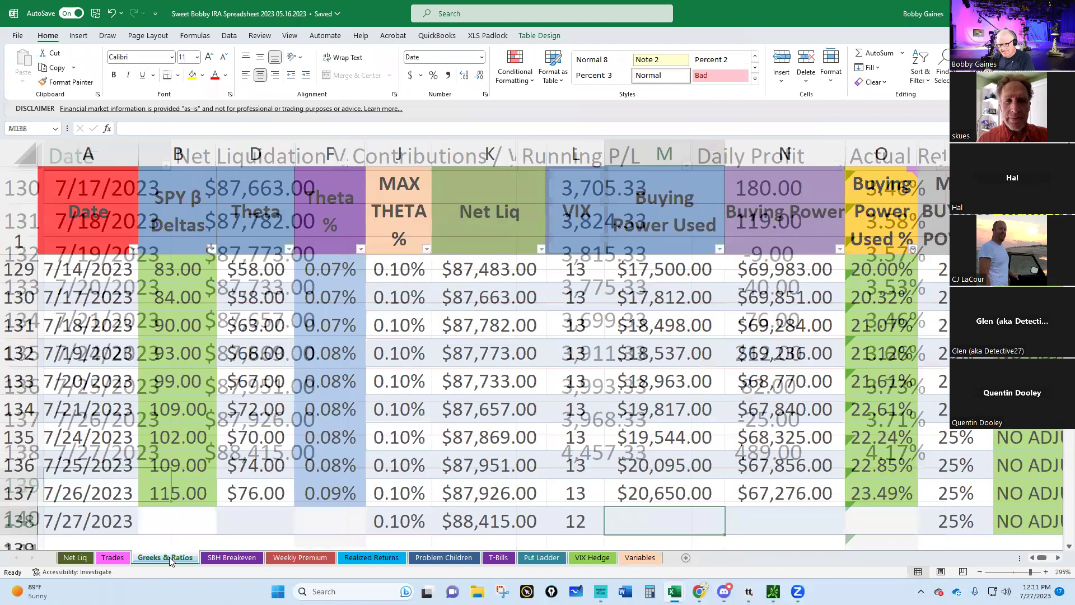
scroll(235, 442, "down", 2)
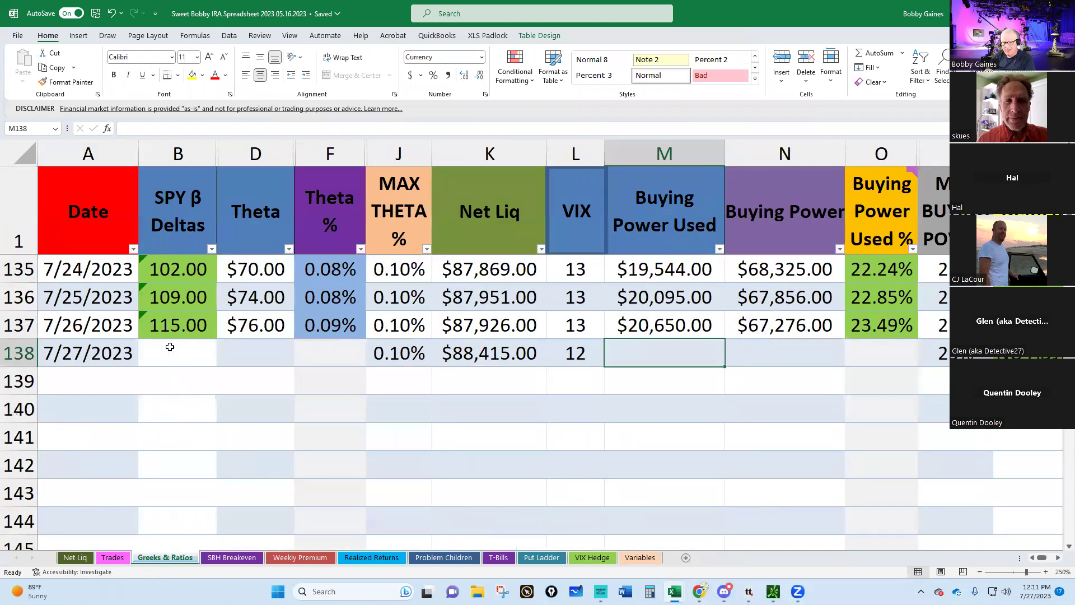
left_click(170, 353)
mouse_move(773, 591)
left_click(708, 547)
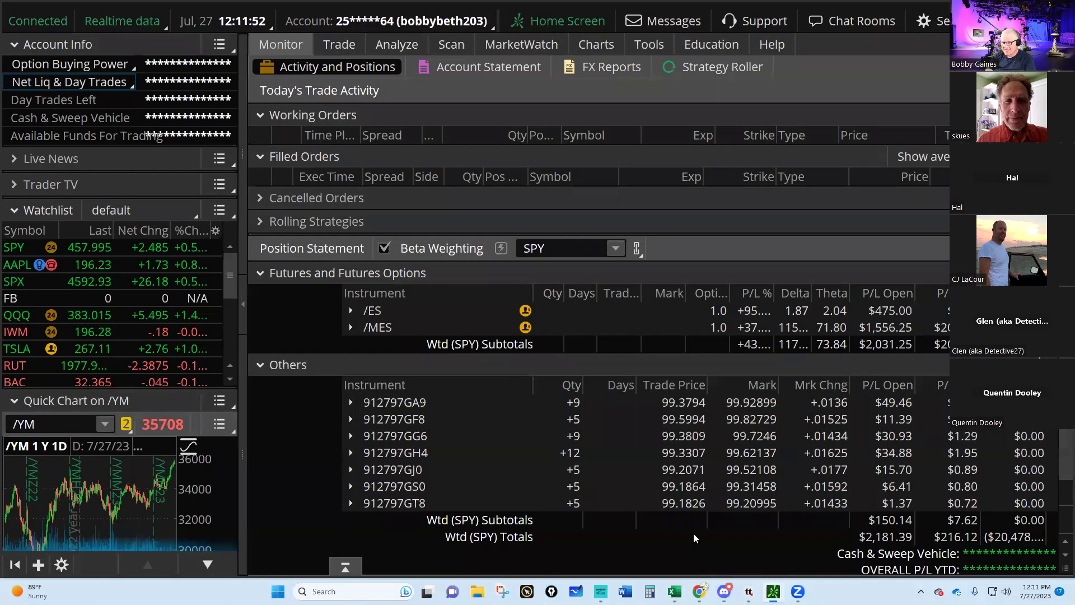
left_click(245, 297)
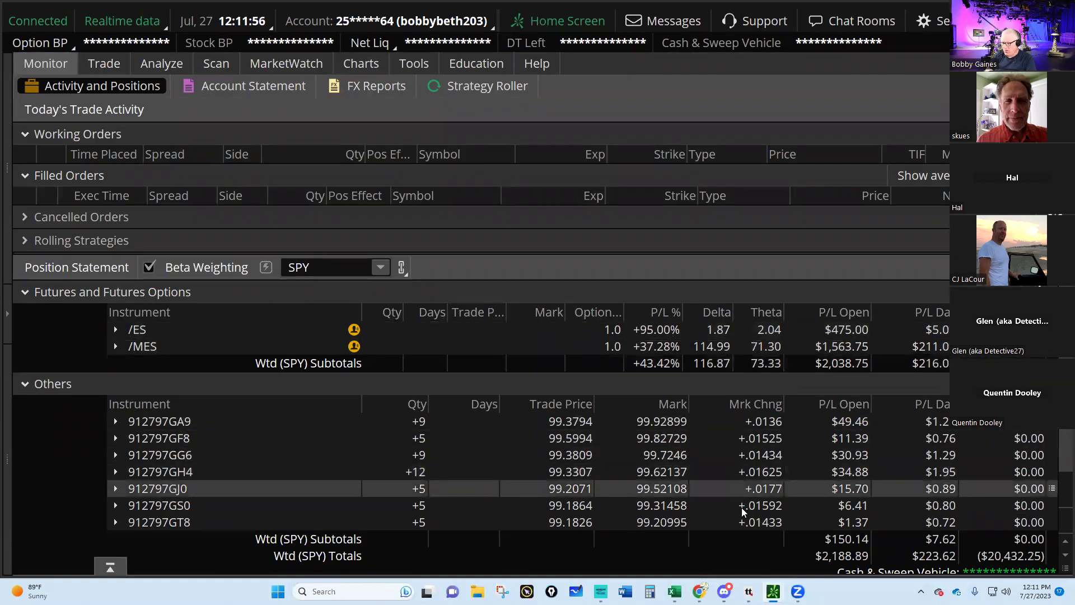
mouse_move(700, 592)
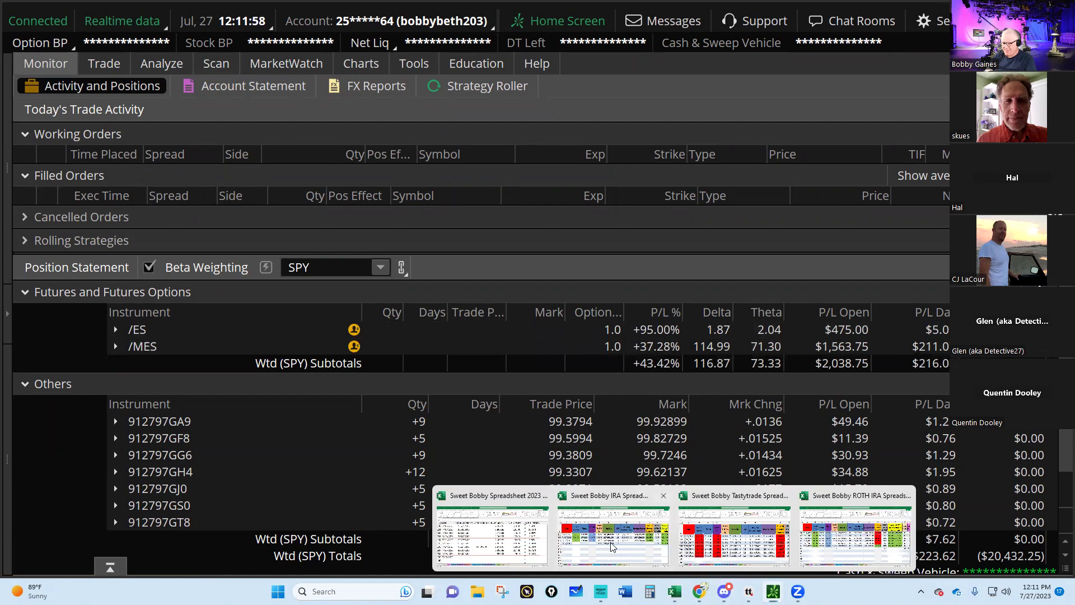
left_click(674, 529)
type("117")
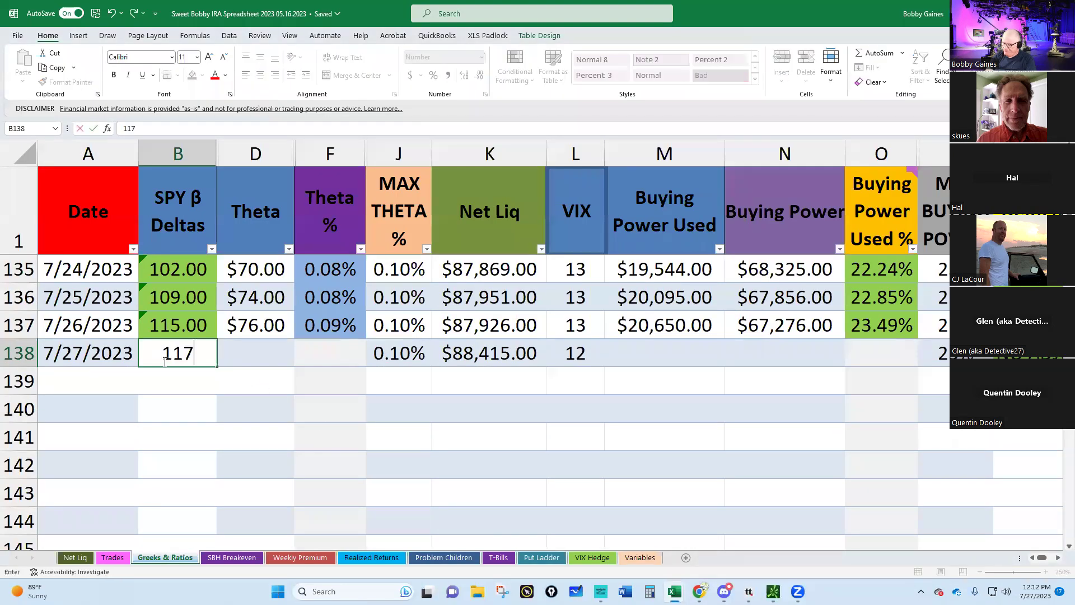
left_click(248, 354)
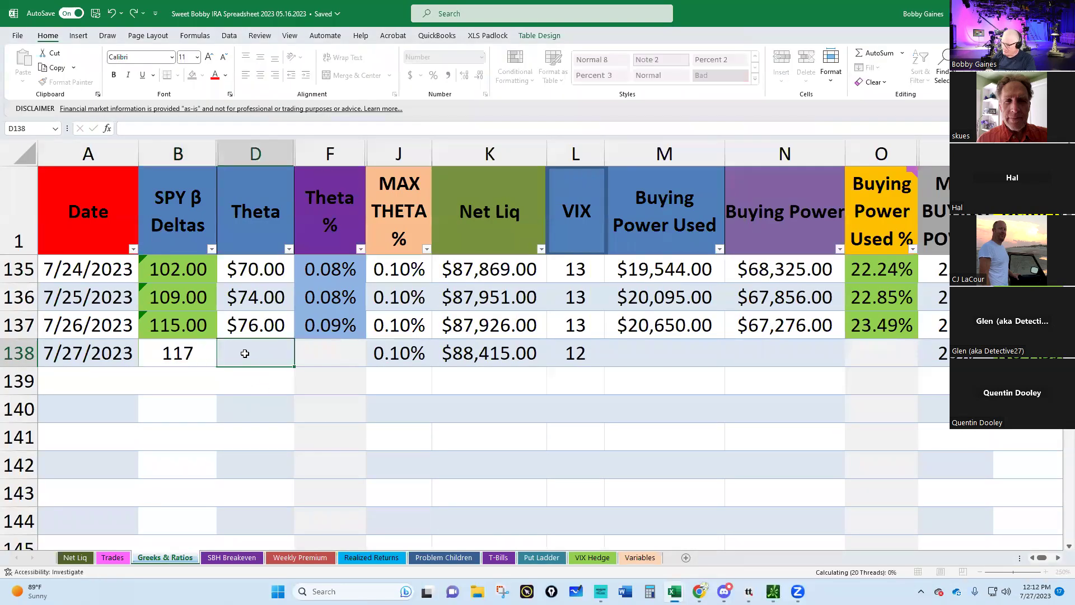
- Enter a Theta of 74 in the 7/27/2023 row of the Greeks & Ratios sheet
type("74")
key("Return")
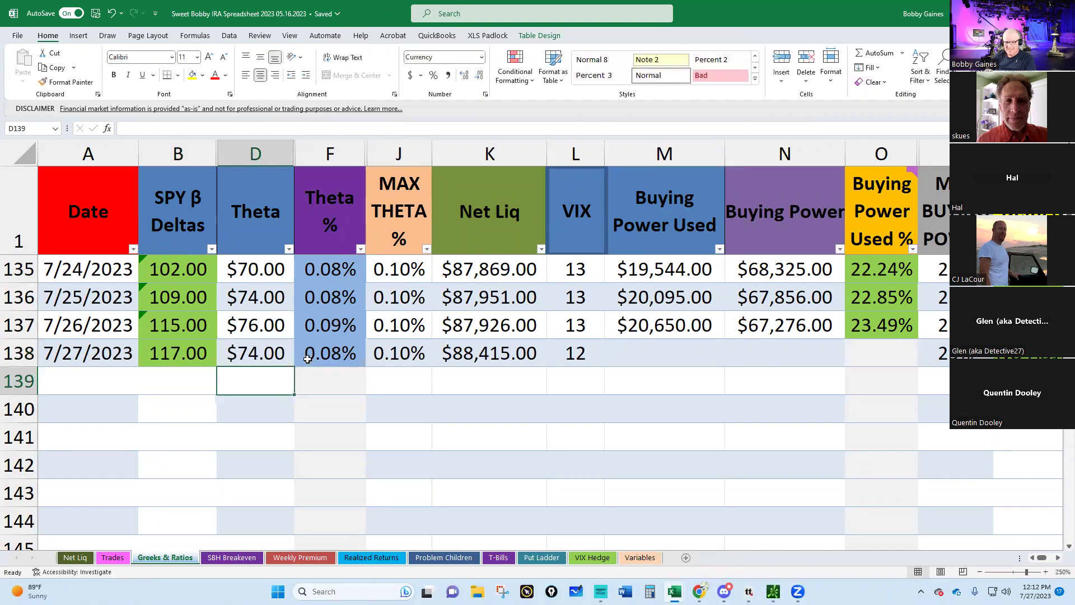
left_click(581, 353)
type("12")
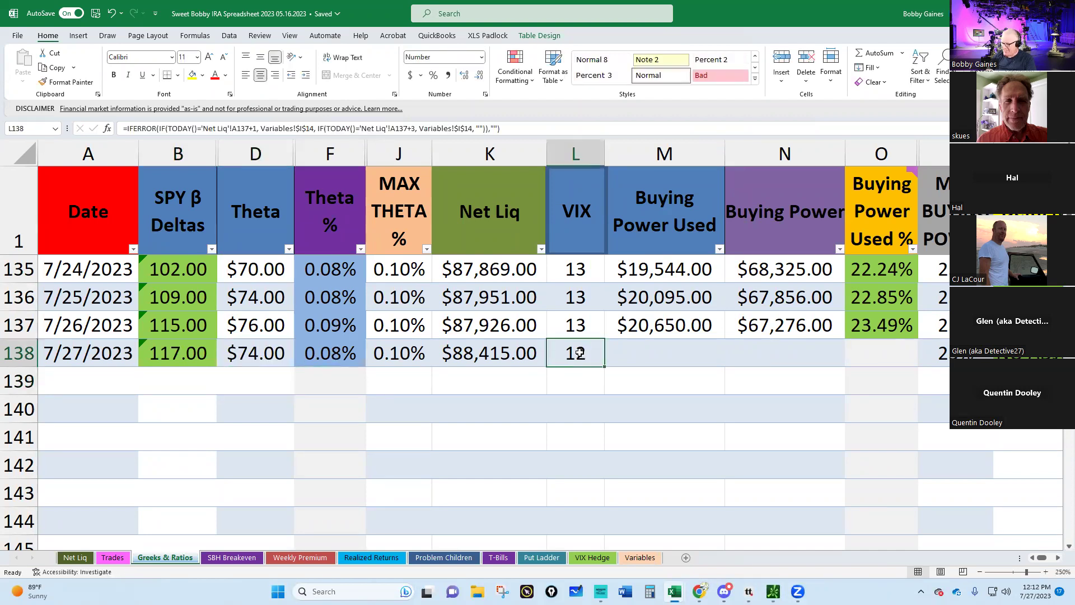
- Consult the buying power effect in thinkorswim and enter Buying Power Used of 20515 in the 7/27/2023 row of Greeks & Ratios
left_click(649, 353)
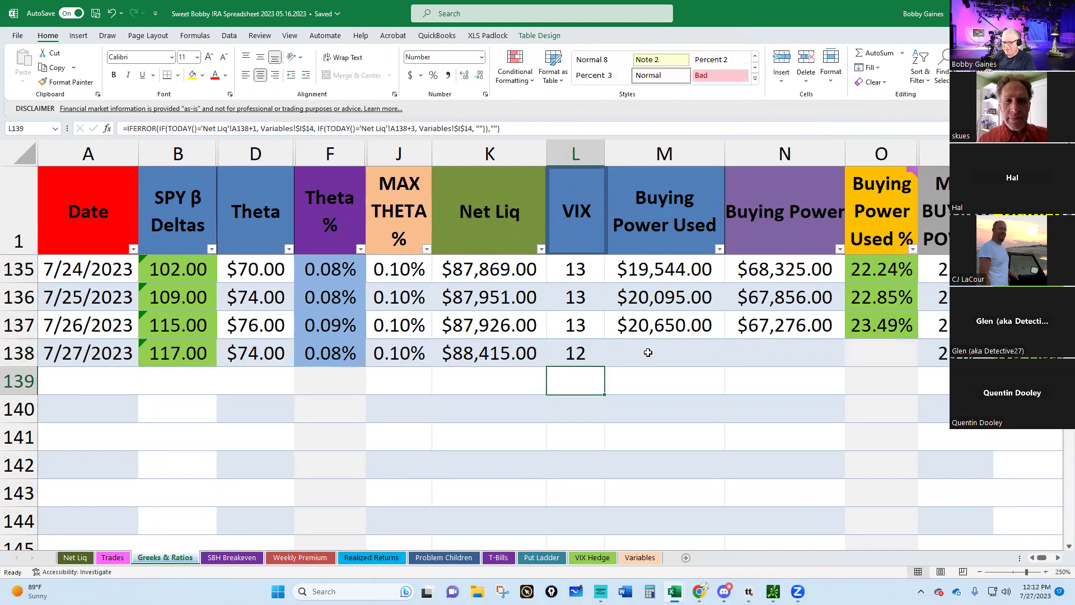
mouse_move(773, 592)
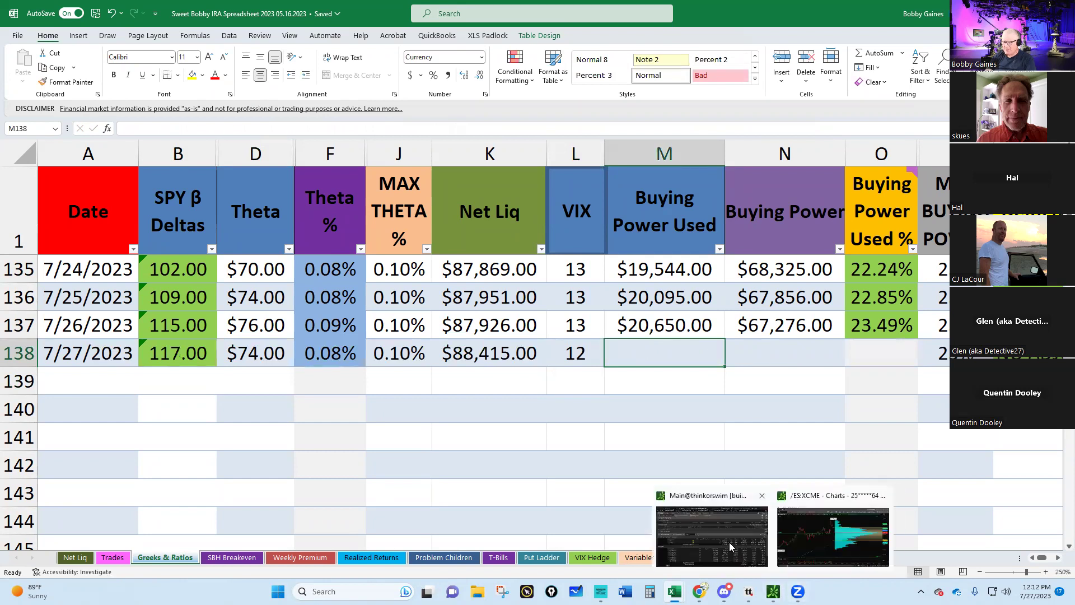
left_click(833, 533)
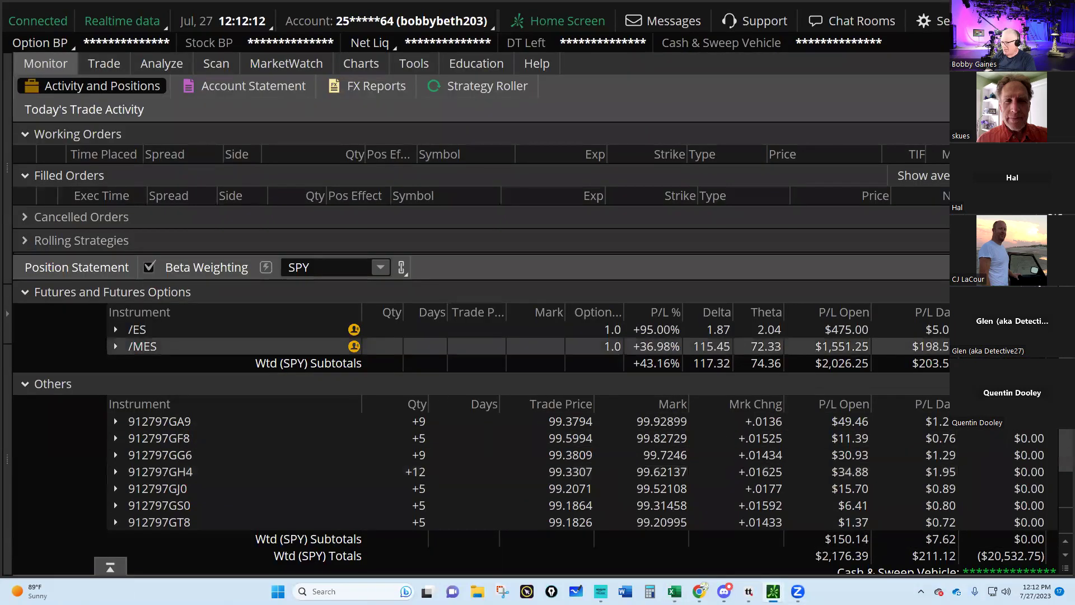
mouse_move(675, 592)
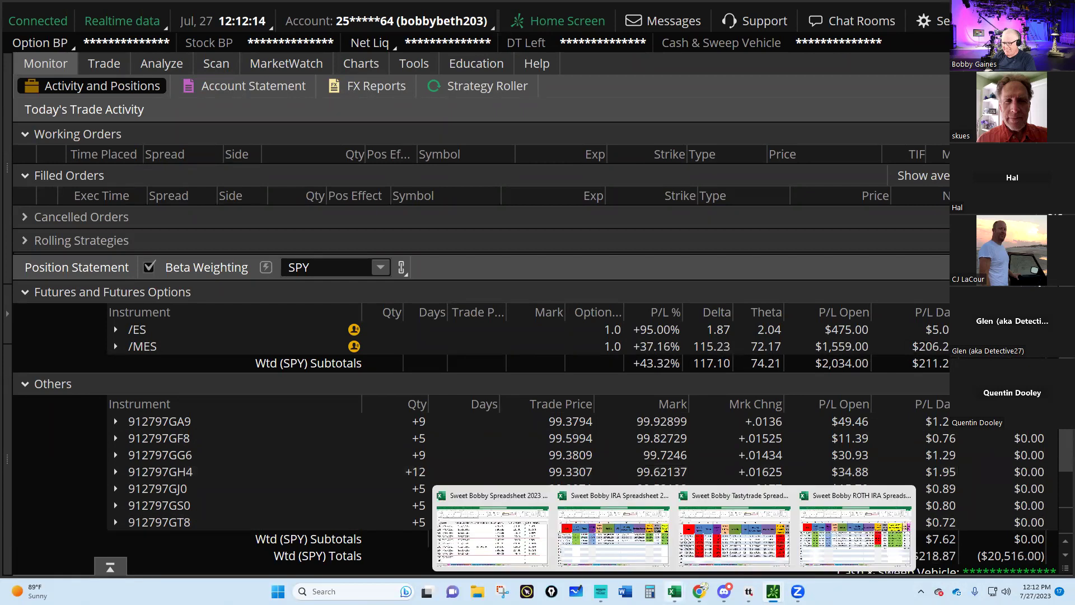
left_click(626, 517)
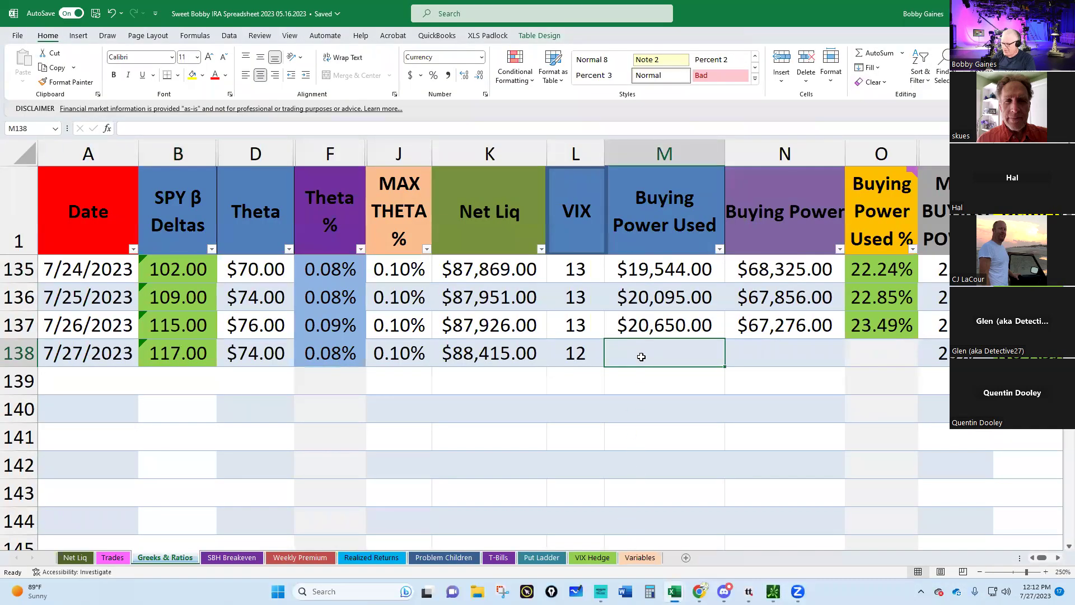
type("20,")
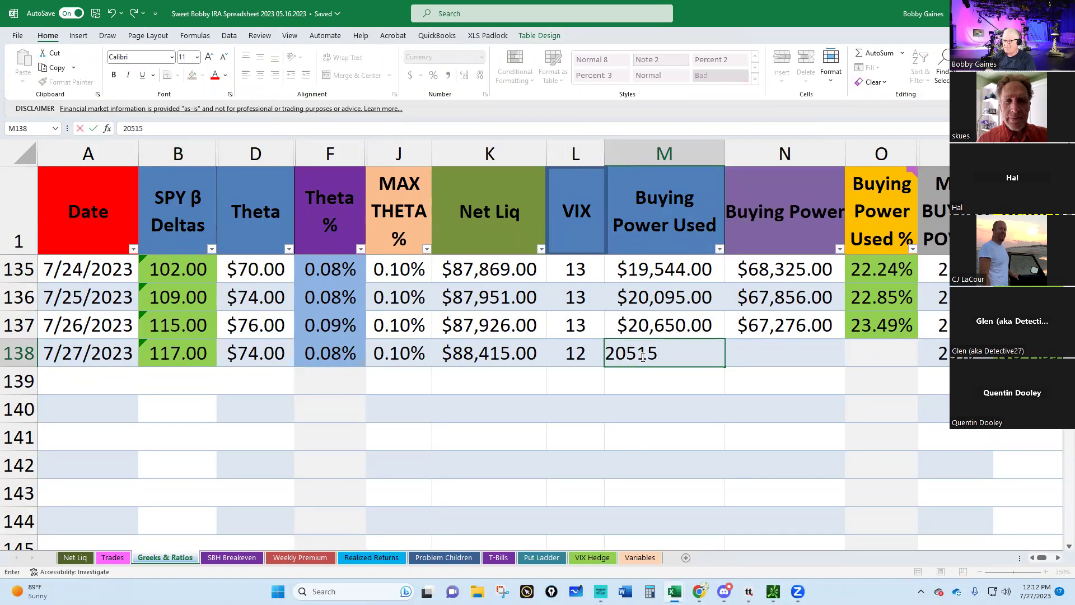
type("515")
key("Return")
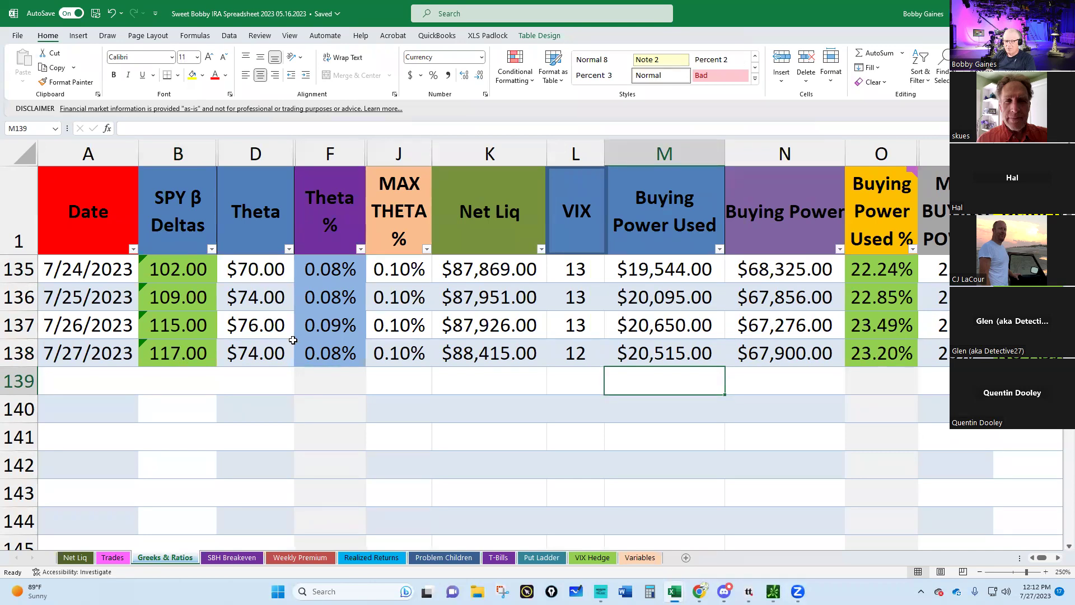
- On the Trades sheet, examine the strike and days left in trade of the NP 58 naked put
left_click(113, 557)
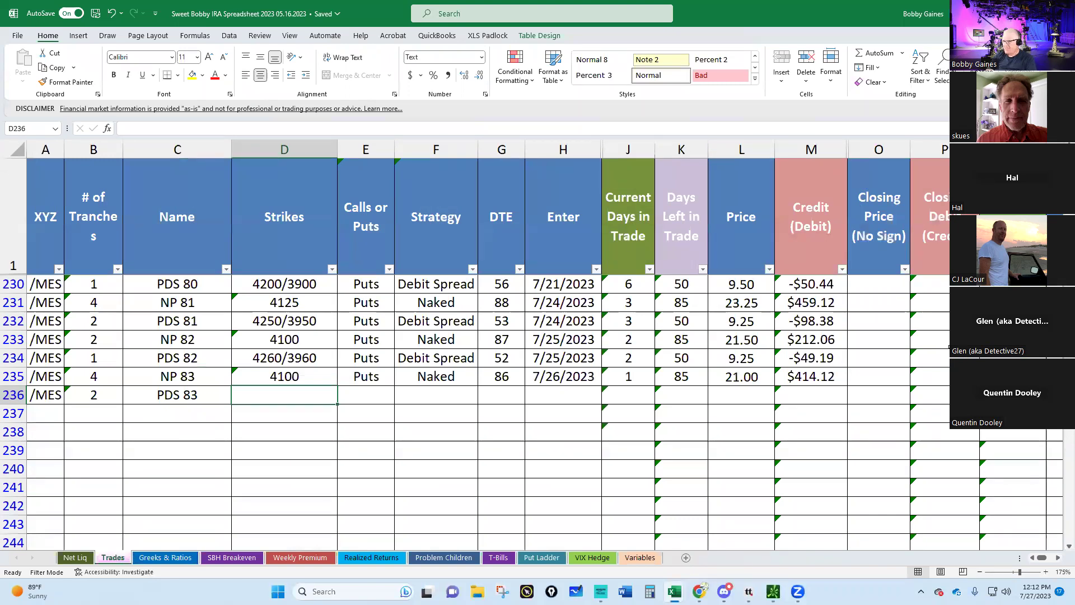
scroll(638, 409, "up", 4)
scroll(638, 408, "up", 6)
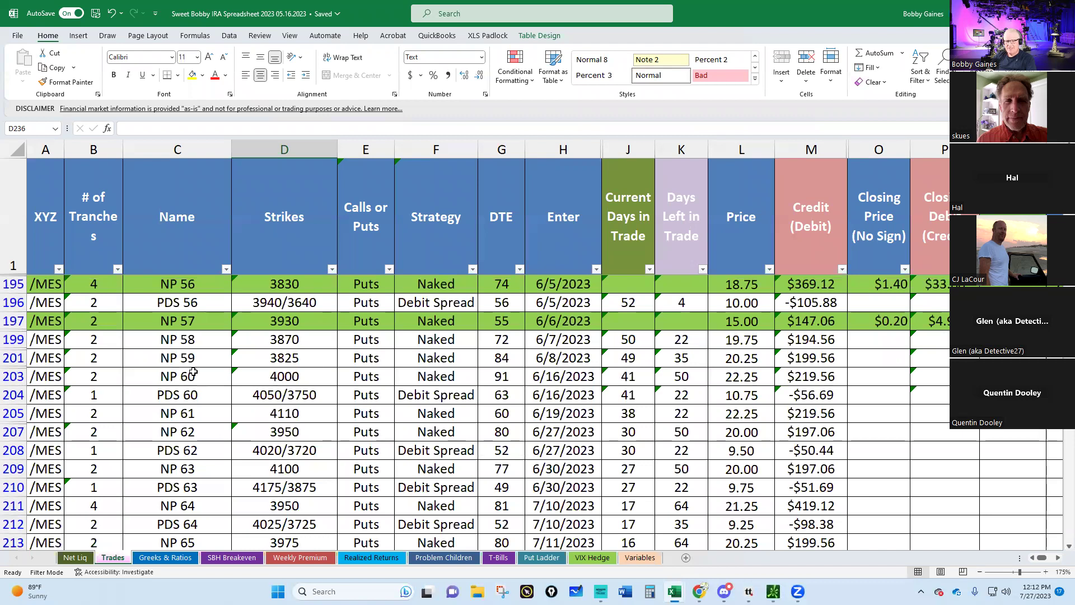
left_click(191, 340)
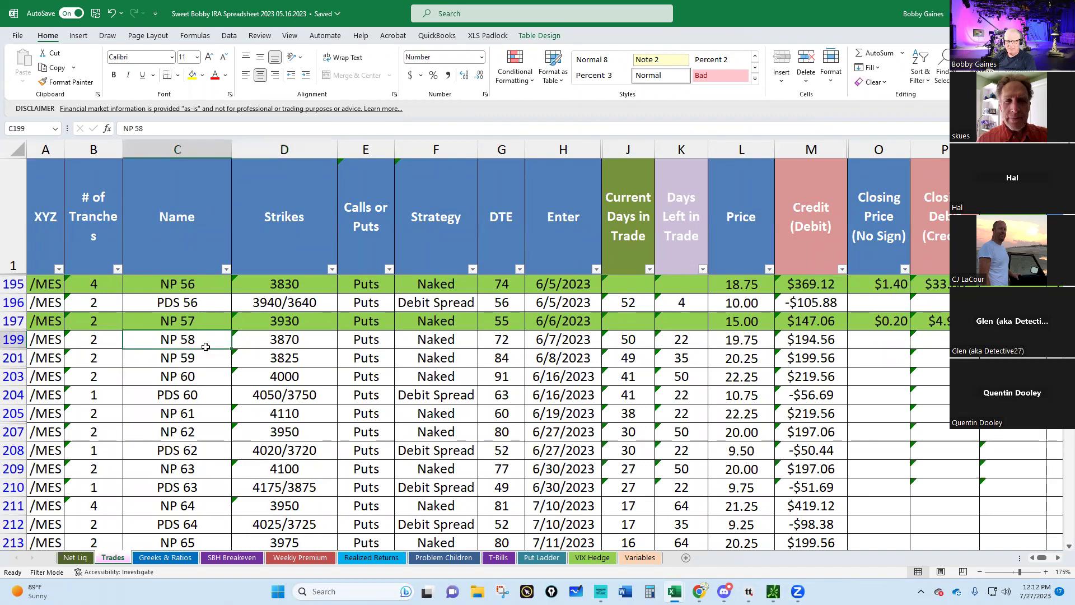
left_click(298, 339)
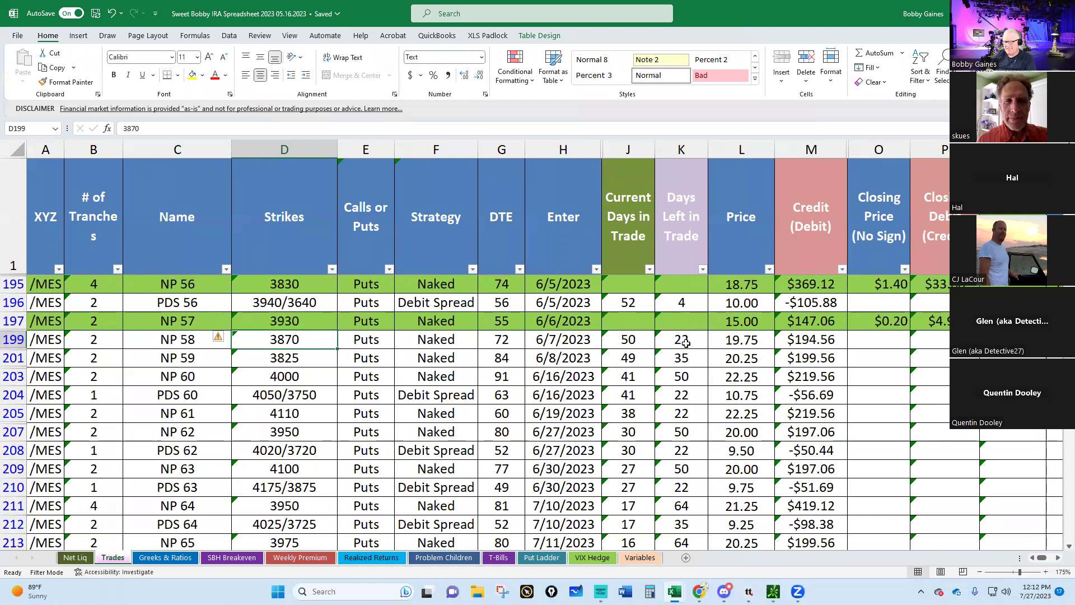
left_click(686, 343)
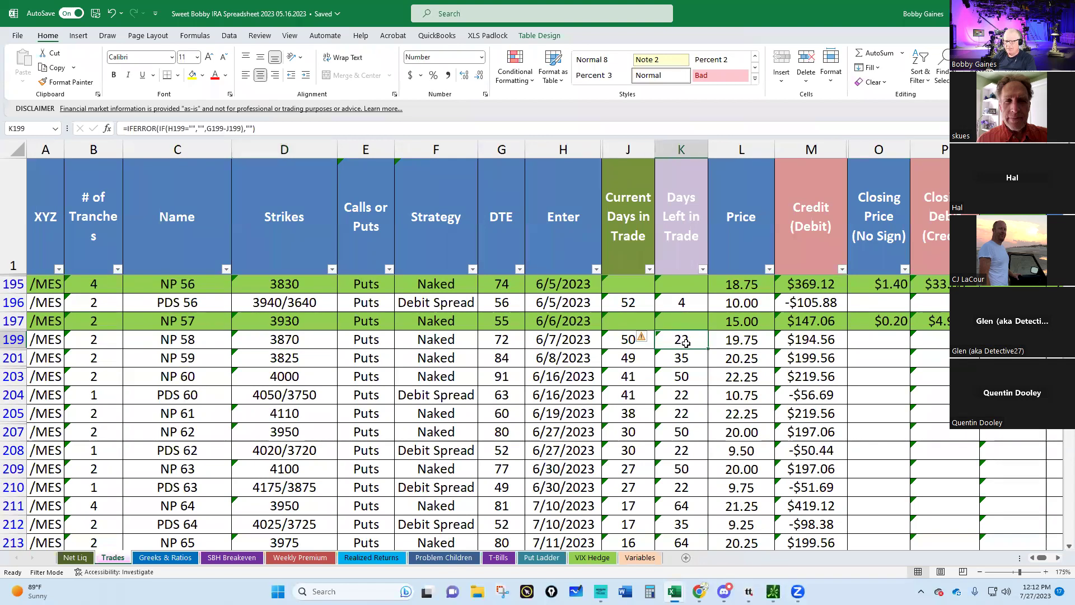
left_click(299, 340)
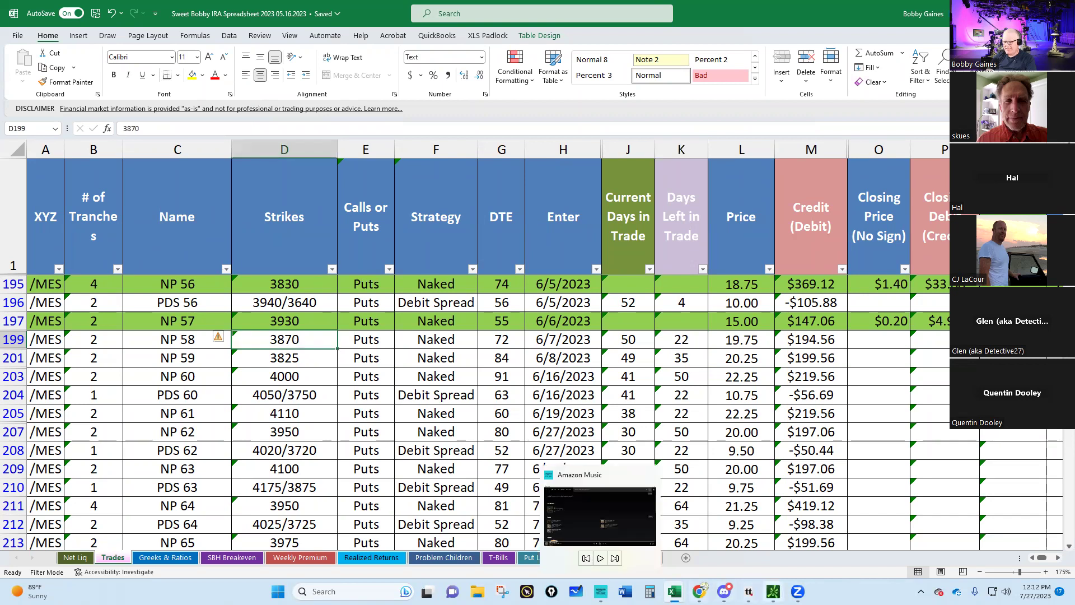
- Switch to thinkorswim and show the position statement by groups, looking over the grouped positions
mouse_move(774, 591)
left_click(712, 539)
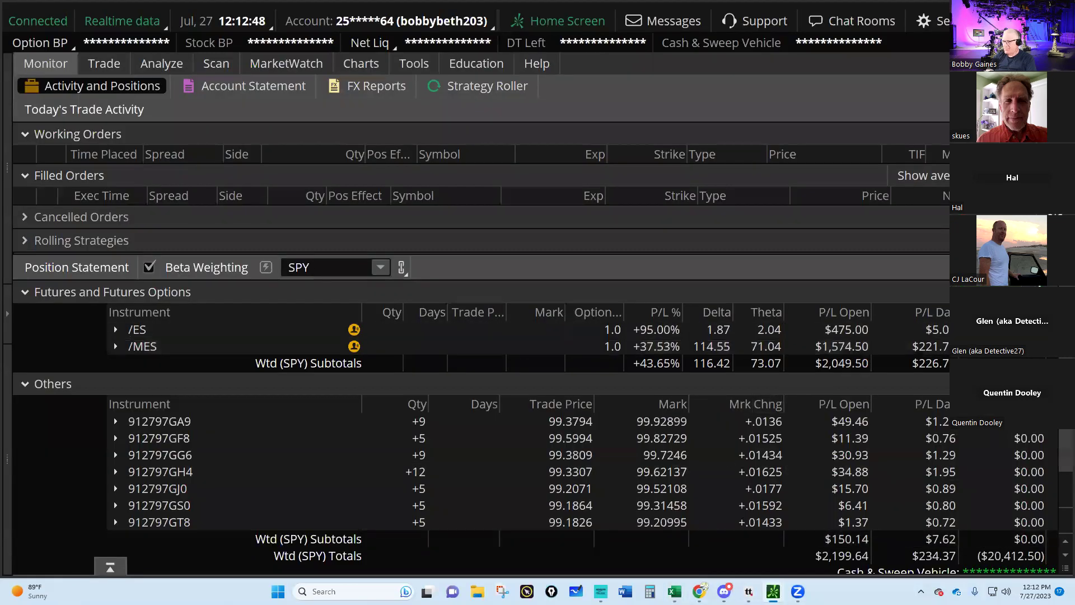
right_click(914, 161)
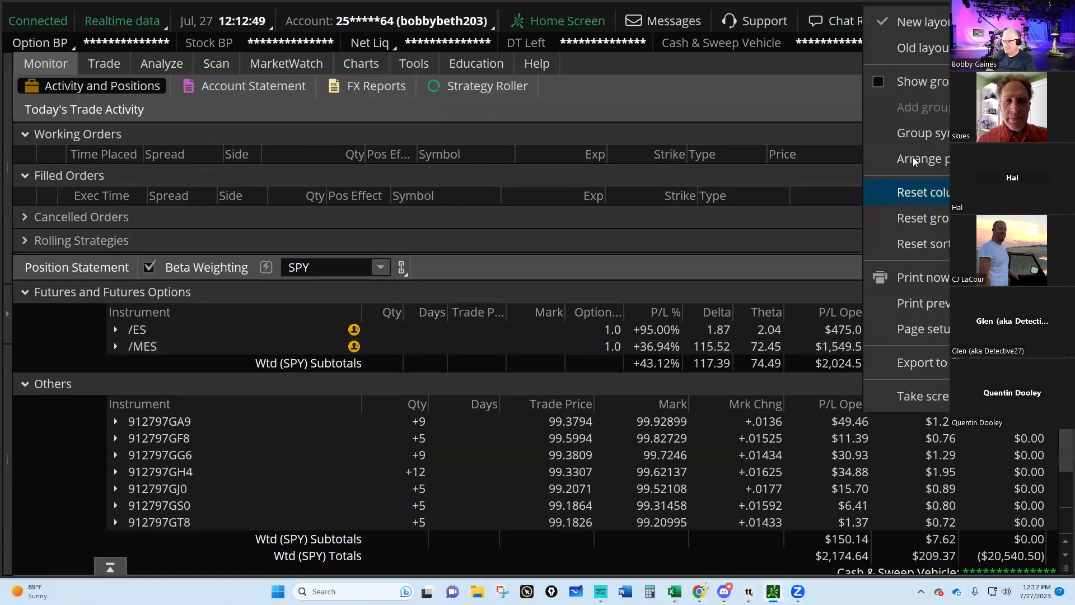
left_click(879, 84)
scroll(218, 415, "down", 5)
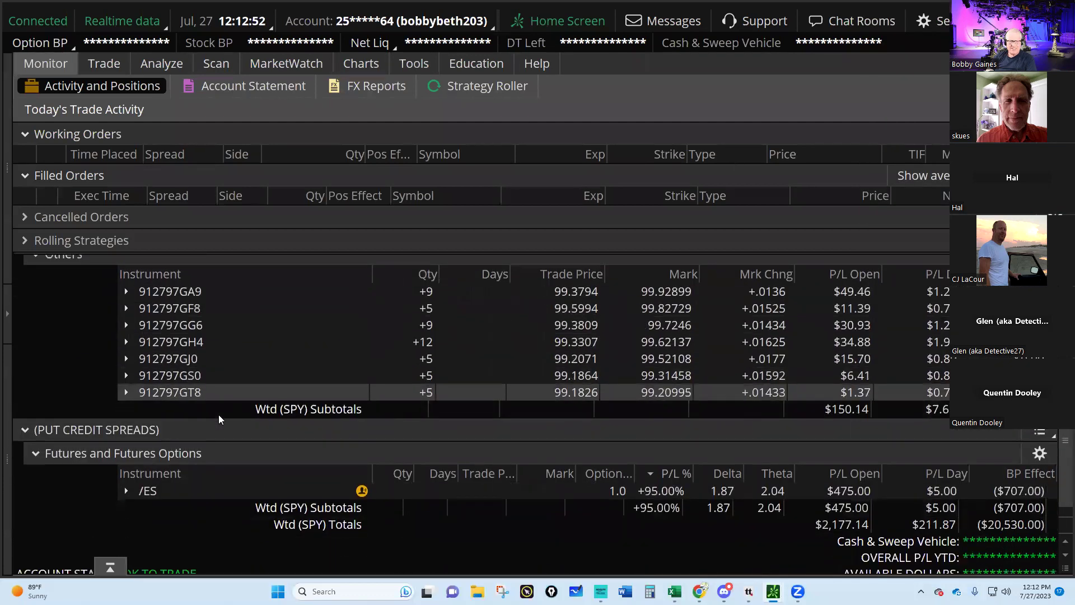
scroll(218, 418, "down", 2)
scroll(219, 419, "up", 7)
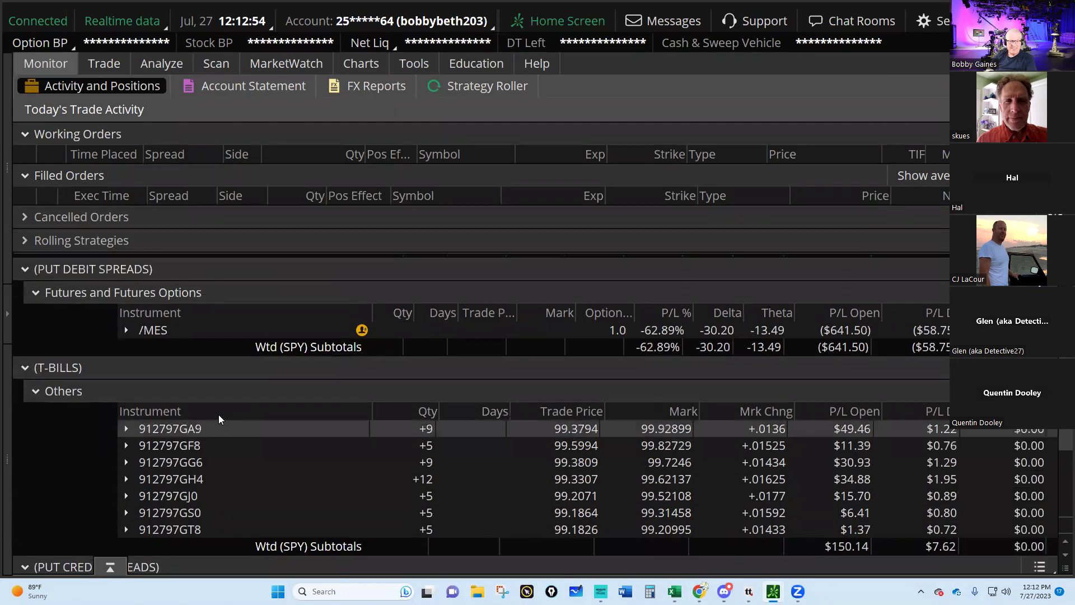
scroll(218, 415, "up", 3)
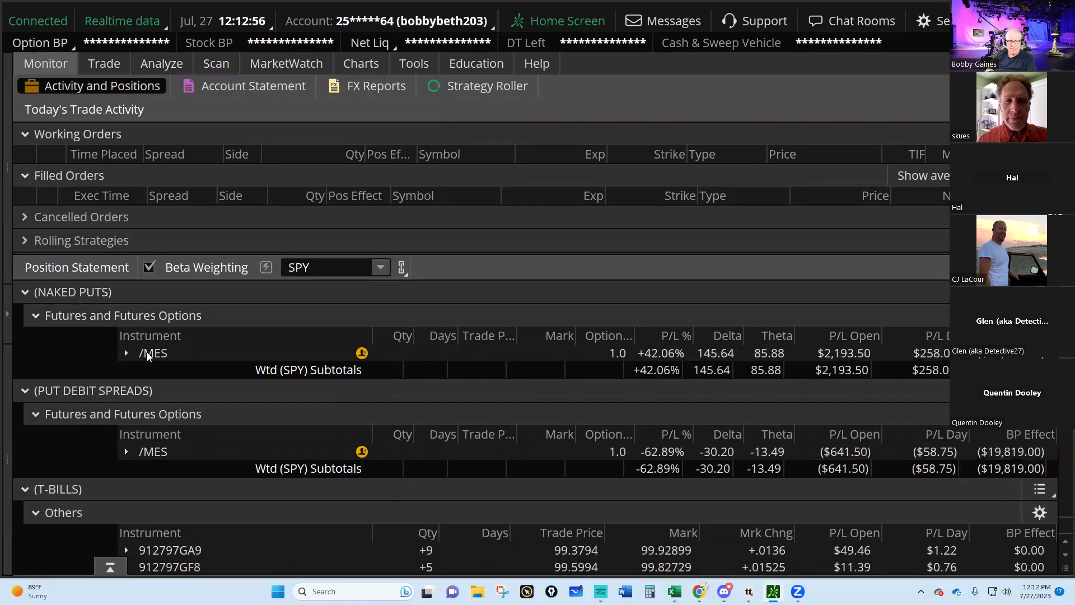
- Expand the /MES naked puts sorted by days and send a closing order buying 2 AUG 23 (Wk3) 3870 puts at 1.15
left_click(149, 356)
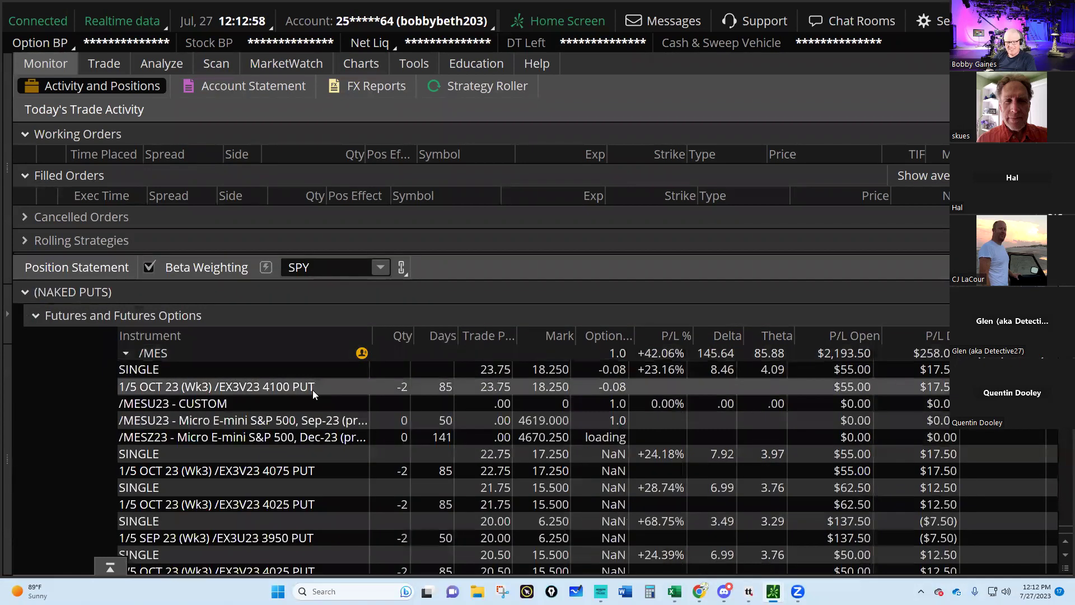
left_click(443, 340)
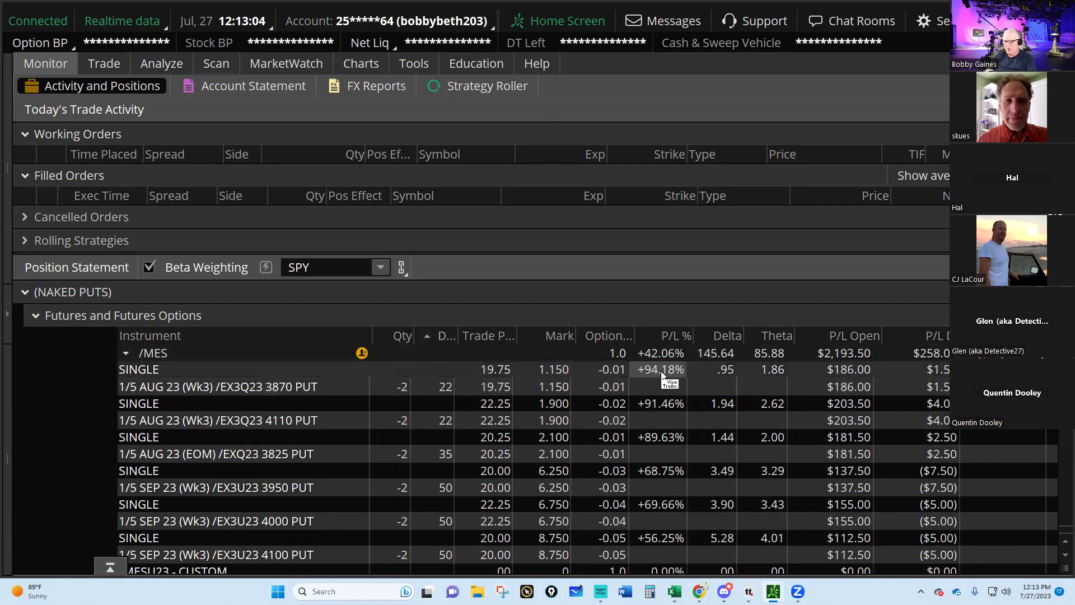
right_click(327, 388)
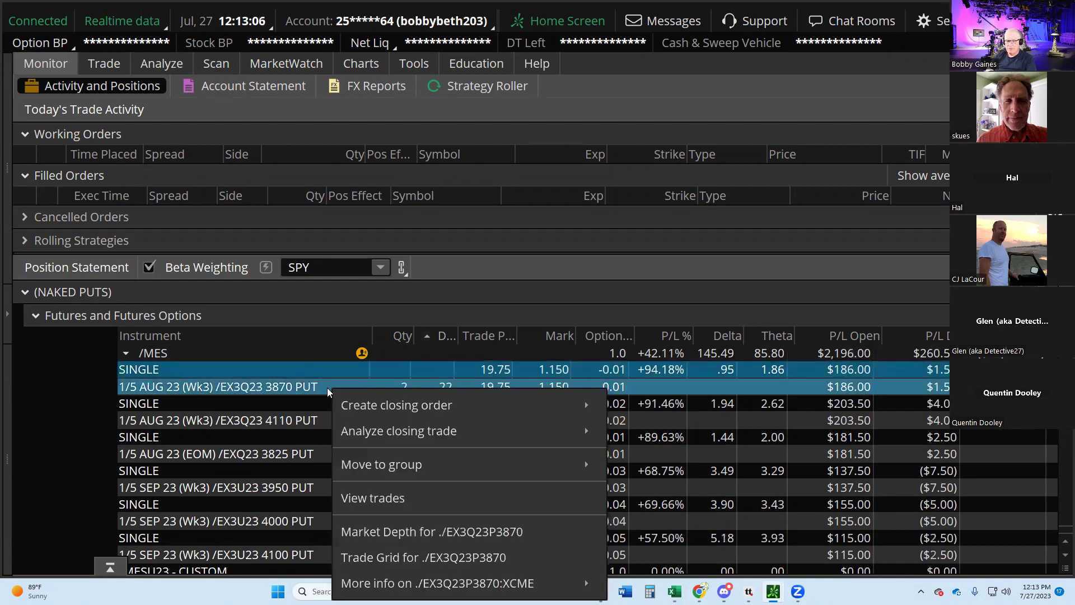
mouse_move(365, 409)
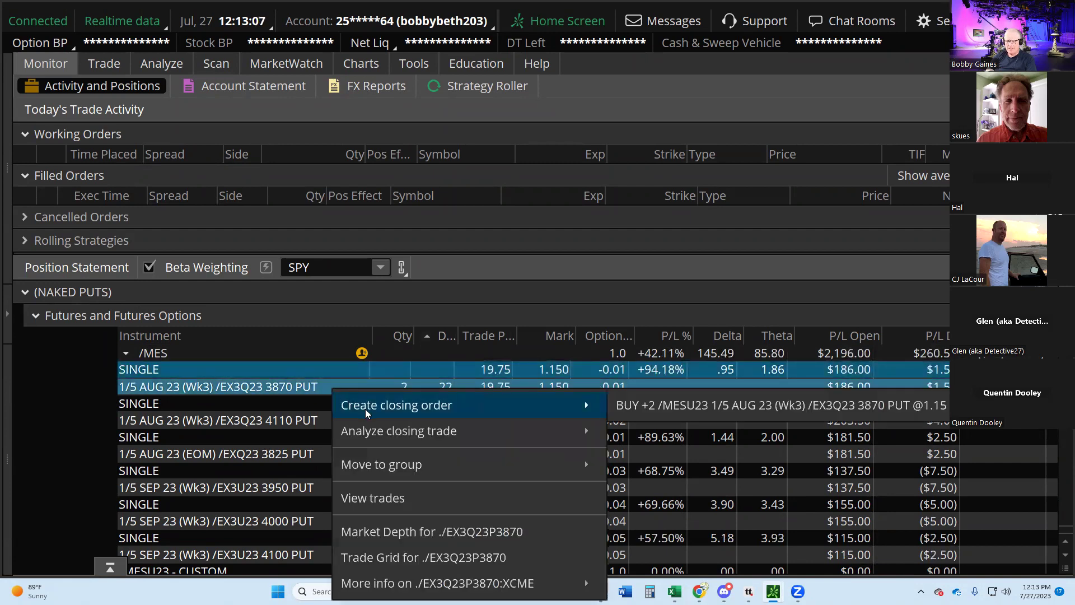
left_click(744, 400)
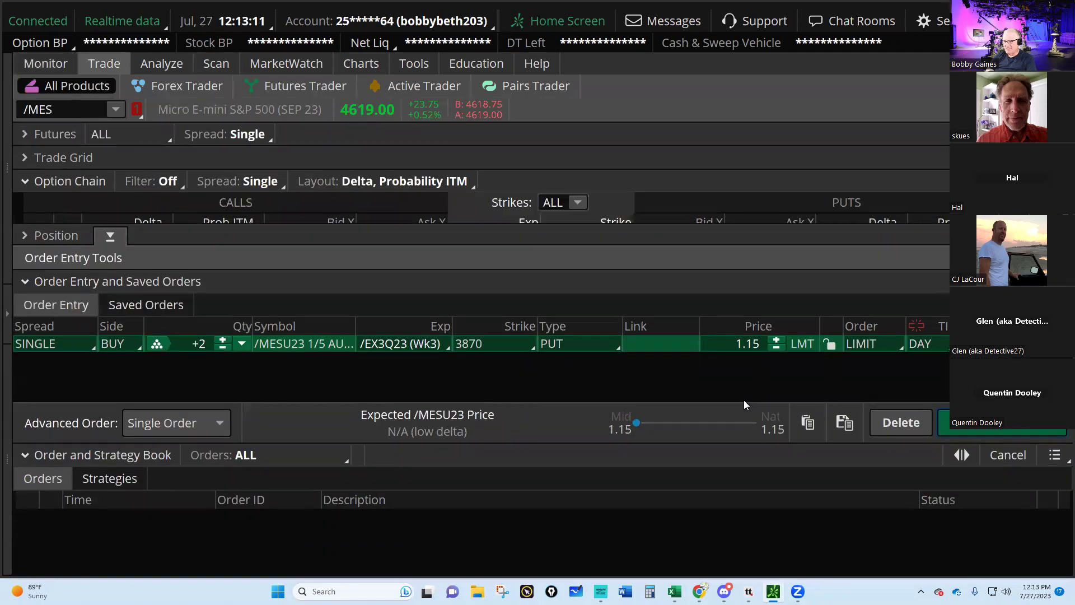
left_click(949, 431)
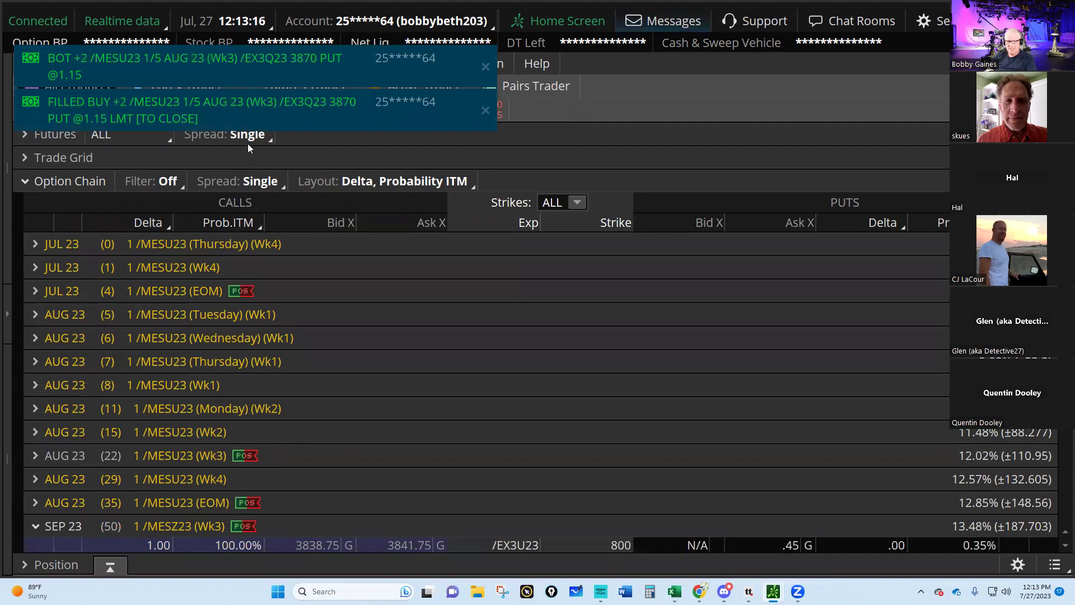
- Switch to the Sweet Bobby IRA spreadsheet and enter a Closing Price of 1.15 for NP 58
mouse_move(674, 592)
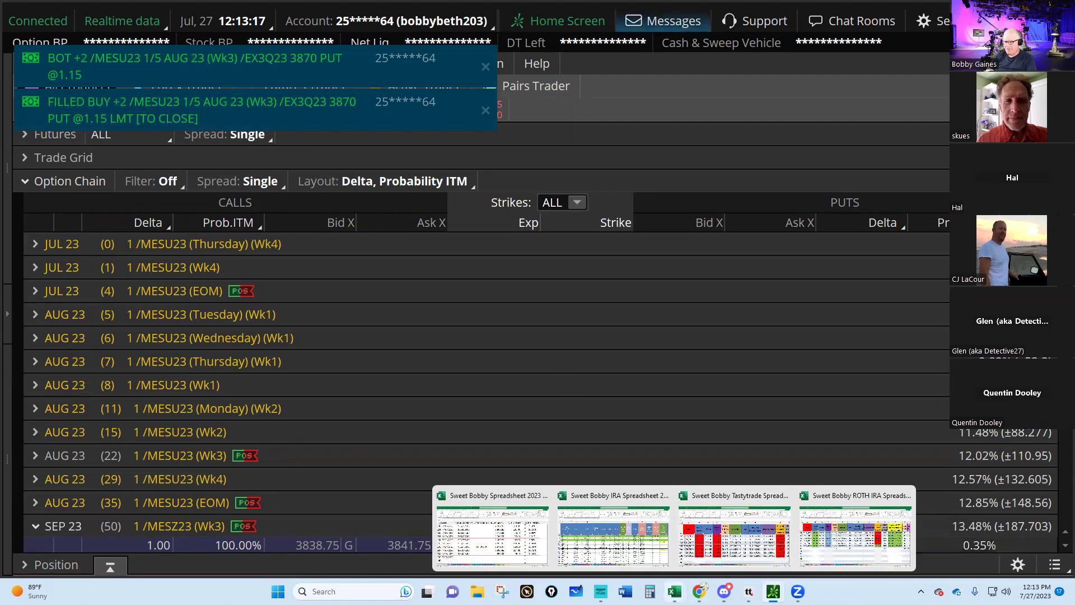
left_click(603, 543)
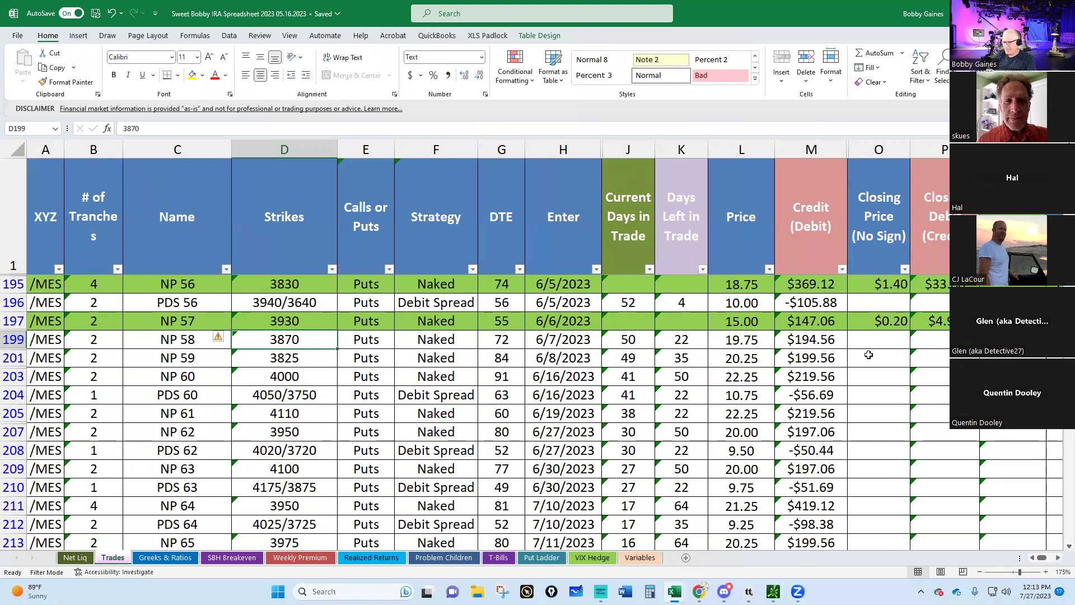
left_click(884, 340)
type("1.15")
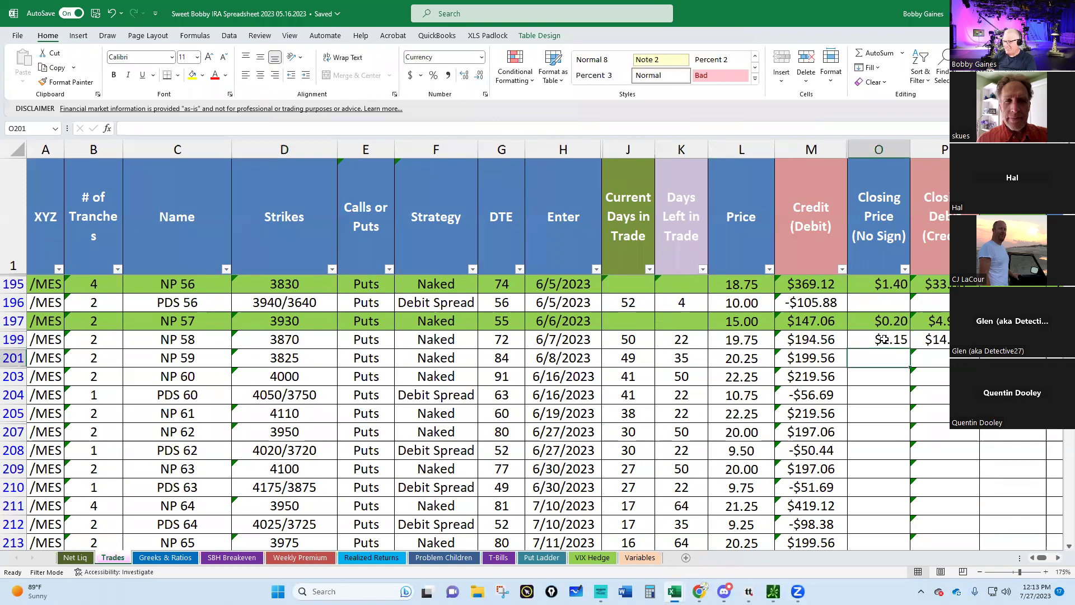
- Enter the Exit date 7/27/23 in the NP 58 row of the Trades sheet
left_click(883, 339)
key("Right")
key("Right")
key("Right")
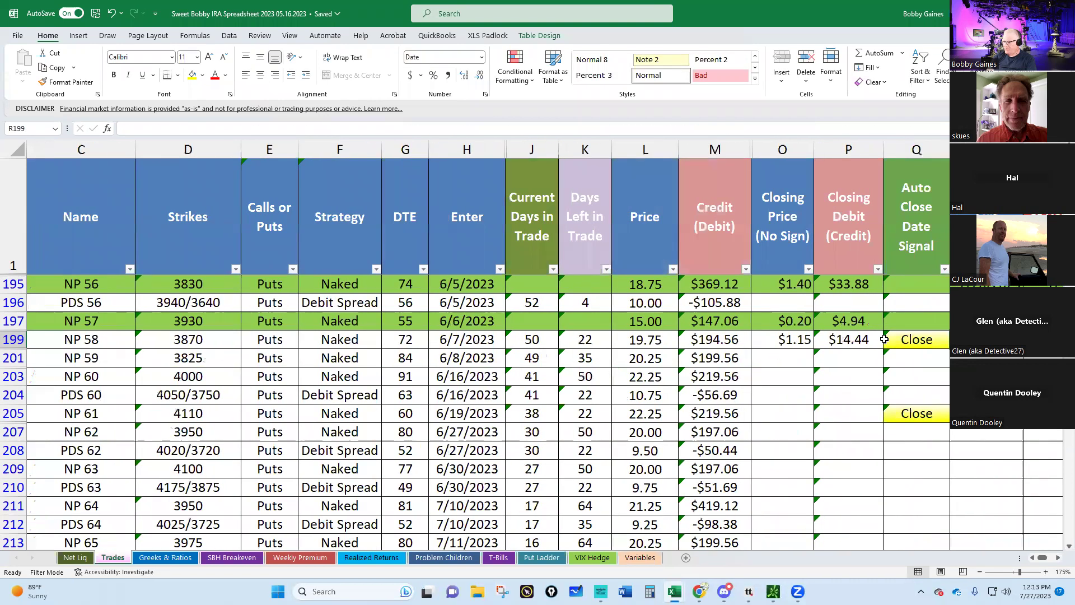
type("7/")
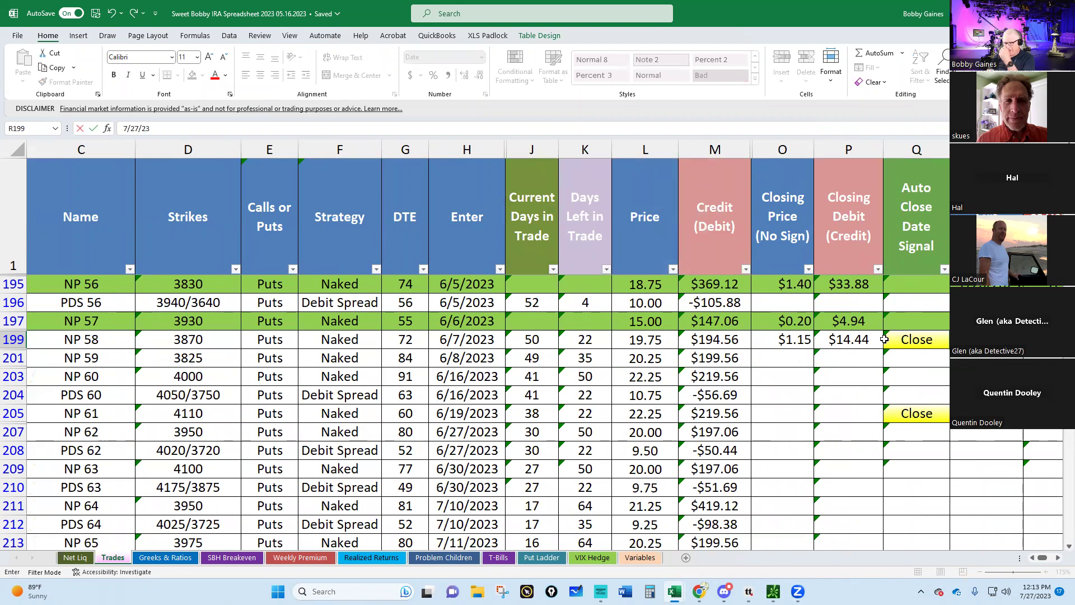
type("27/2023")
key("Return")
- Check the final days in trade, debit and profit figures in the NP 58 row
key("Up")
key("Right")
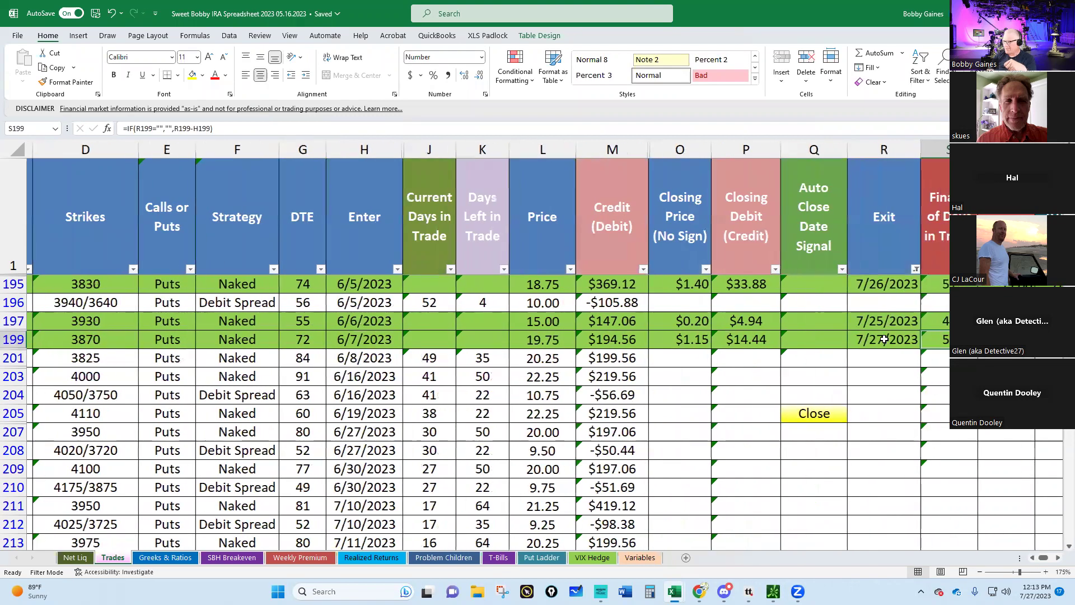
key("Right")
key("Right")
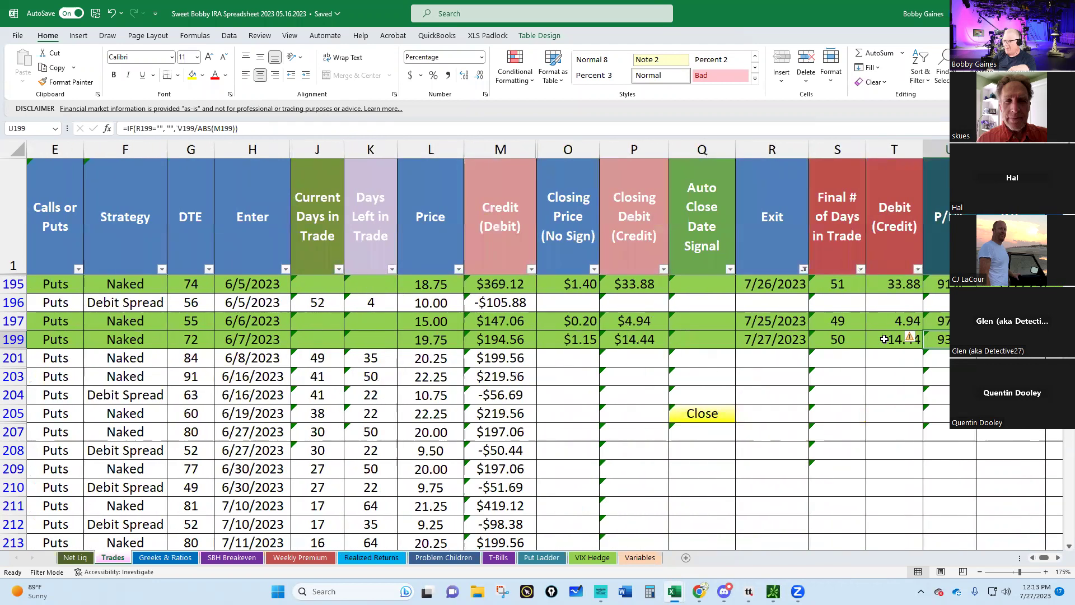
key("Right")
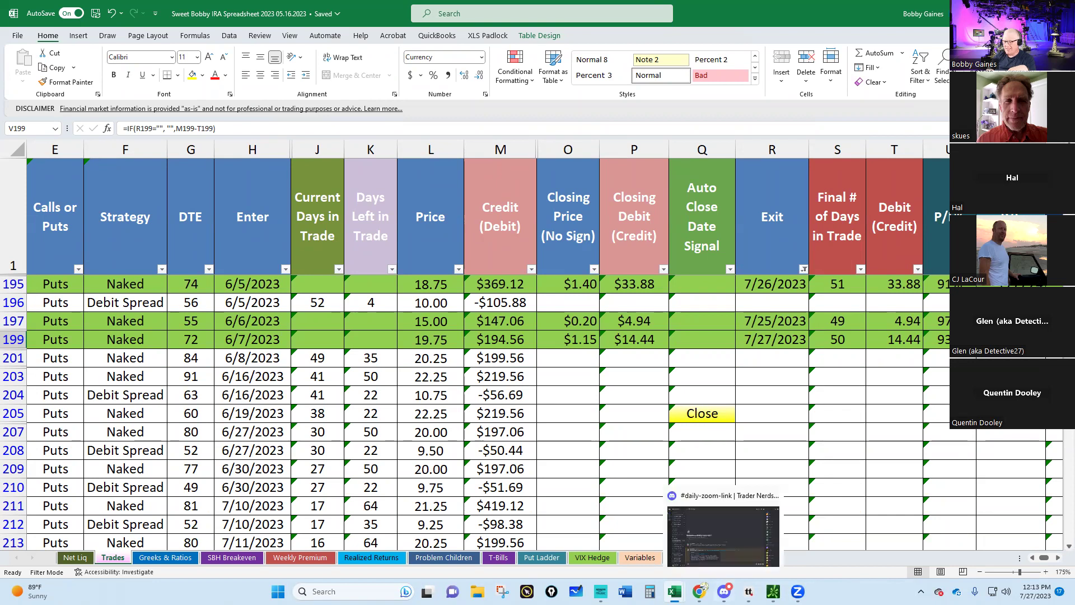
- Switch to thinkorswim and create a /MES order to buy one SEP 23 (Wk3) 4290 put
mouse_move(774, 591)
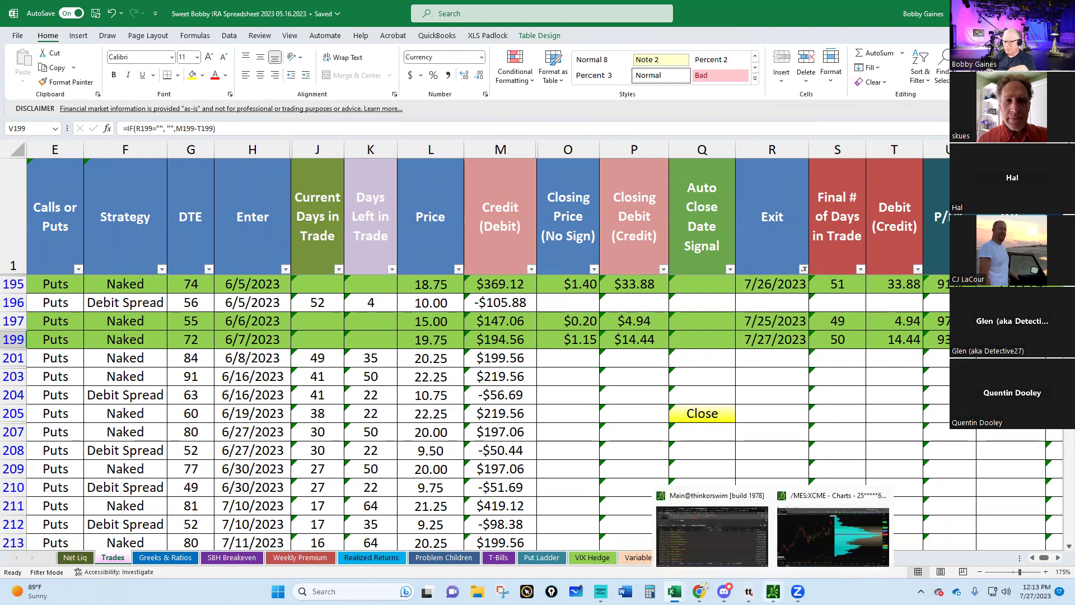
left_click(727, 542)
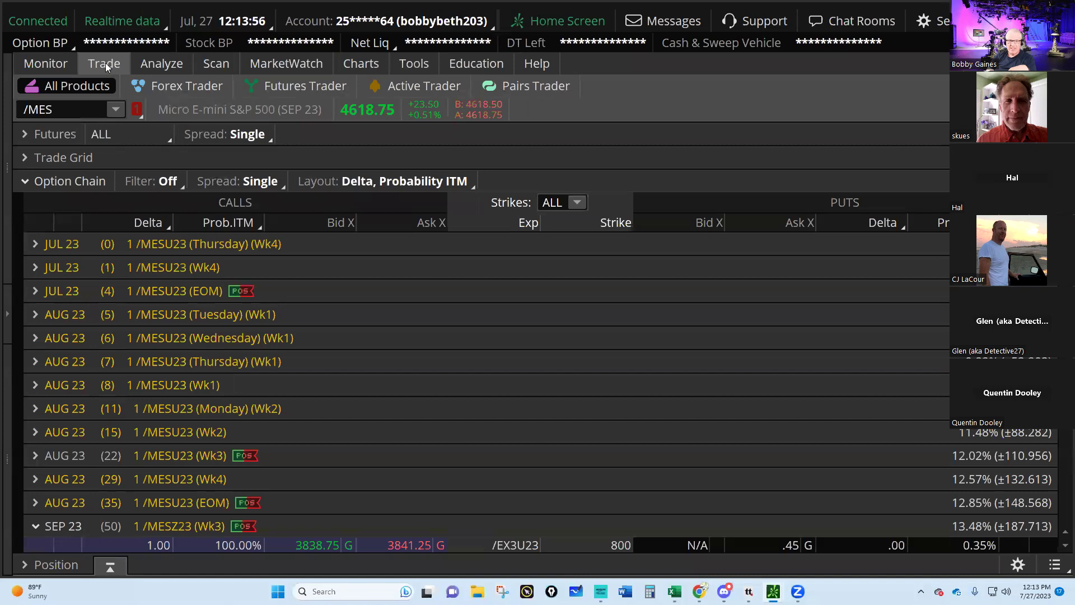
scroll(149, 327, "down", 5)
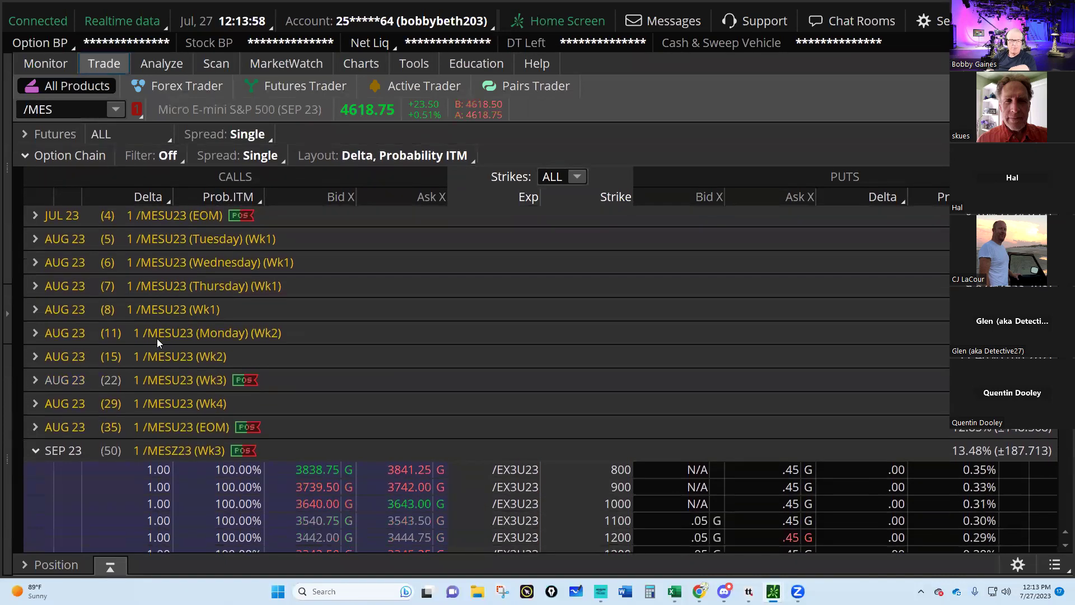
scroll(792, 473, "down", 7)
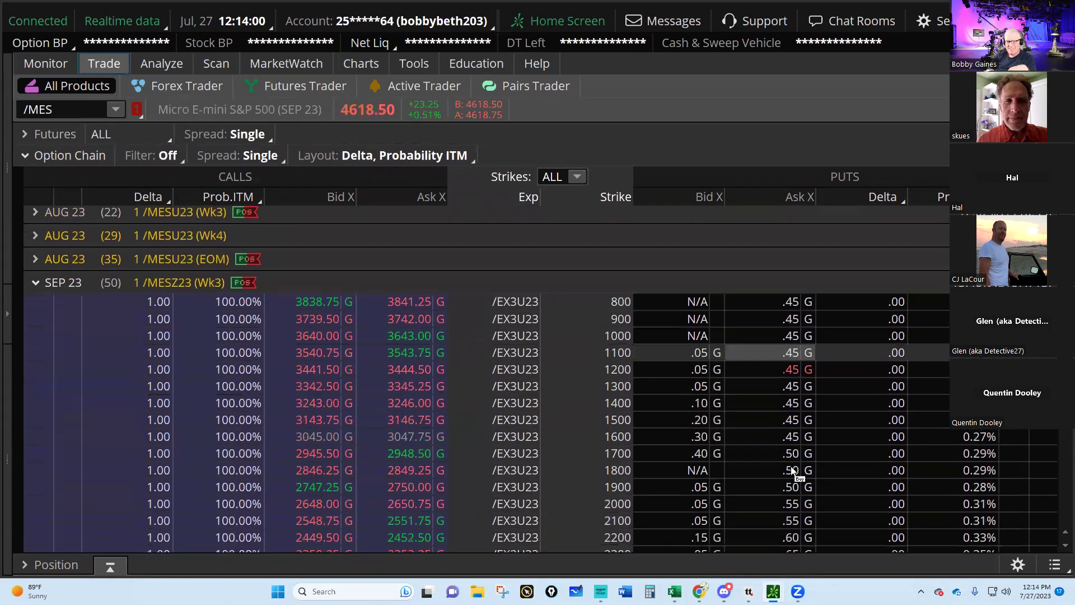
scroll(792, 472, "down", 7)
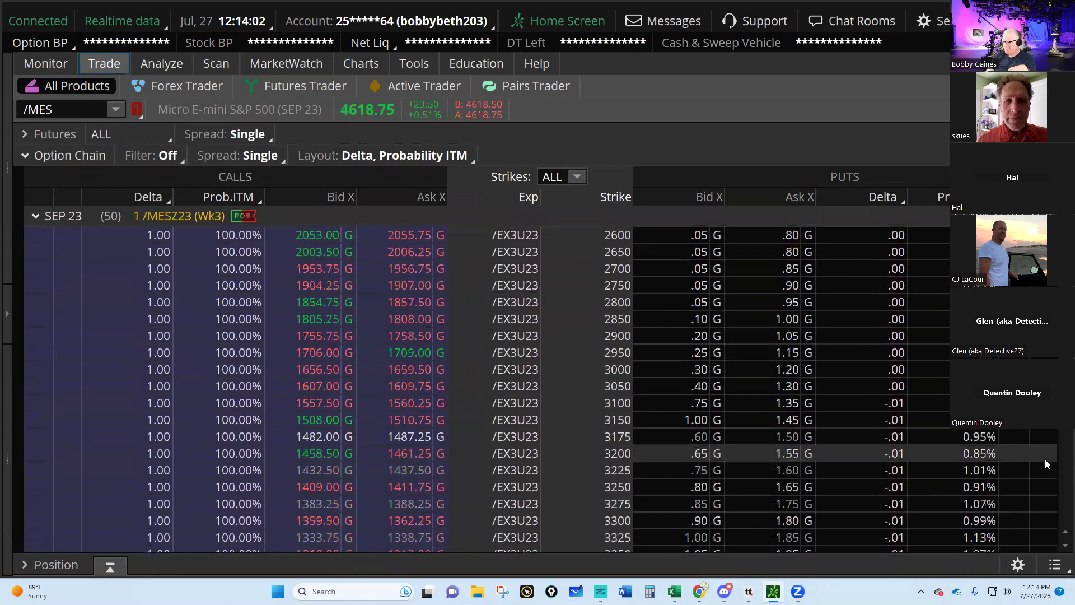
scroll(986, 510, "down", 8)
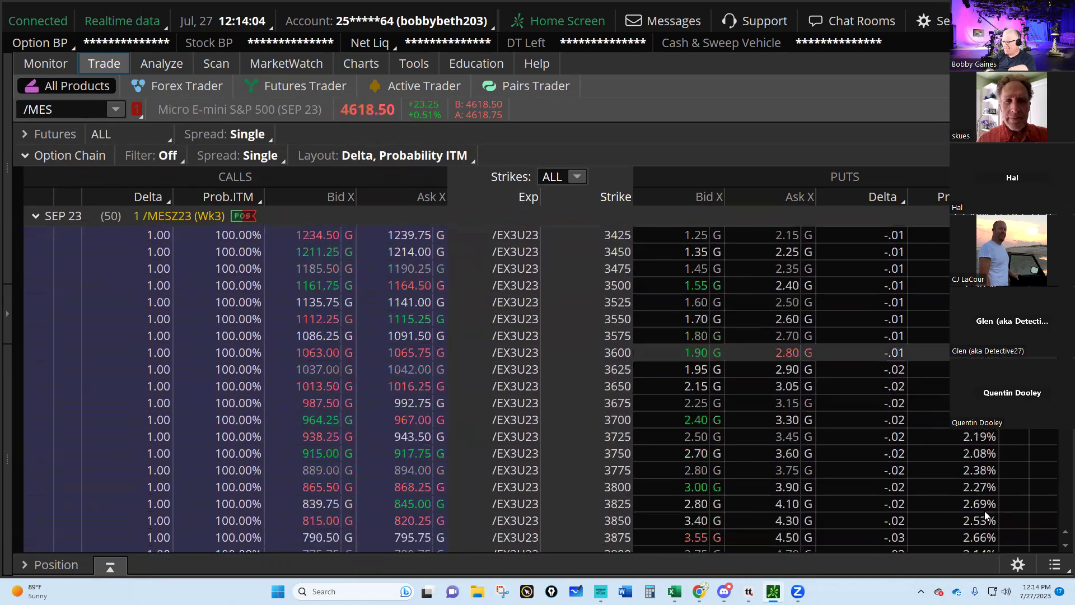
scroll(986, 519, "down", 8)
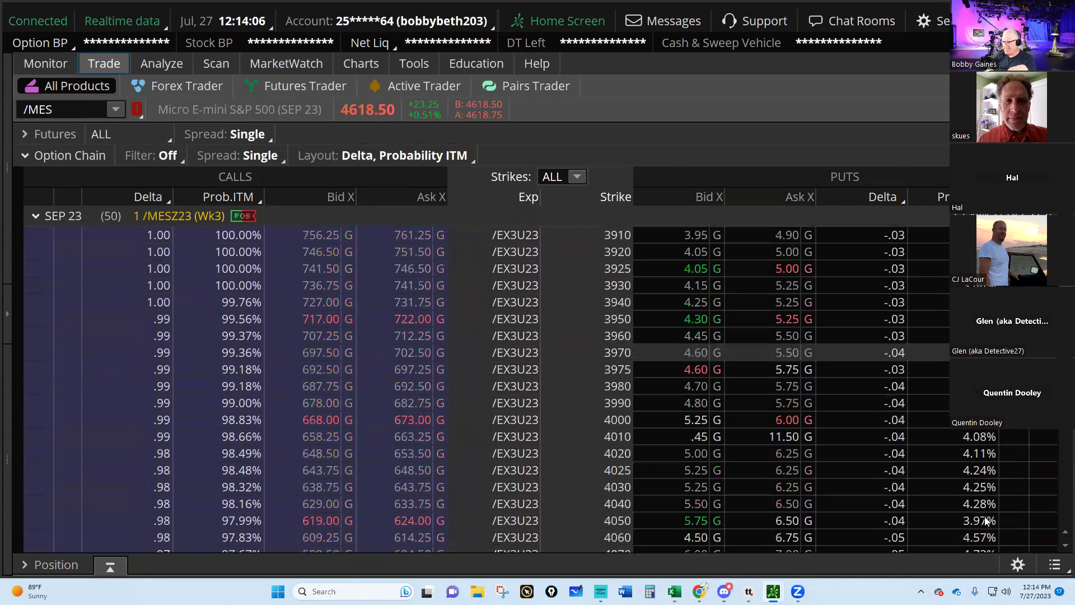
scroll(984, 520, "down", 5)
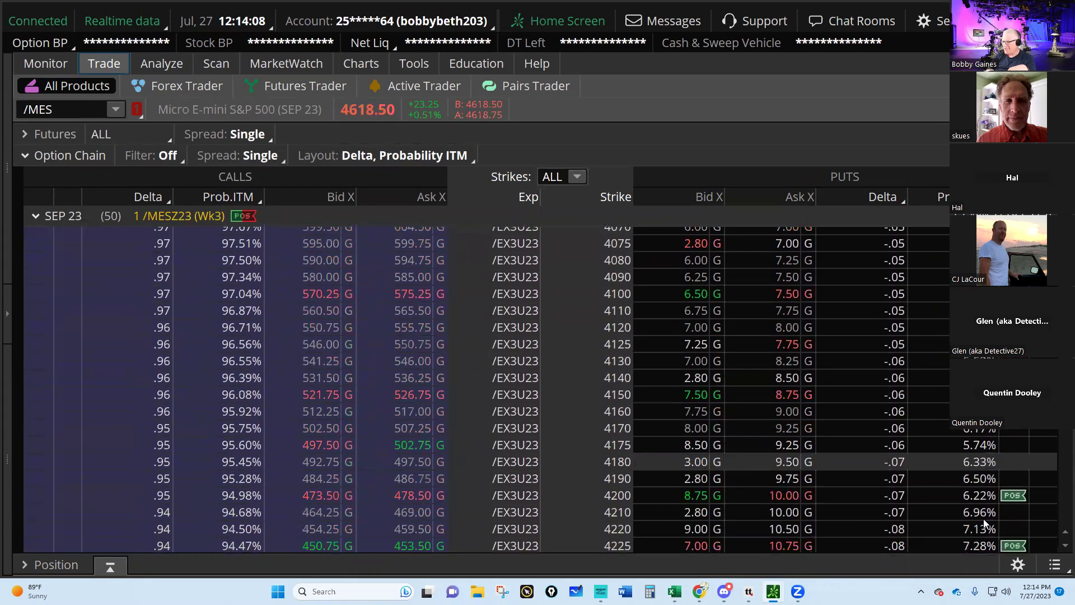
scroll(984, 519, "down", 5)
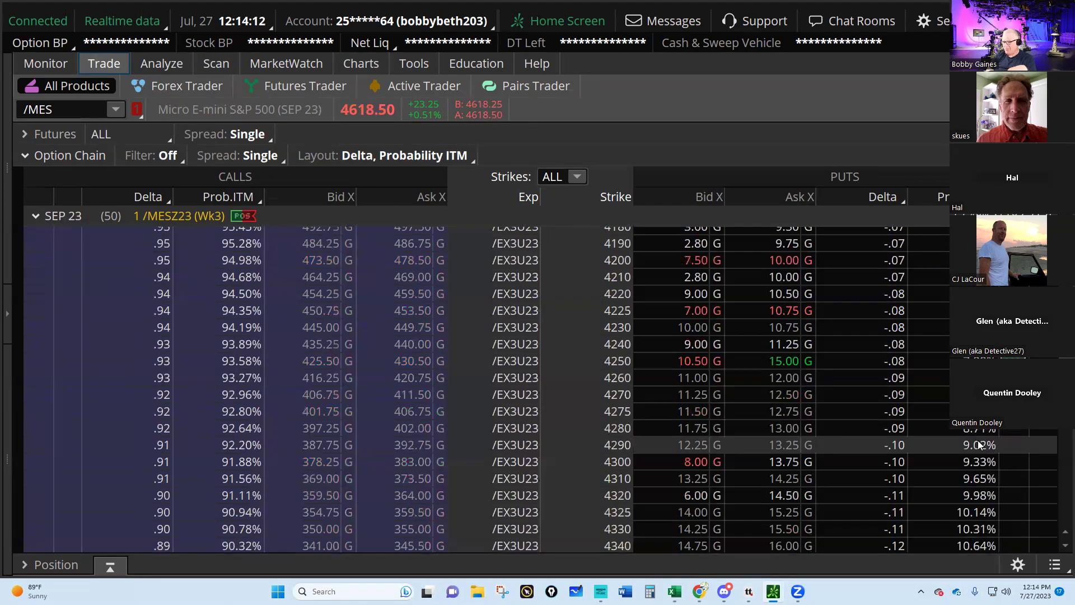
left_click(783, 446)
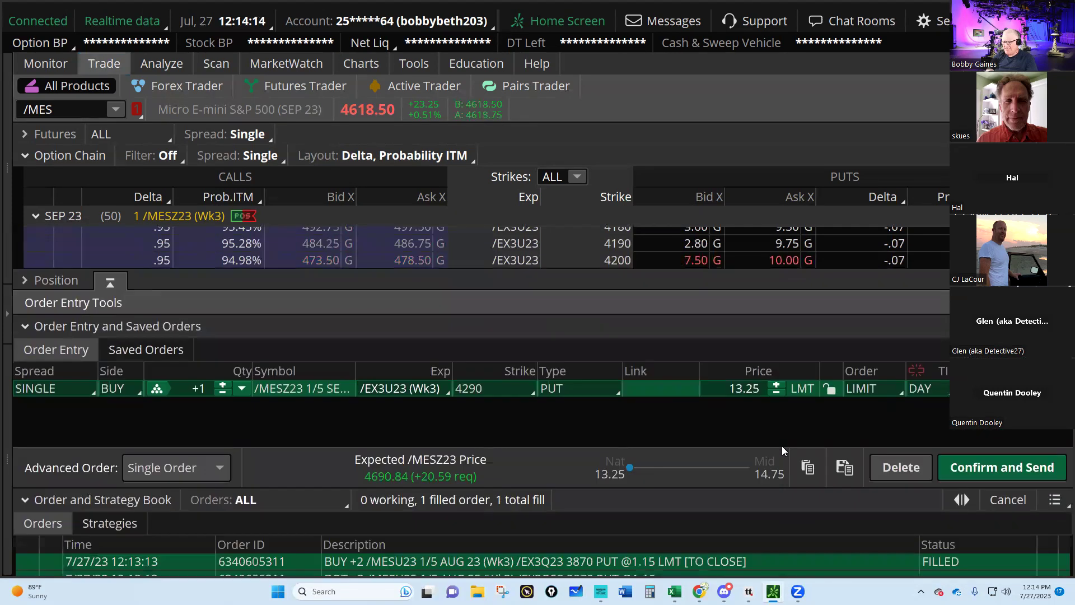
- Add a short SEP 23 (Wk3) 3990 put to the order, forming a 4290/3990 vertical put debit spread
left_click(110, 236)
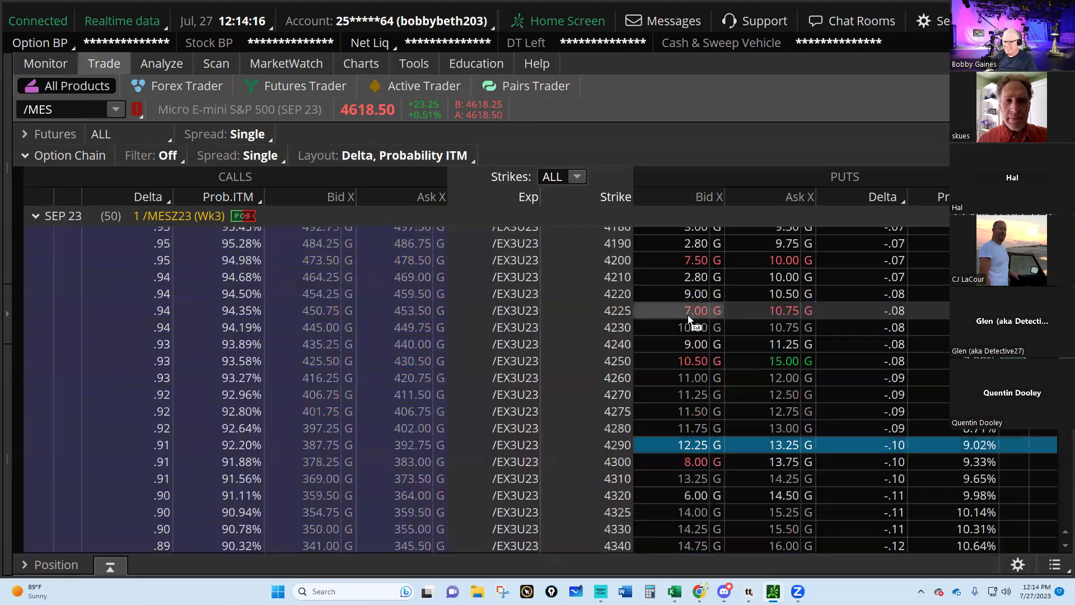
scroll(703, 343, "up", 6)
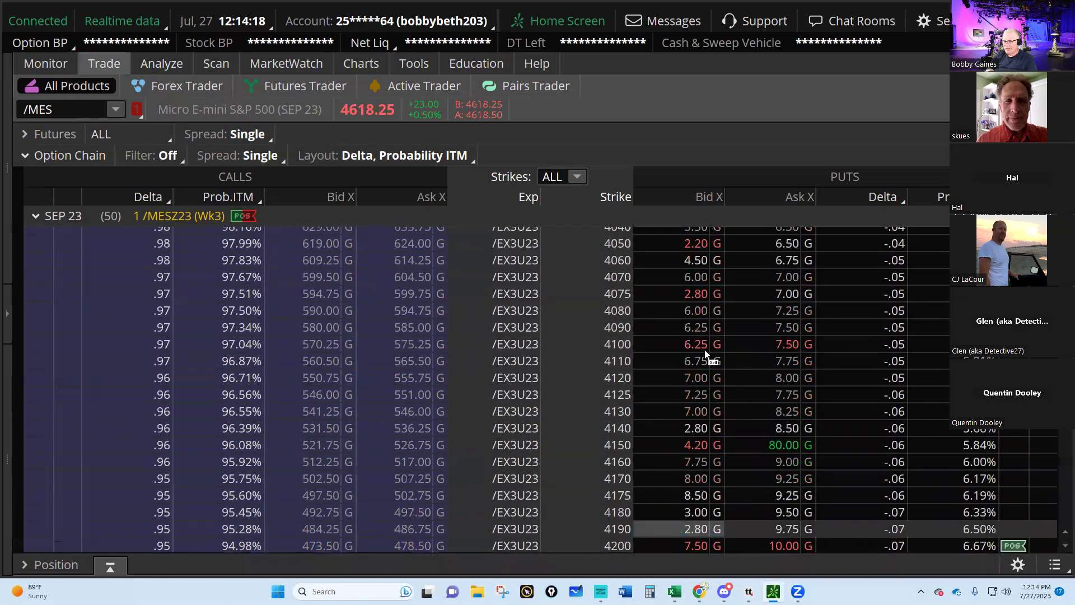
scroll(706, 353, "up", 1)
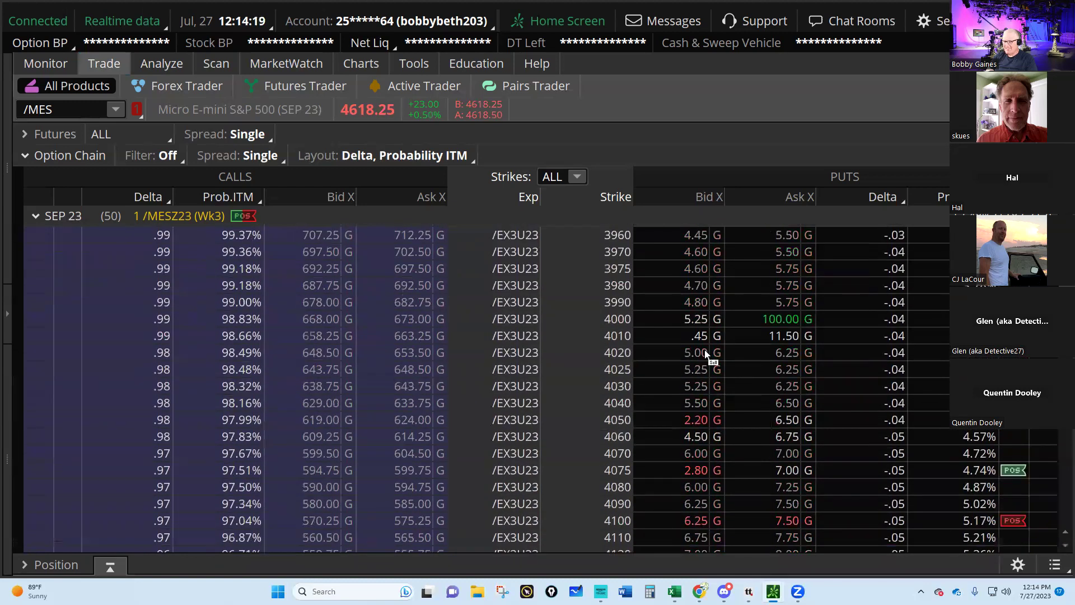
left_click(700, 308)
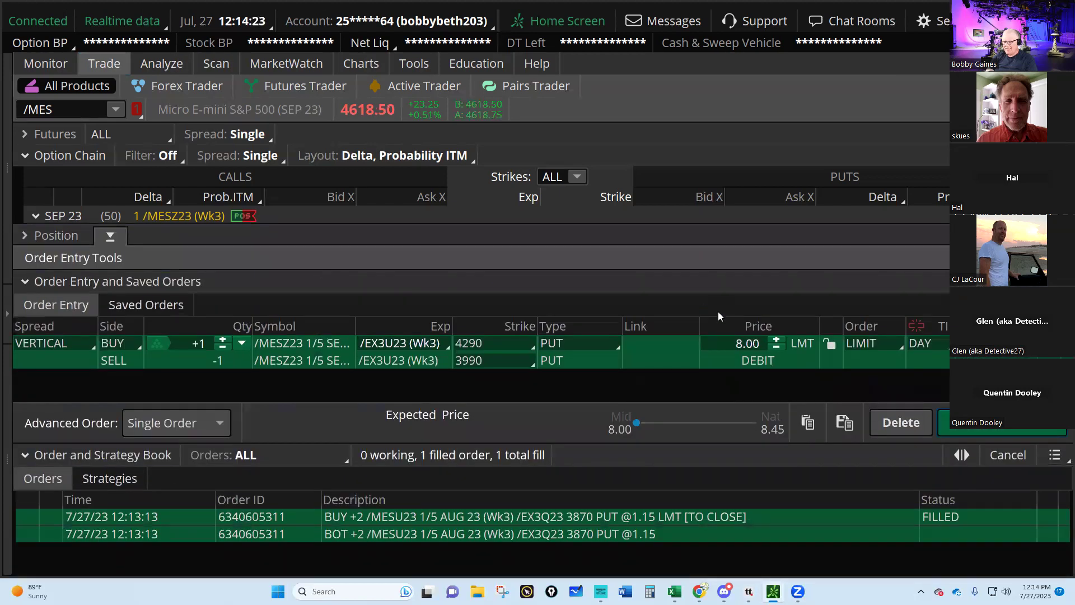
- Set the 4290/3990 put vertical's debit limit price to 8.50 and send the order
left_click(776, 339)
left_click(776, 340)
left_click(776, 339)
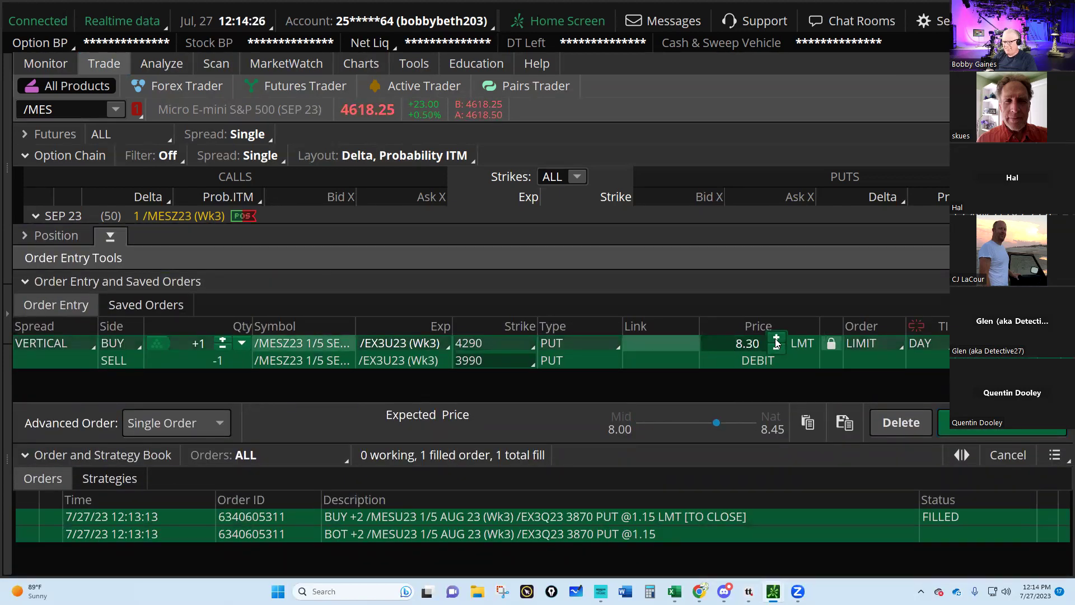
left_click(776, 339)
left_click(776, 339)
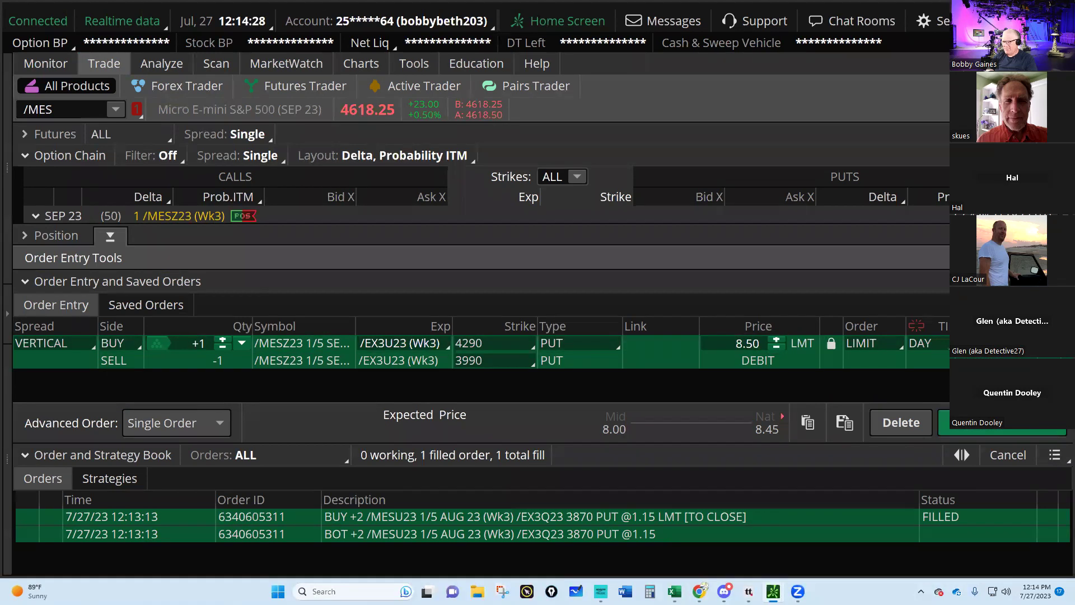
left_click(1003, 423)
left_click(914, 408)
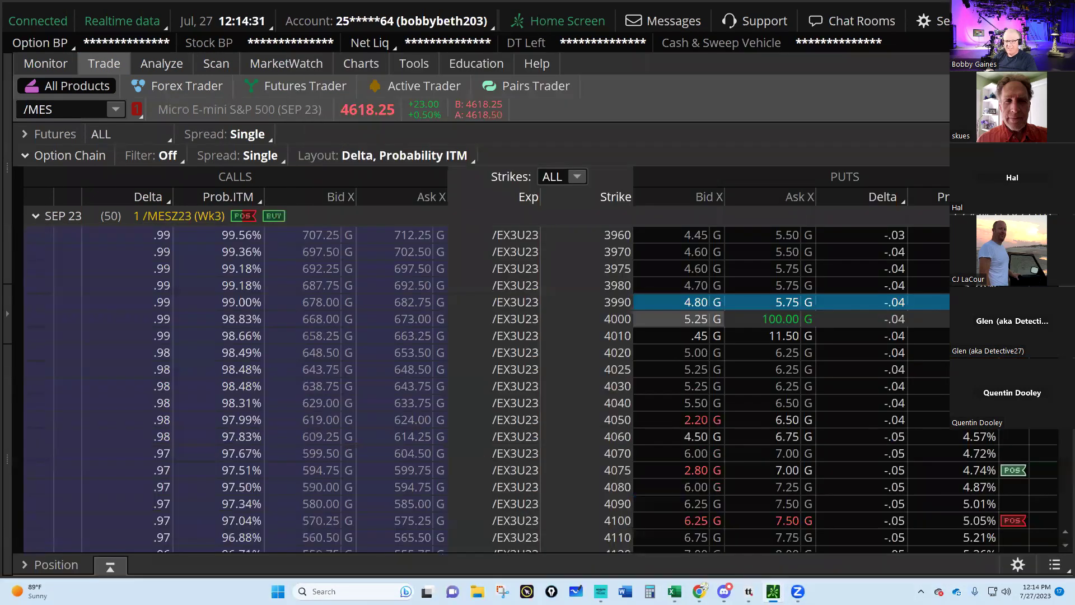
- Replace the working 4290/3990 put vertical order with one at an 8.75 debit limit and send it
left_click(39, 60)
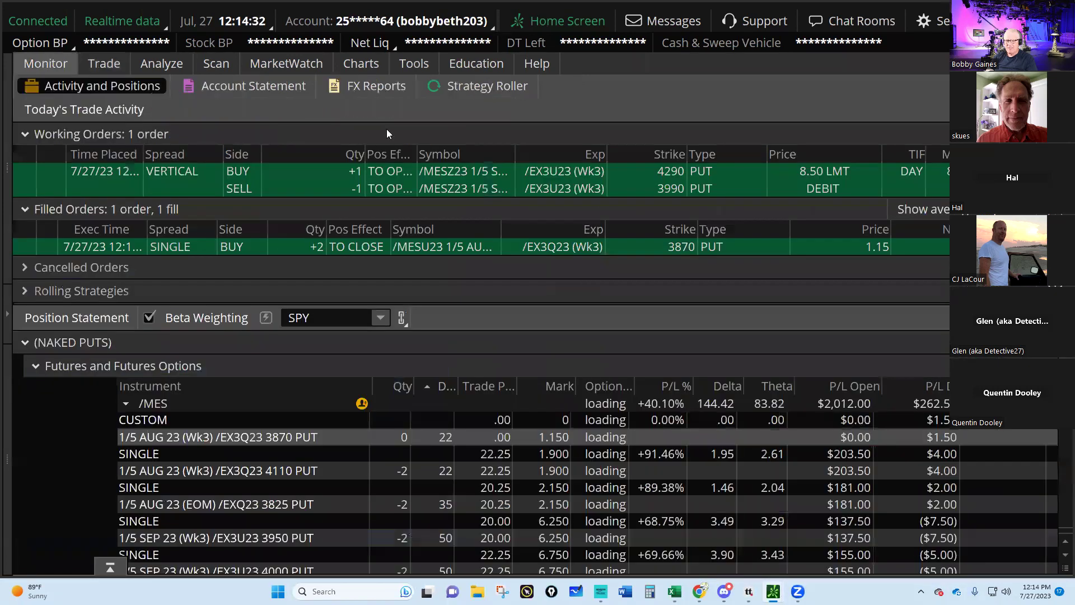
right_click(642, 169)
left_click(674, 216)
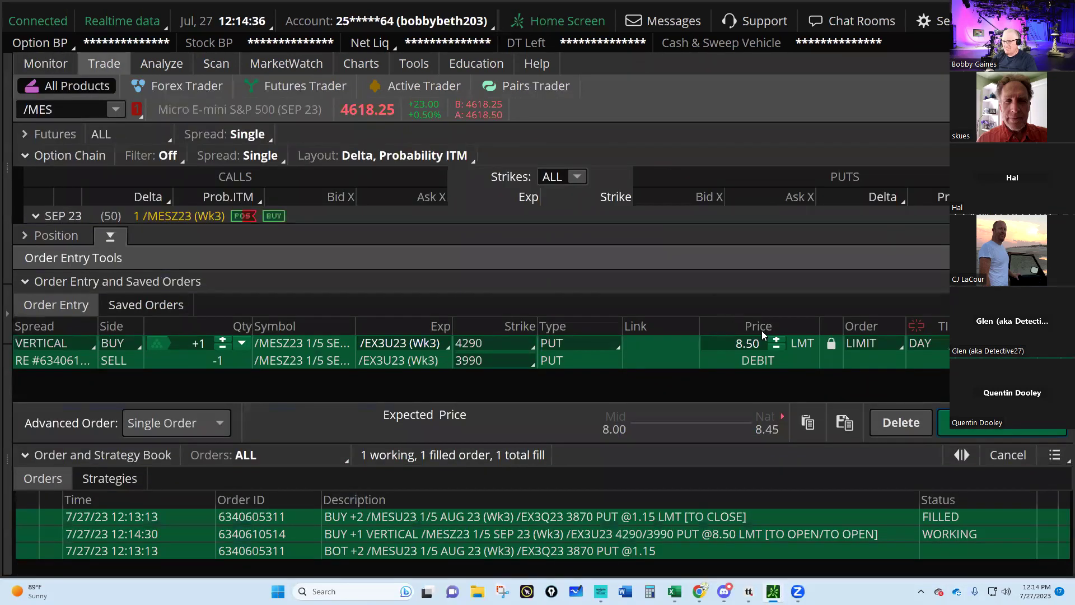
left_click(777, 339)
left_click(777, 340)
left_click(776, 340)
left_click(776, 339)
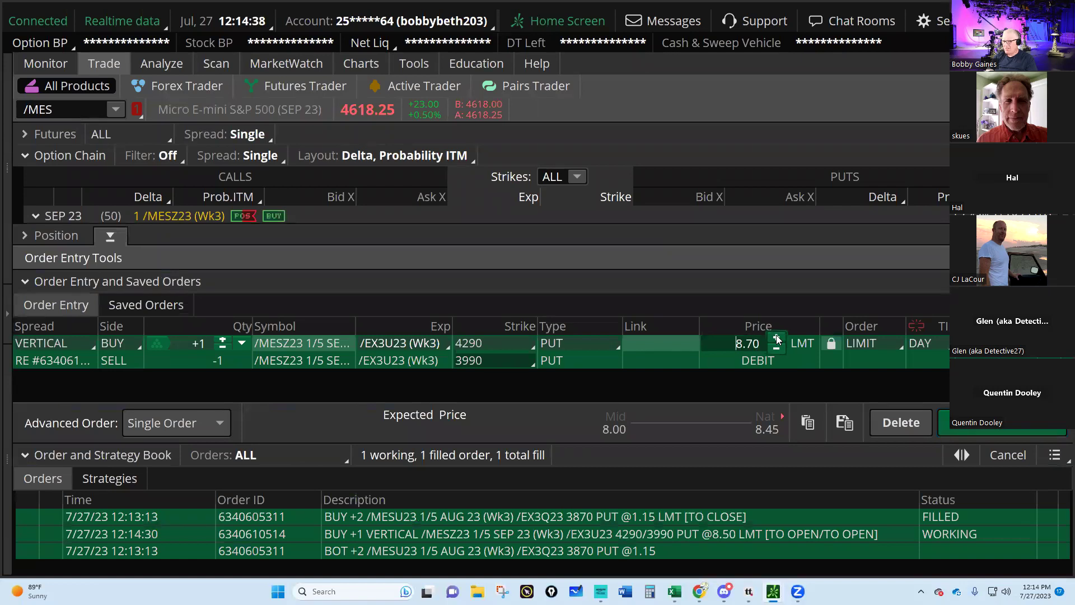
left_click(776, 340)
left_click(997, 430)
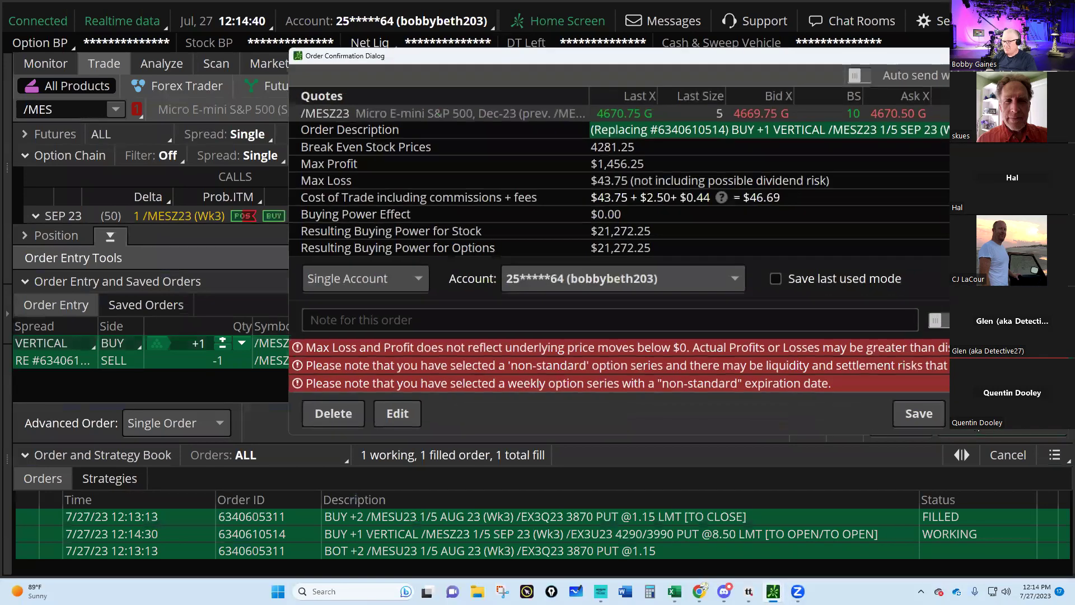
left_click(982, 418)
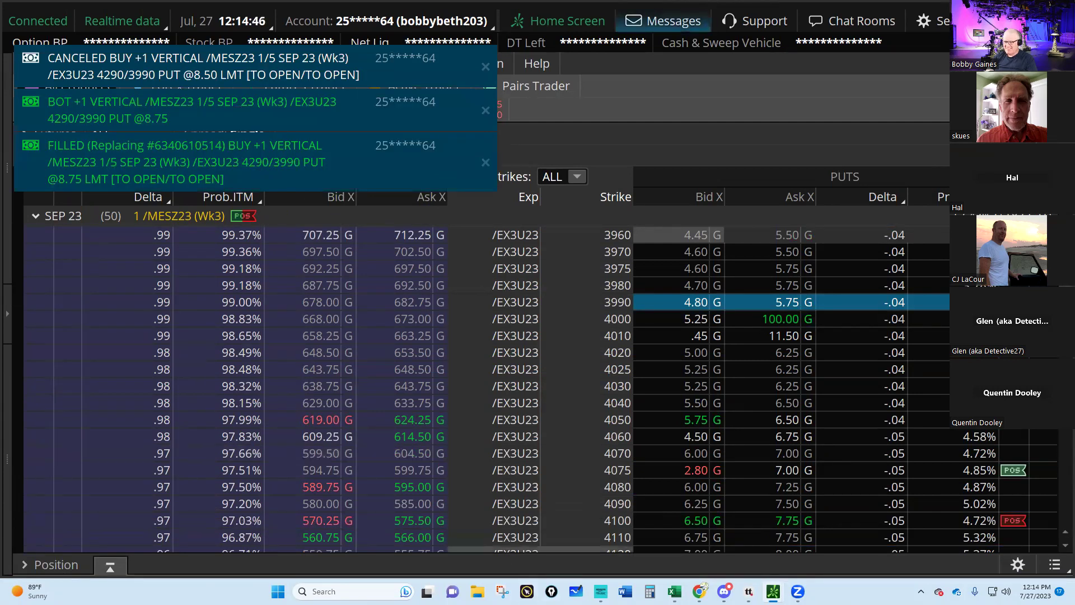
- Switch to the Sweet Bobby IRA spreadsheet and choose /MES as the symbol in the first empty row below PDS 83
mouse_move(675, 592)
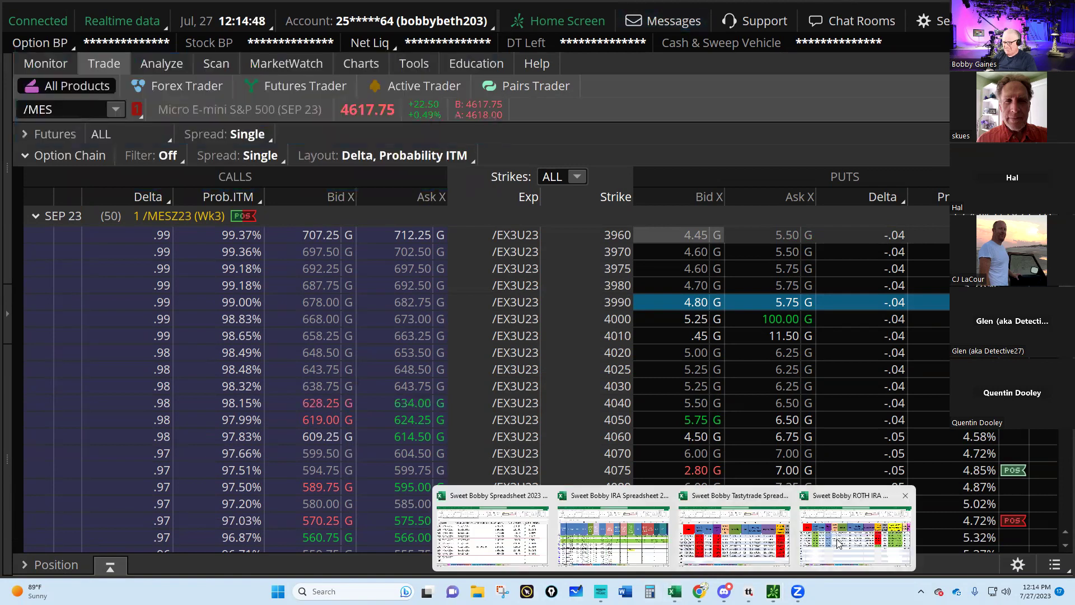
left_click(635, 531)
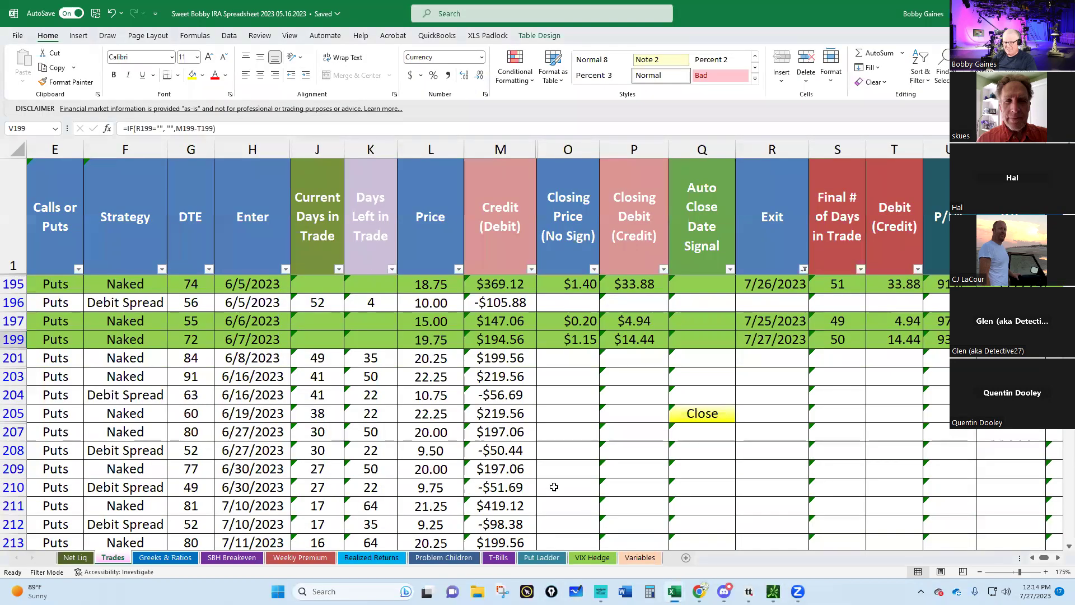
scroll(471, 451, "down", 12)
scroll(471, 450, "up", 1)
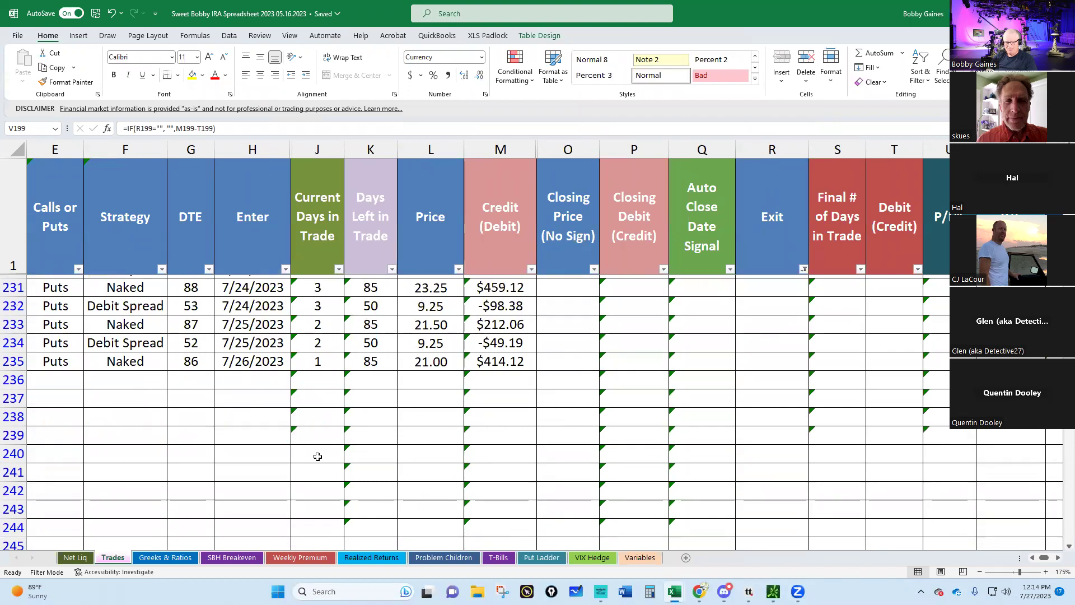
left_click(1032, 558)
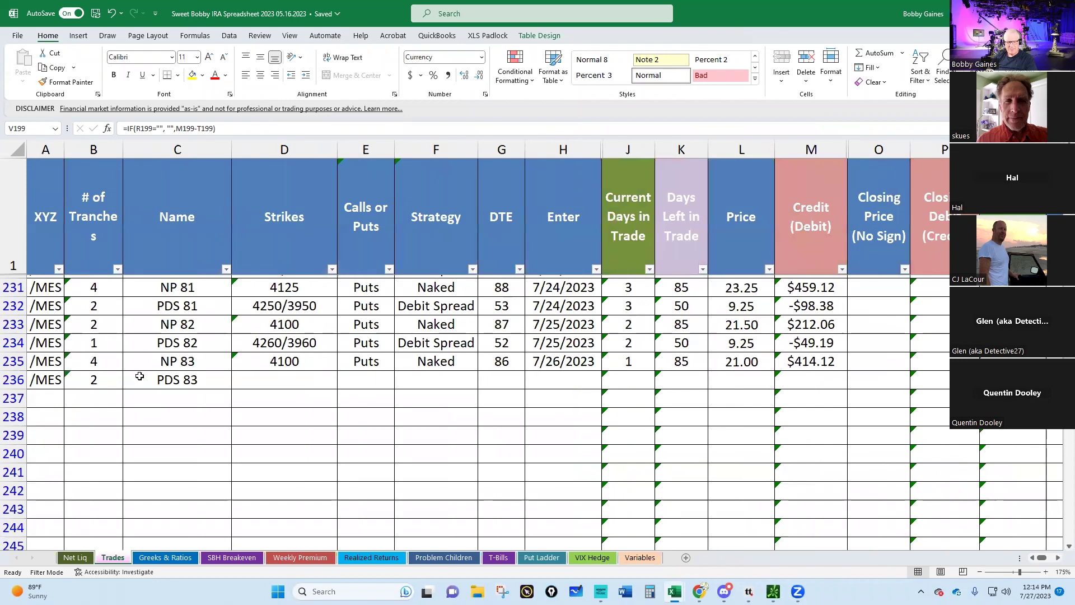
left_click(42, 399)
left_click(71, 402)
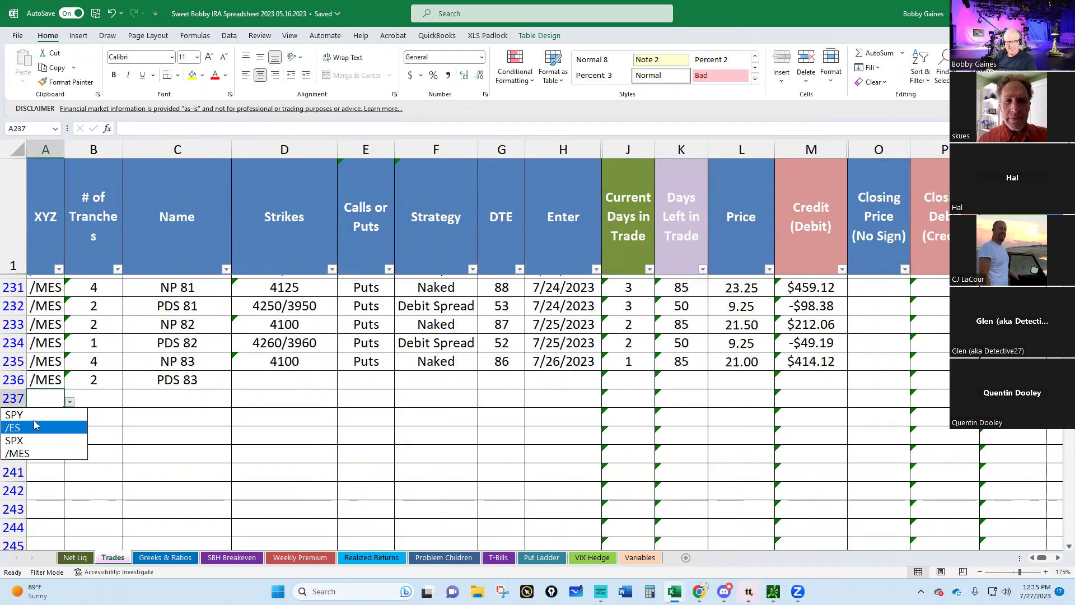
left_click(31, 454)
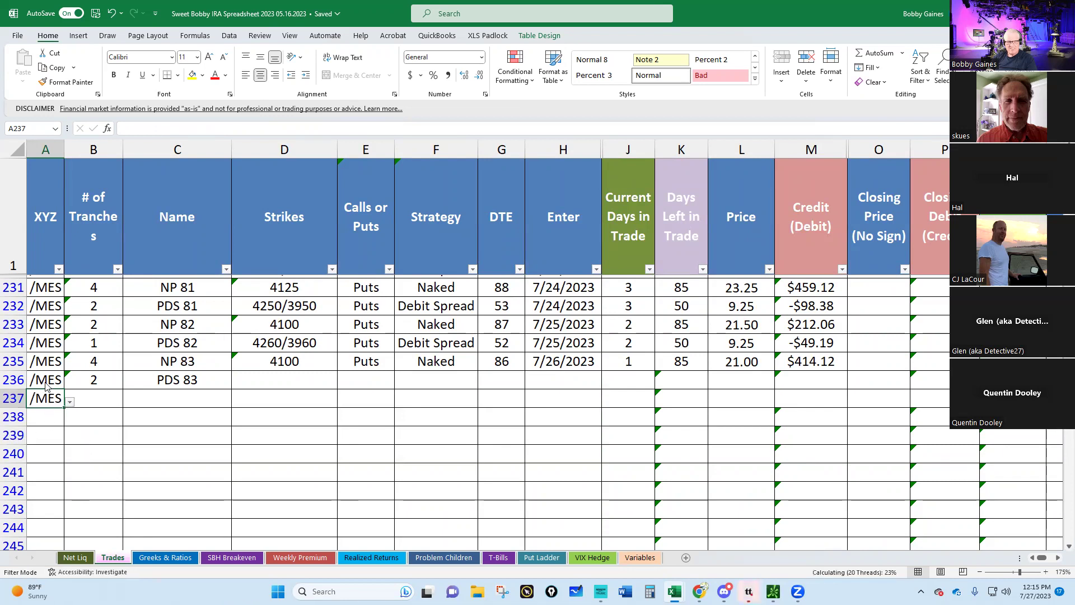
- Enter 1 tranche and the name PDS 84 in the new /MES row
key("Up")
left_click(96, 394)
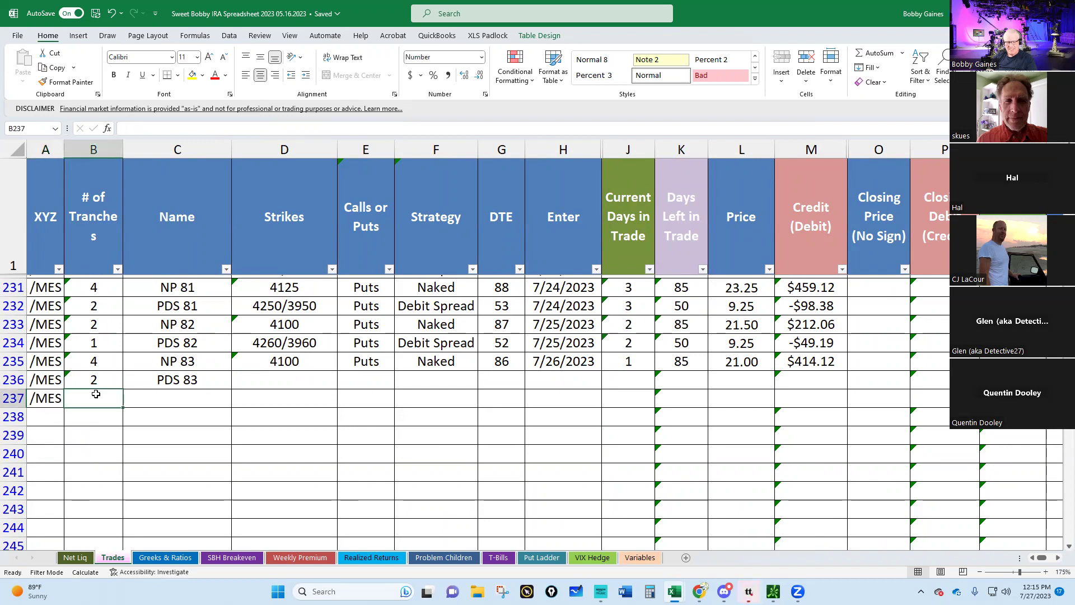
type("1")
left_click(161, 395)
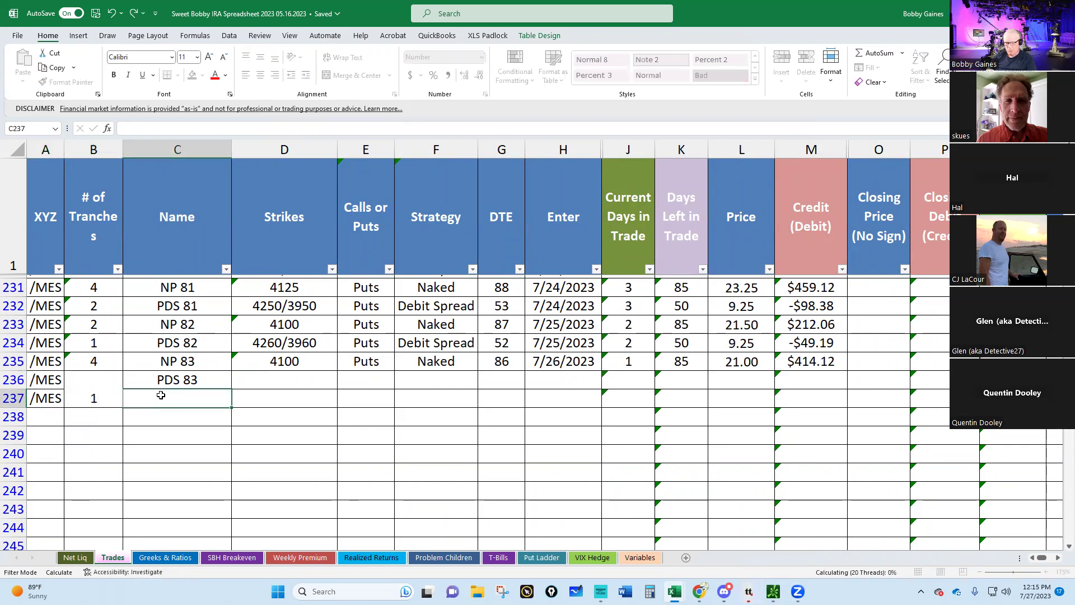
type("p")
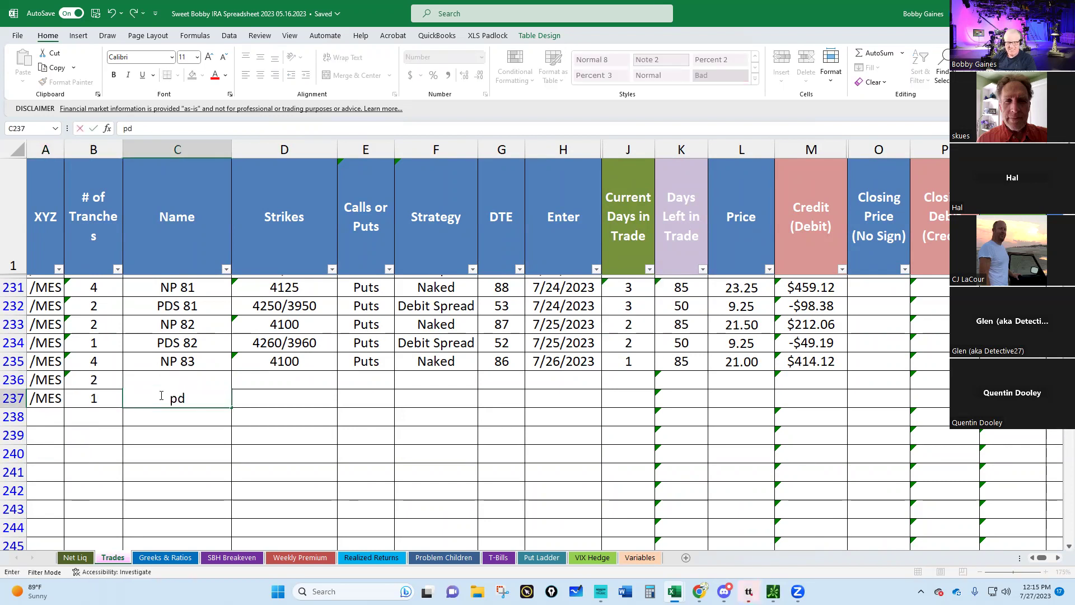
type("DS 84")
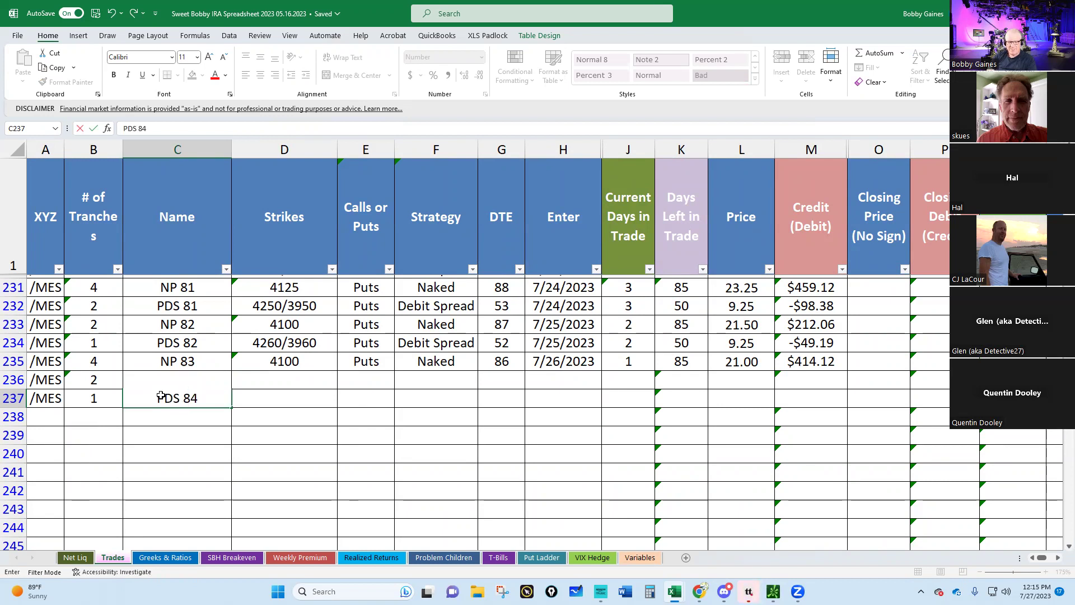
key("Return")
key("Up")
key("Right")
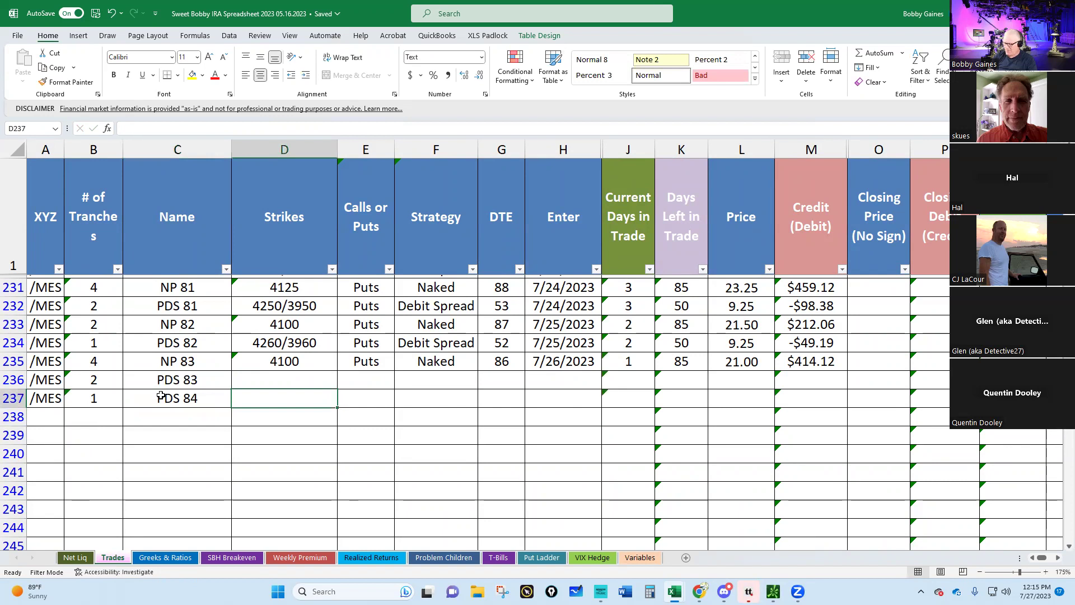
- Fill in the PDS 84 row with strikes 4290/3990, Puts, the Debit Spread strategy and 50 DTE
type("4290/3990")
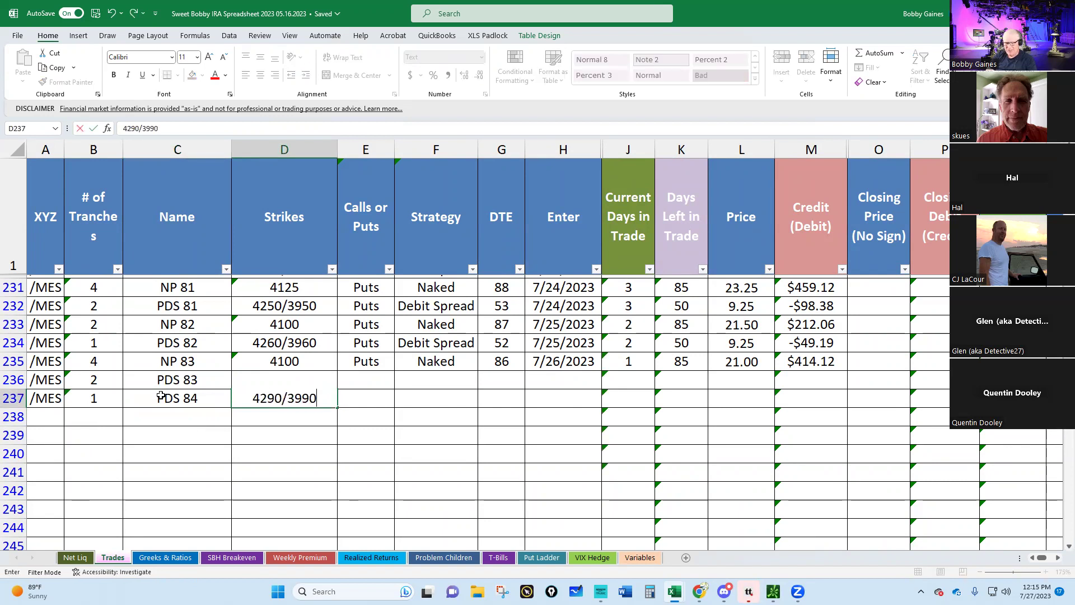
key("Tab")
type("Puts")
key("Tab")
type("D")
key("Tab")
type("50")
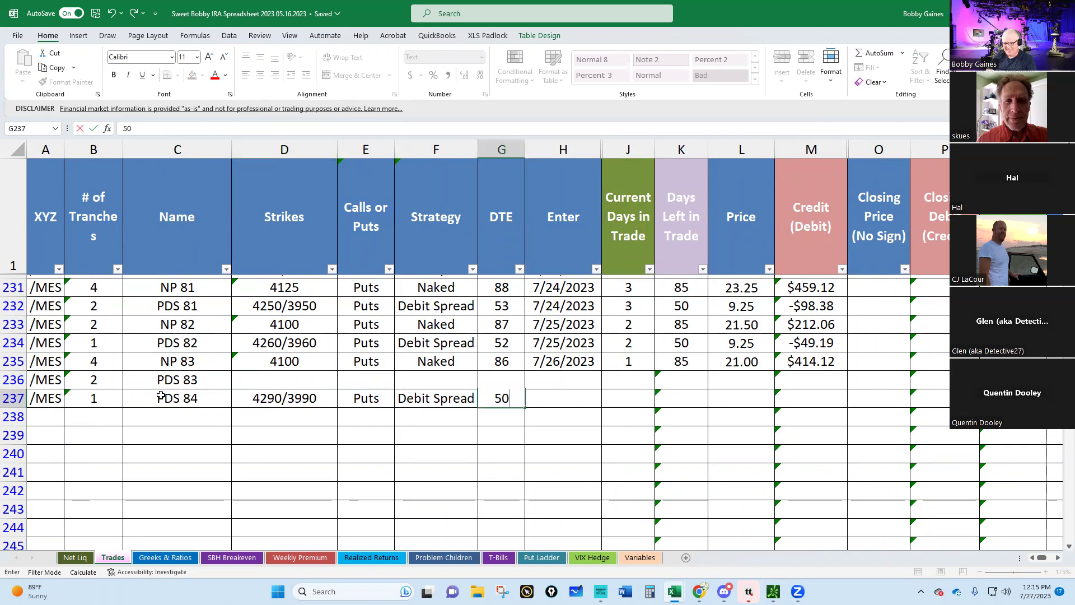
- Enter the date 7/27/23 and a price of 8.75 for the PDS 84 trade
key("Tab")
type("7/27/23")
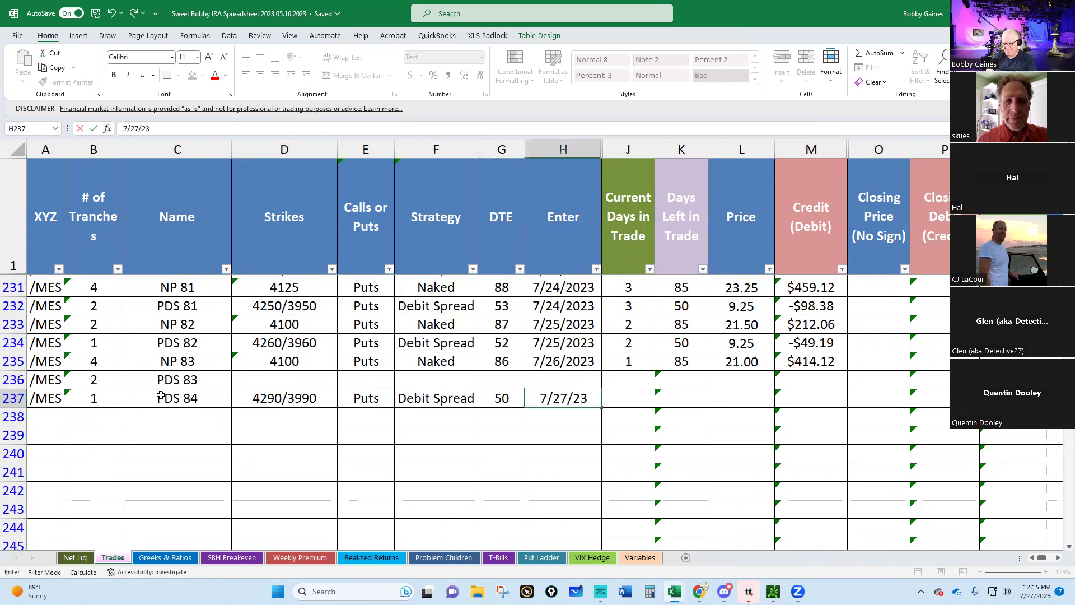
key("Tab")
key("Tab")
key("Tab")
type("8.")
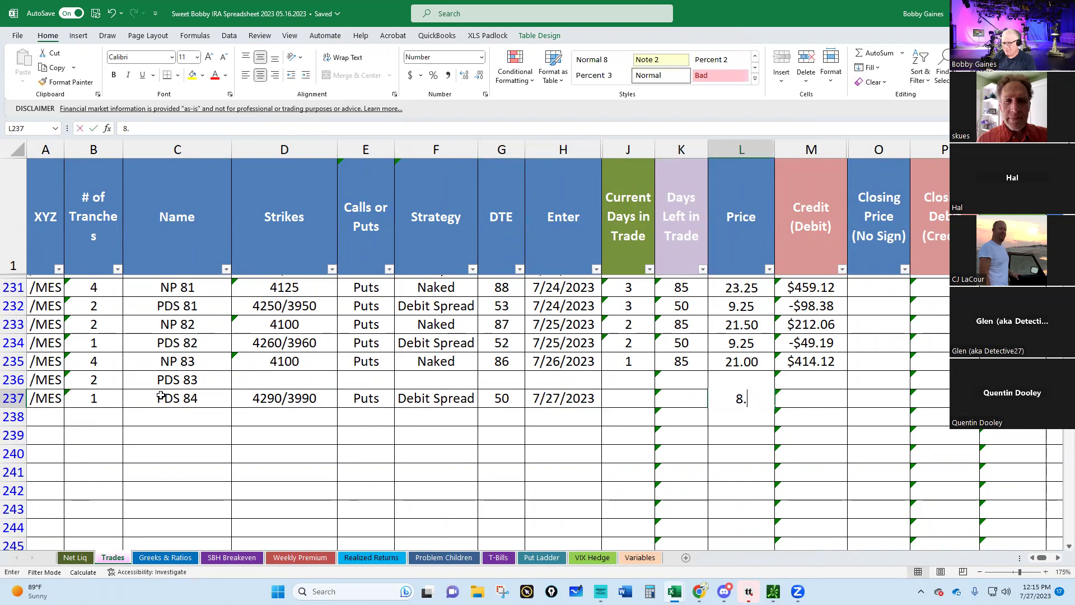
key("Return")
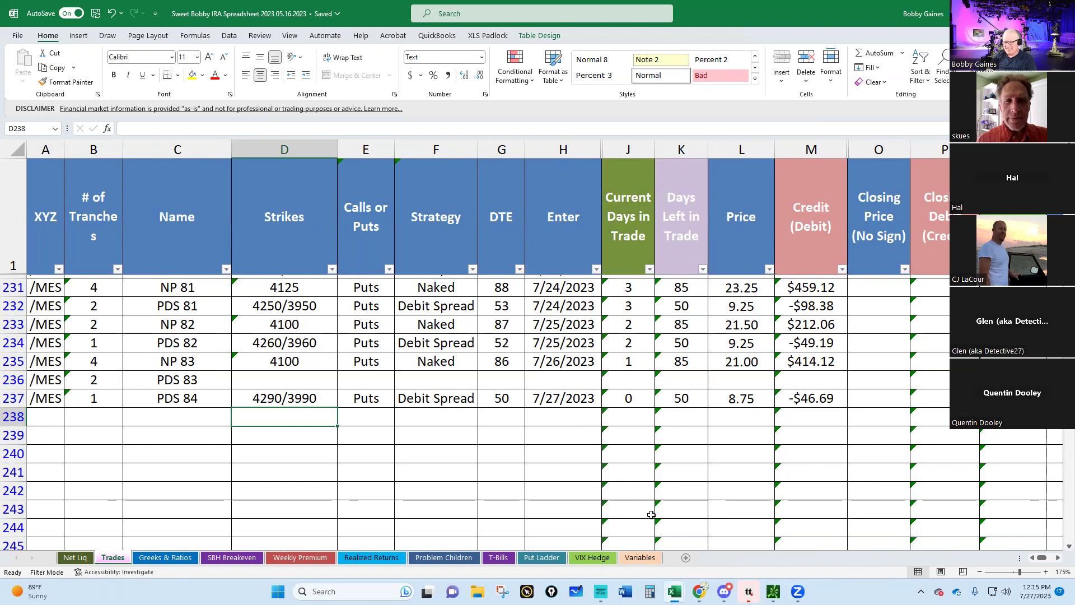
- Switch to thinkorswim and create a sell order for the 4150 put in the 85-day OCT 23 /MES expiration
left_click(773, 591)
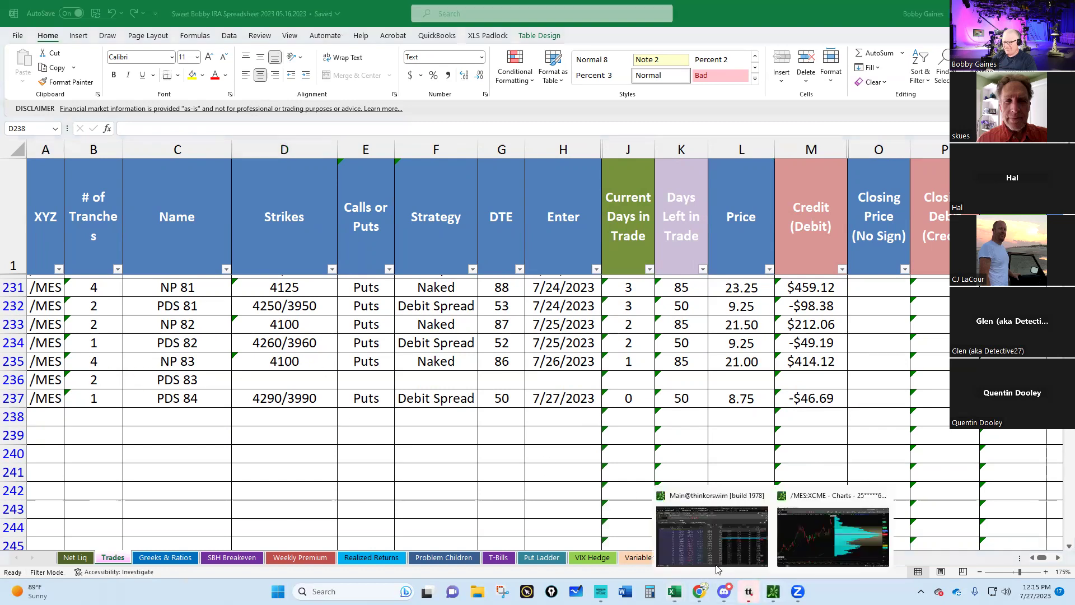
left_click(717, 570)
left_click(35, 214)
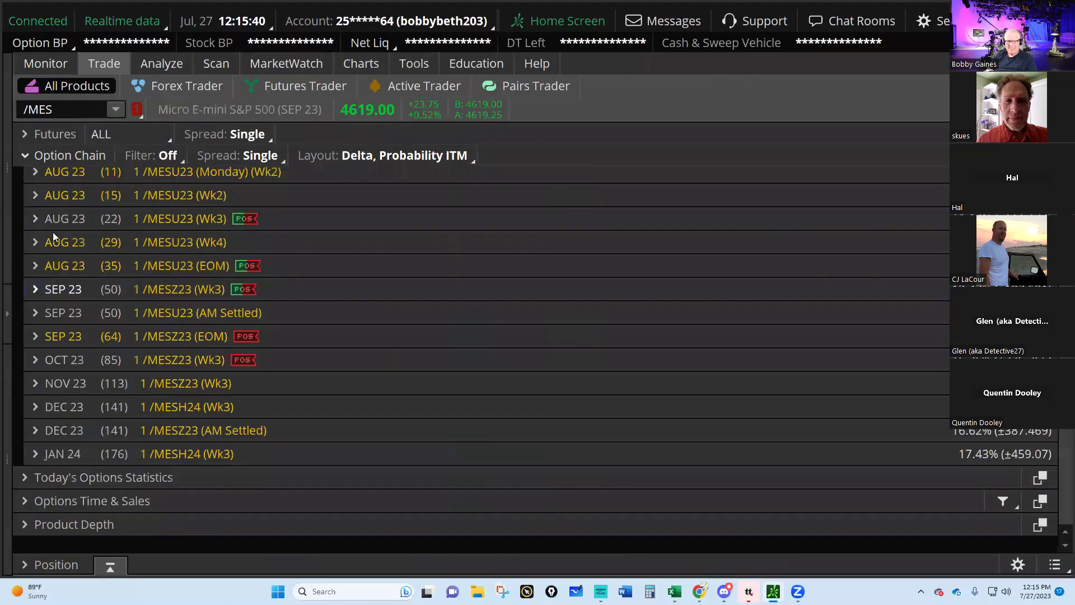
left_click(63, 360)
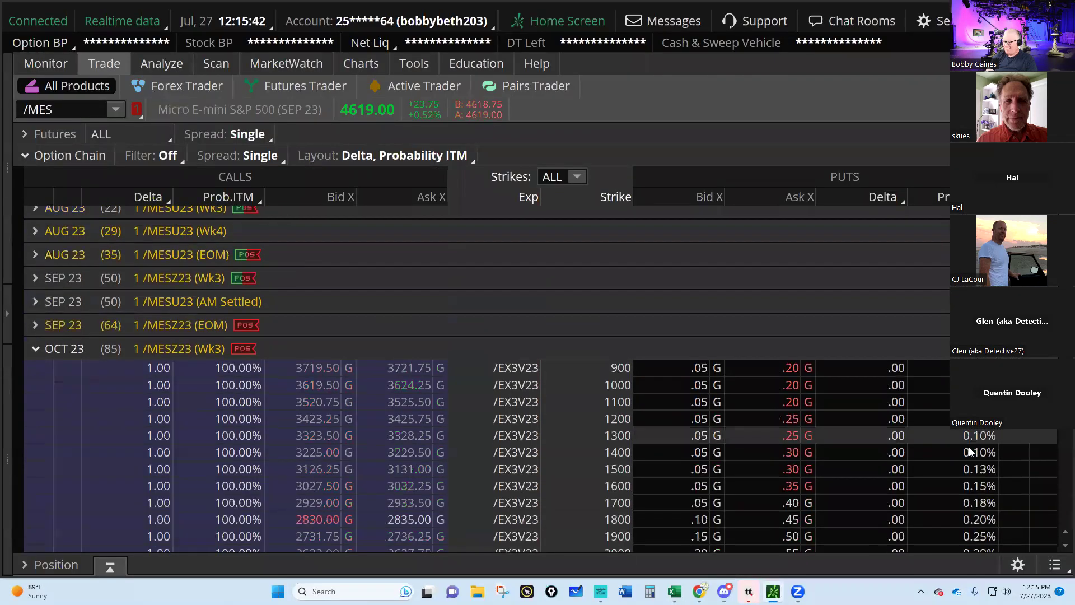
scroll(971, 451, "down", 7)
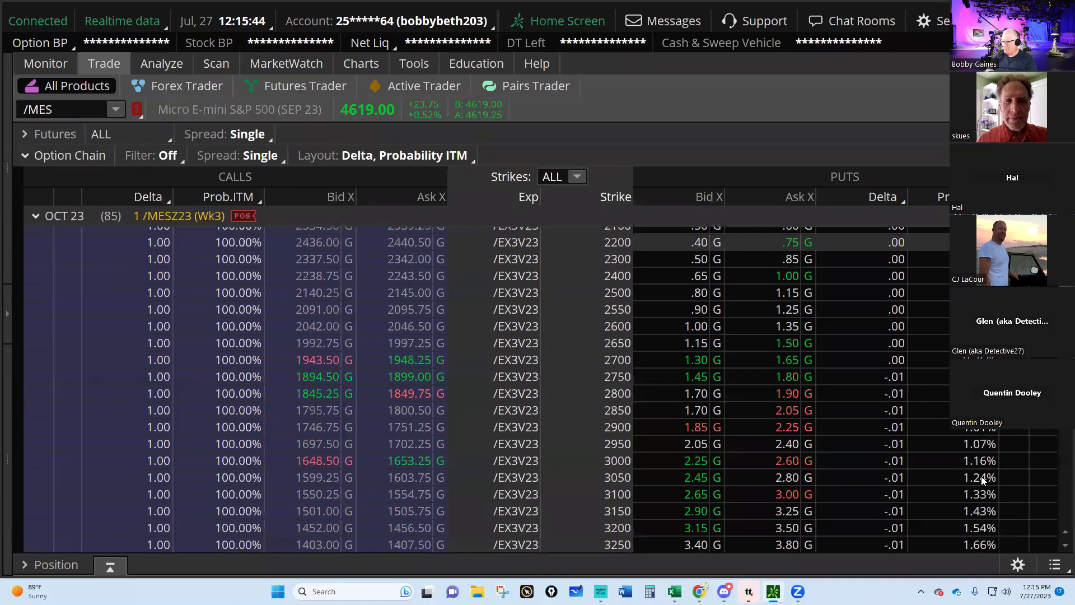
scroll(981, 476, "down", 7)
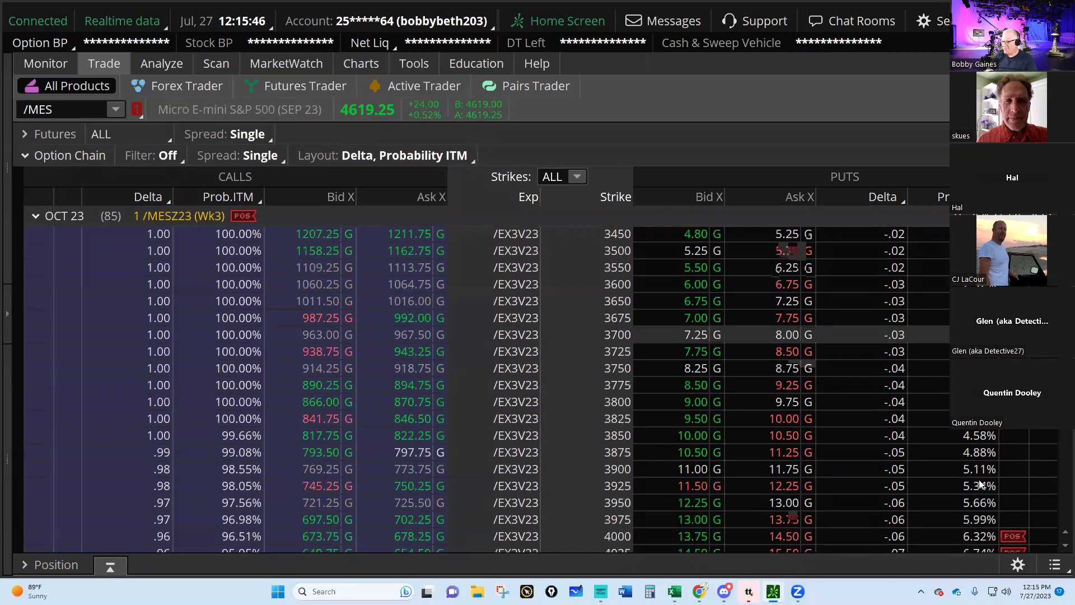
scroll(982, 485, "down", 5)
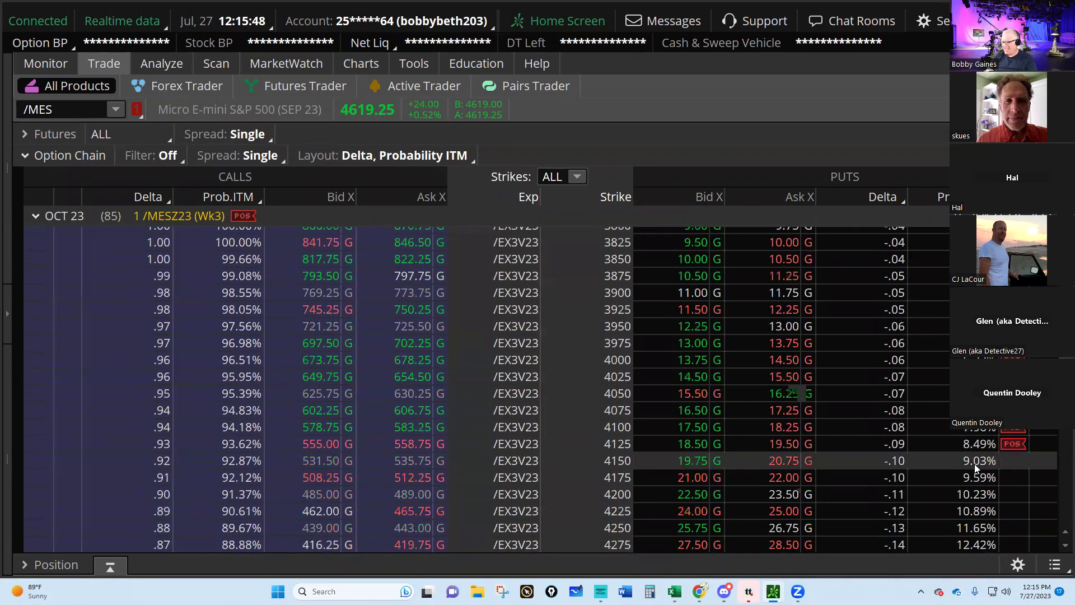
left_click(688, 456)
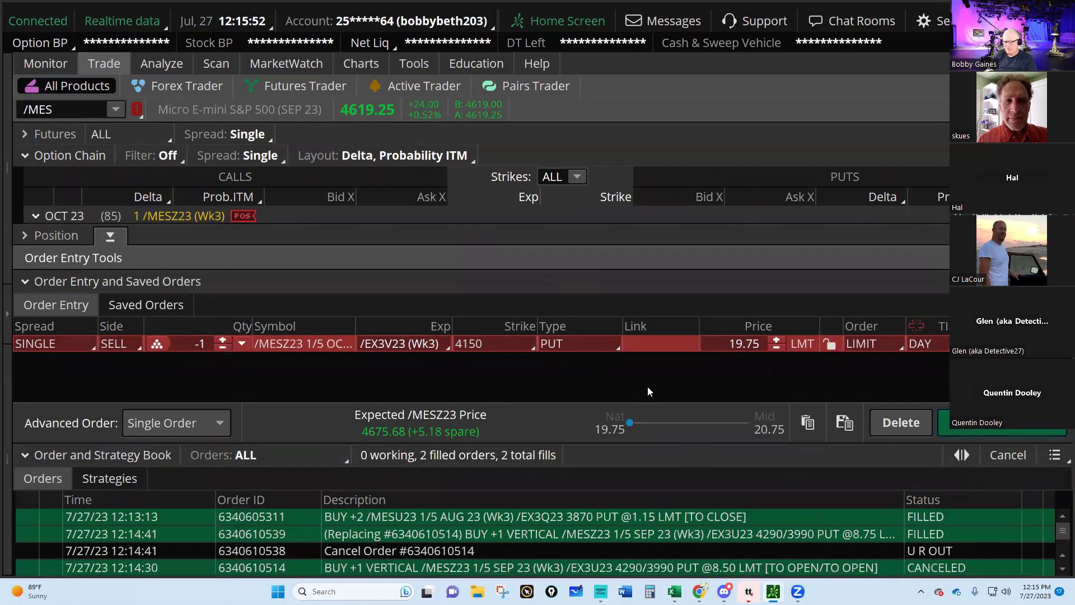
- Set the 4150 put order to a 20.25 limit price and a quantity of -2, and send it
double_click(777, 337)
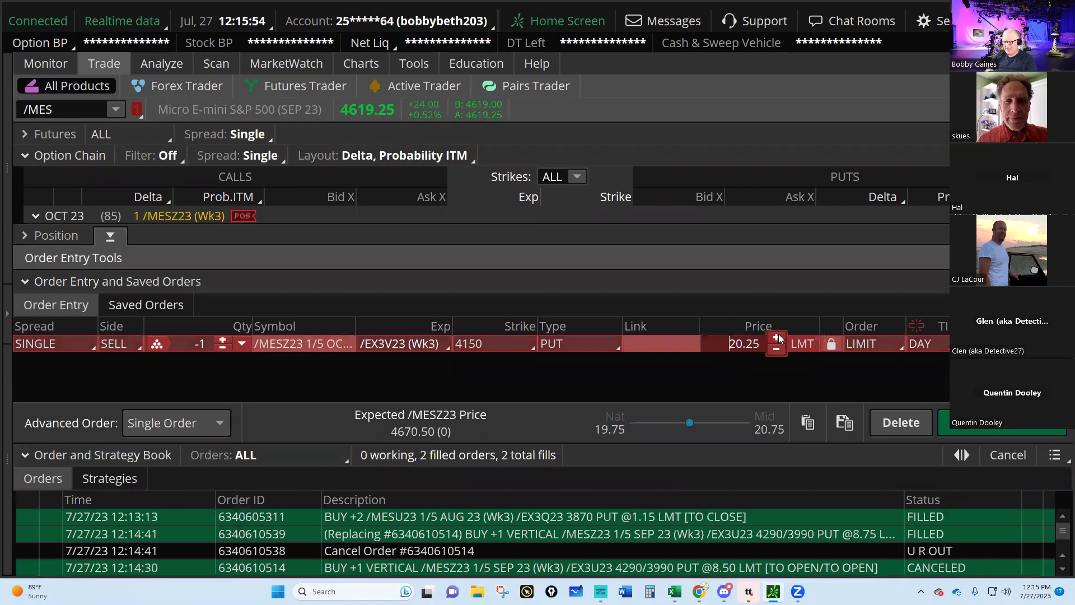
left_click(223, 347)
left_click(1003, 430)
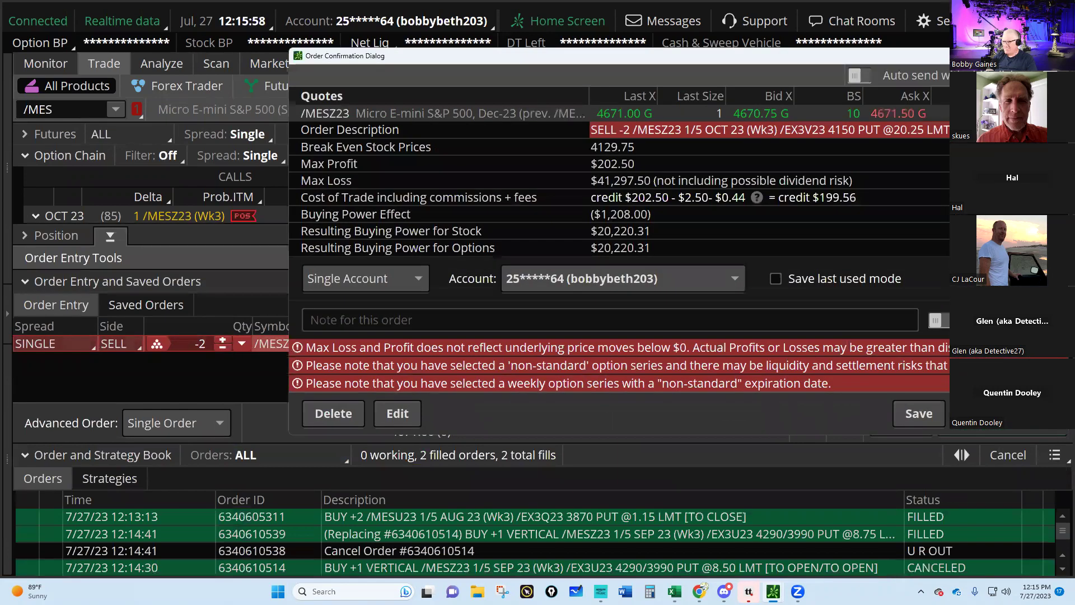
left_click(997, 417)
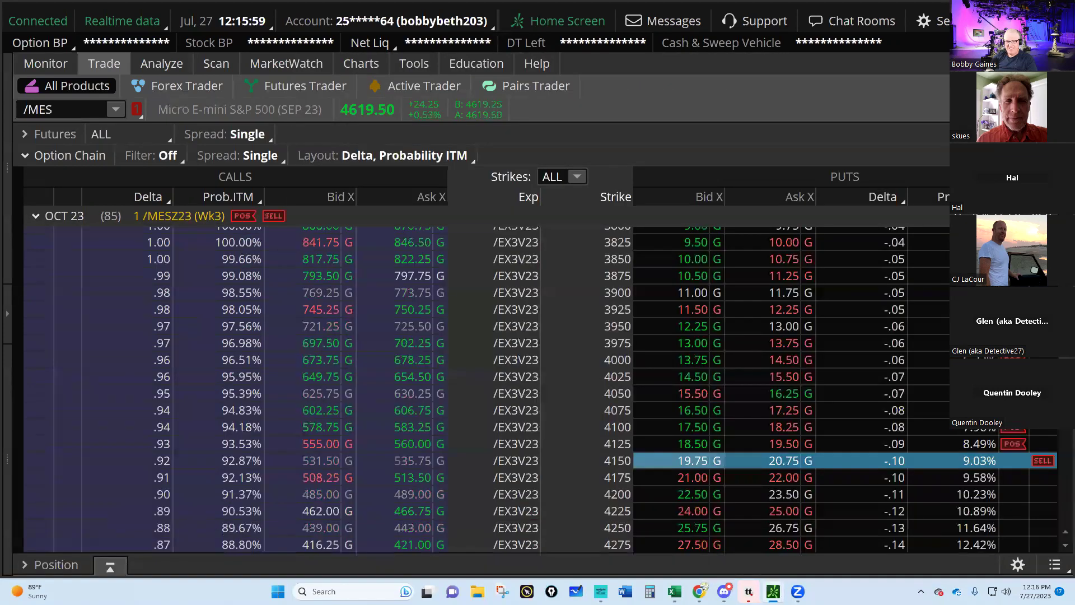
- Replace the working 4150 put sell order with one at a 20.00 limit and send it
left_click(42, 66)
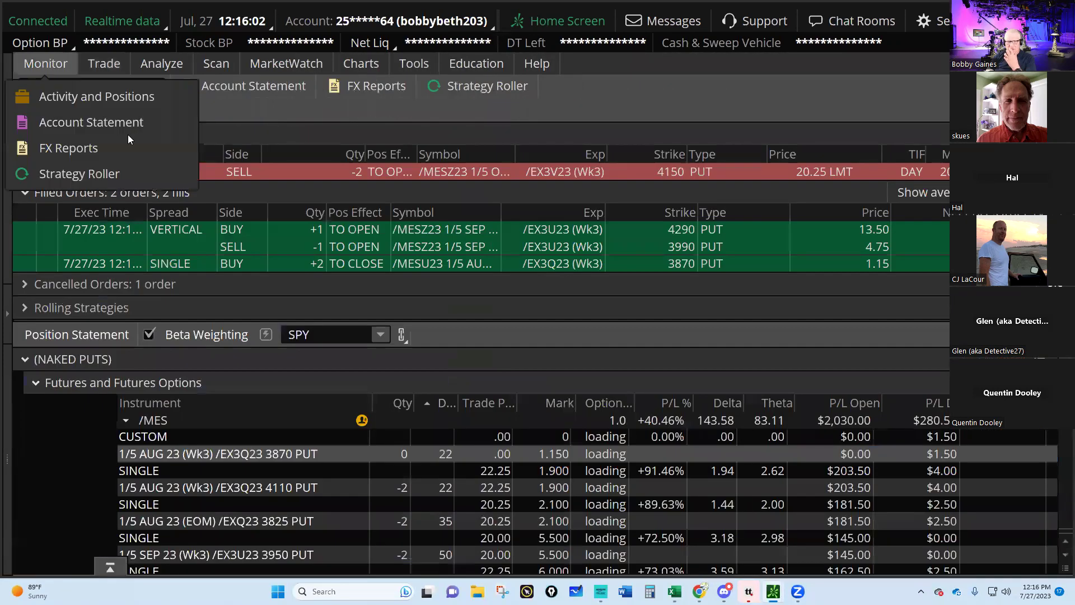
right_click(723, 164)
left_click(775, 218)
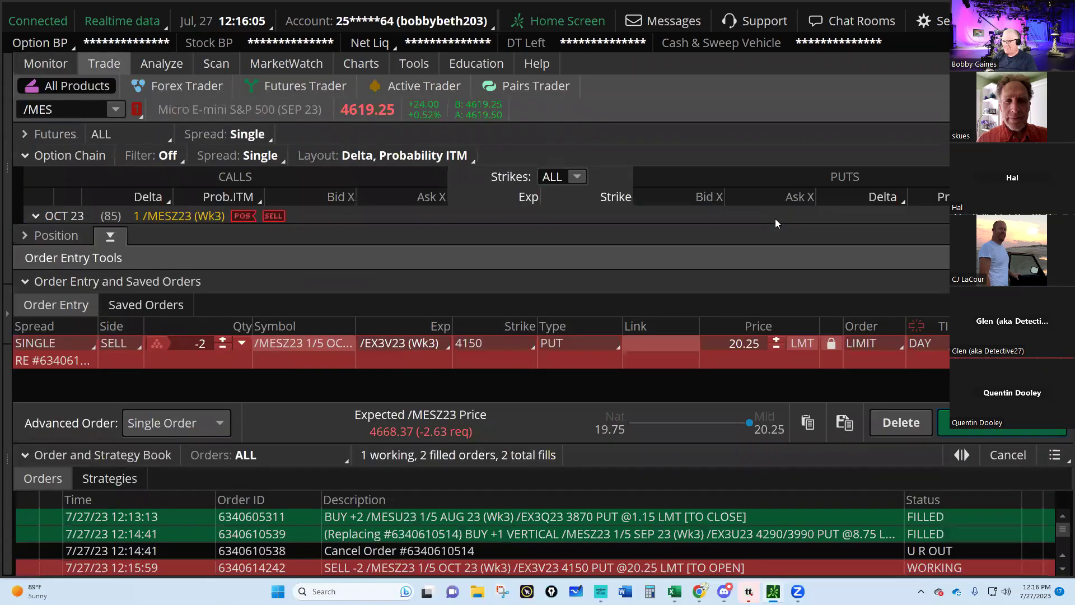
left_click(776, 346)
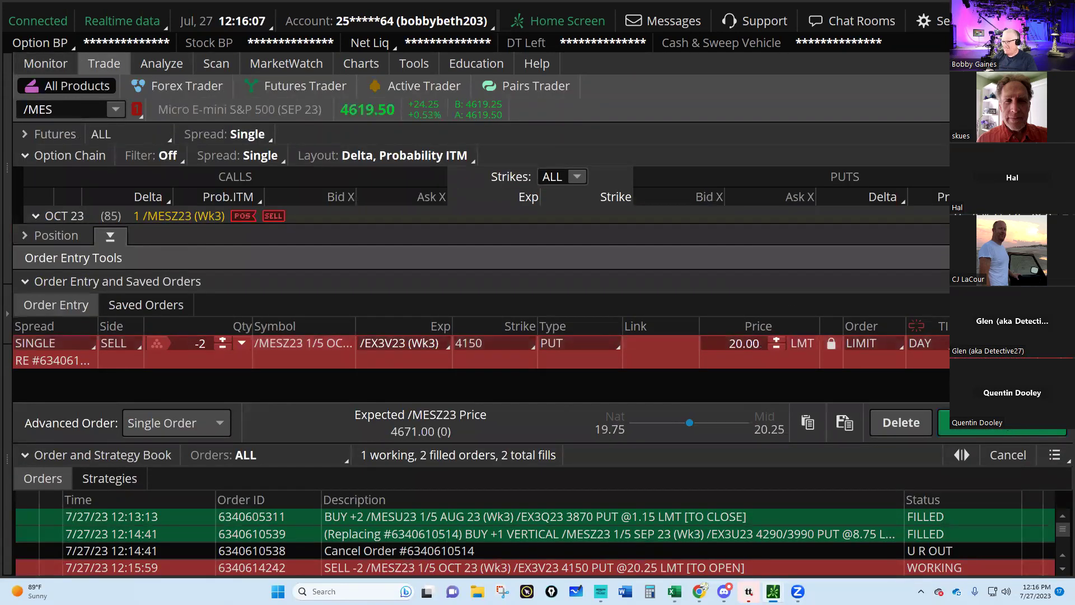
left_click(1003, 423)
left_click(915, 410)
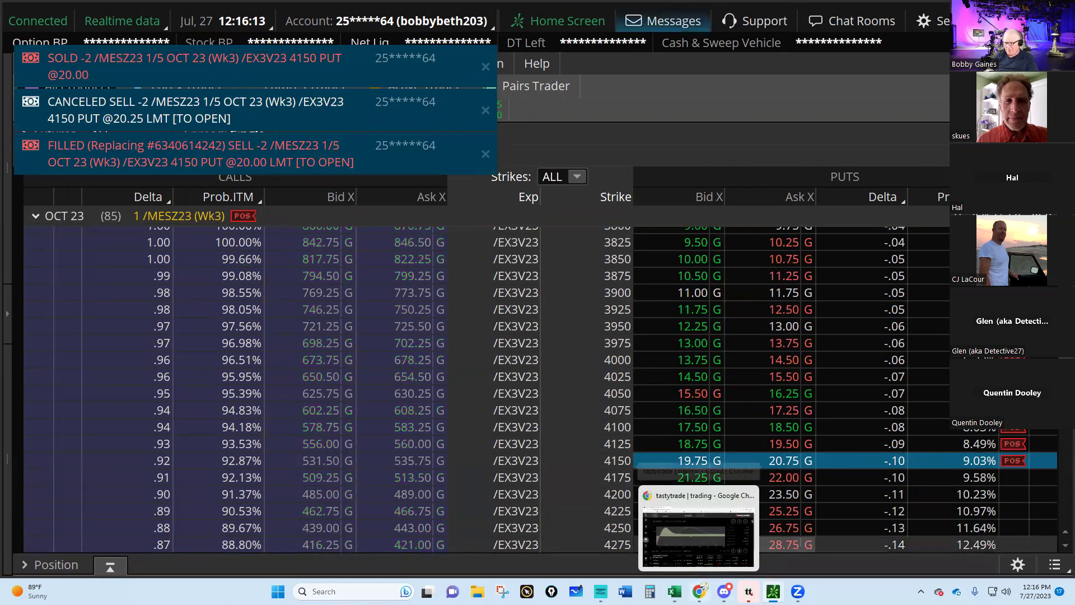
- Switch to the Sweet Bobby IRA spreadsheet and enter price 20, strike 4150 and the name NP 84 in row 236
left_click(674, 591)
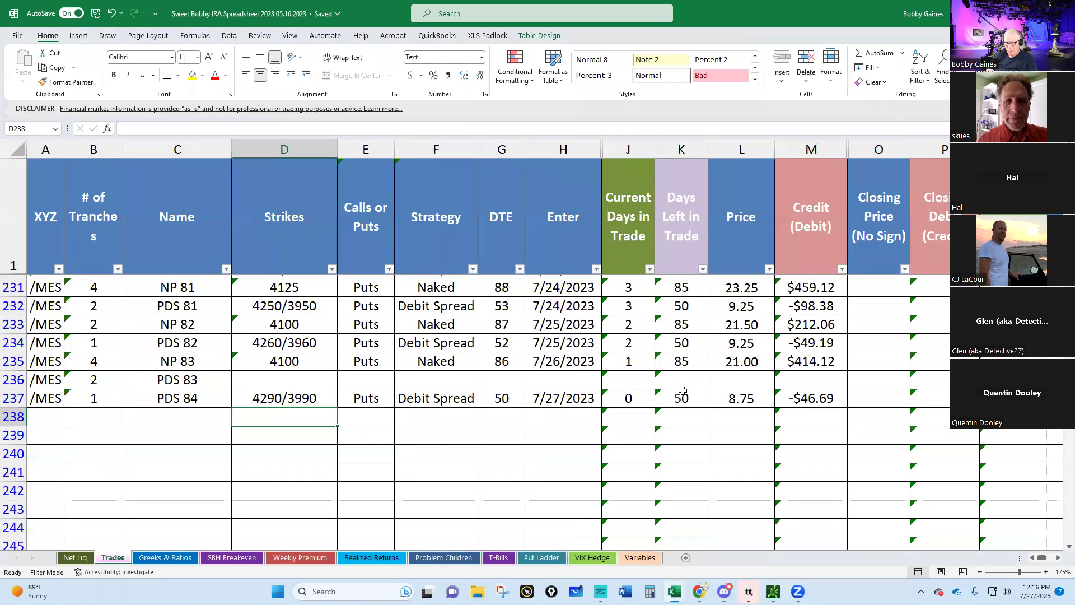
left_click(742, 380)
type("20")
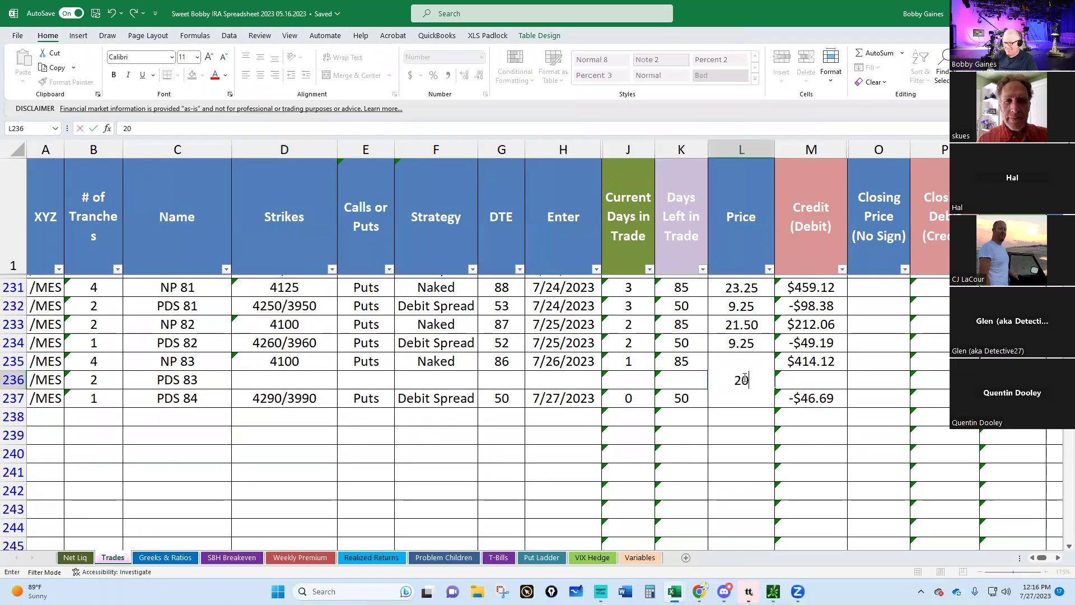
left_click(286, 375)
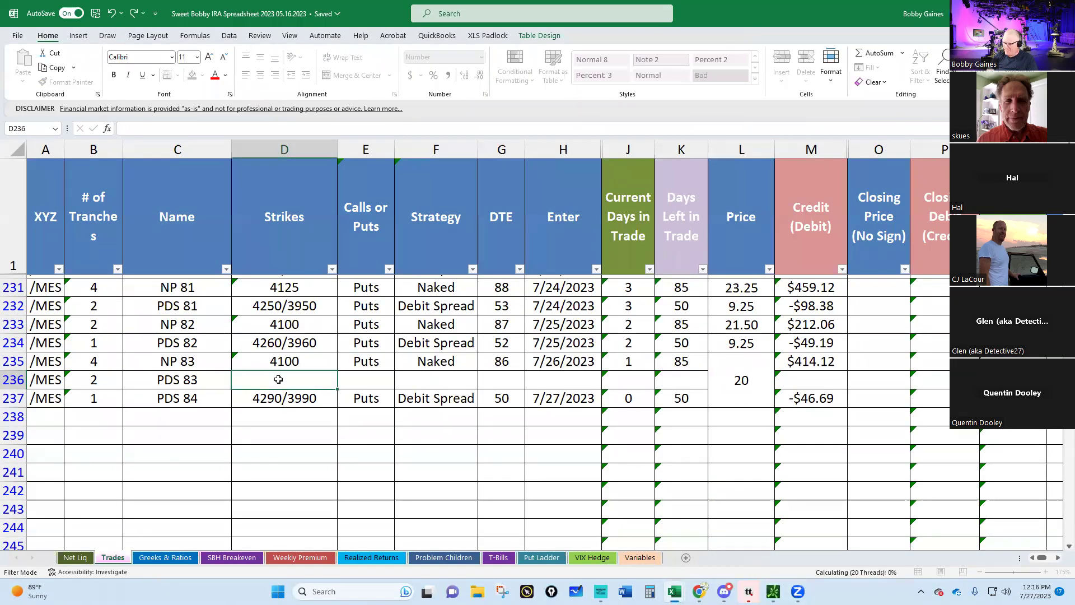
type("4150")
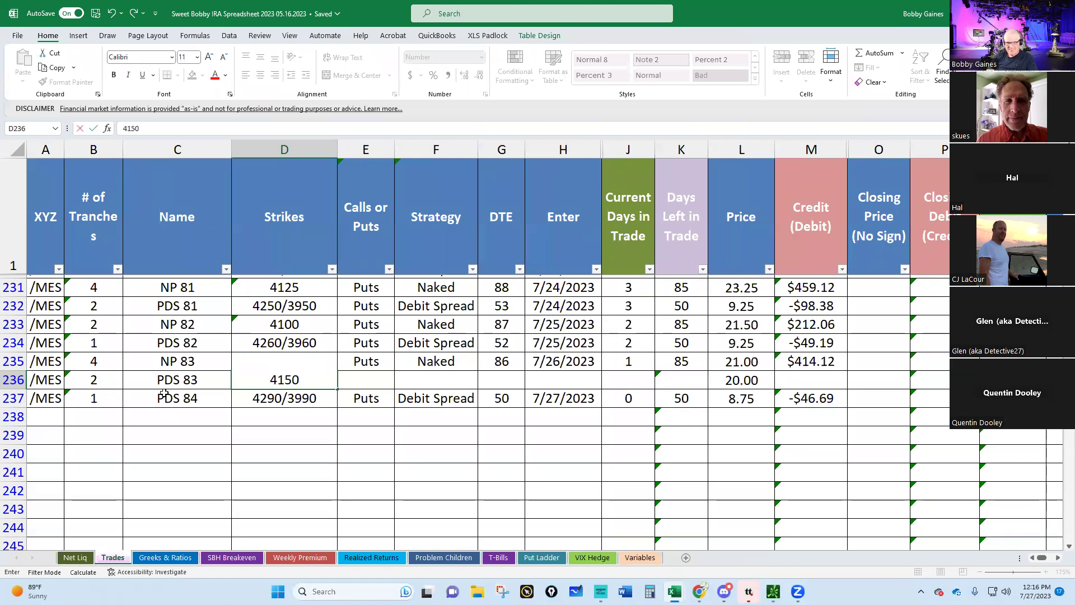
left_click(167, 382)
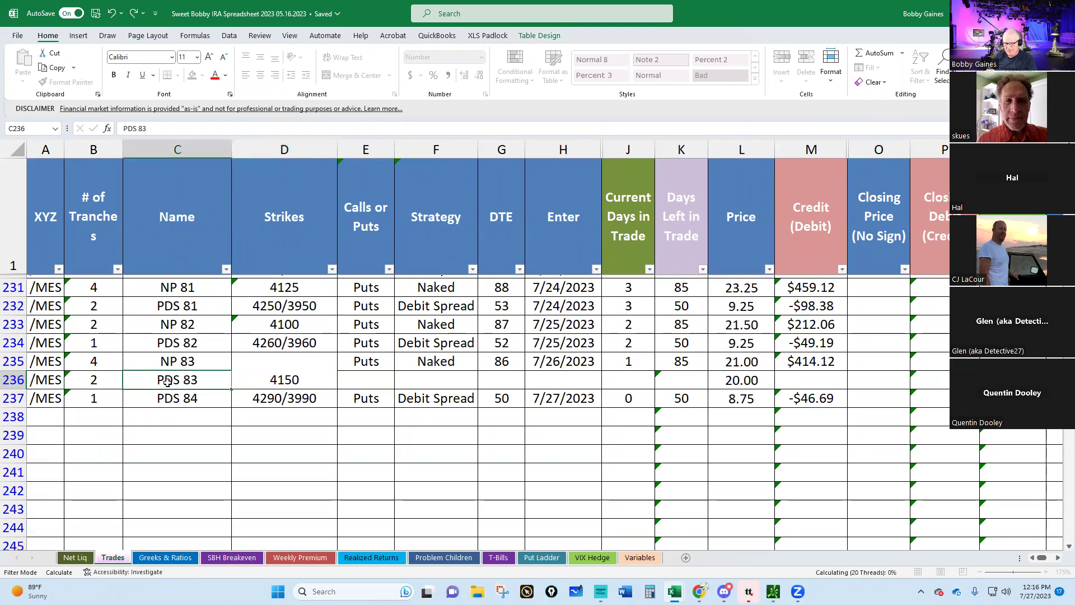
type("NP 84")
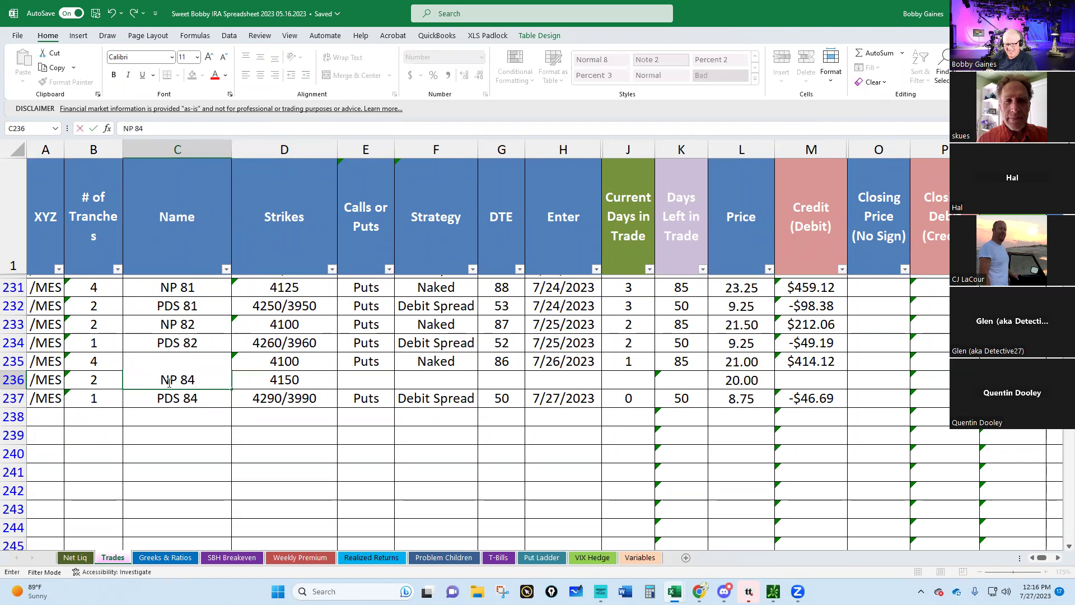
- Complete the NP 84 row with Puts, the Naked strategy, 85 DTE and the entry date 7/27/23
key("Tab")
key("Tab")
type("Puts")
key("Tab")
type("Naked")
key("Tab")
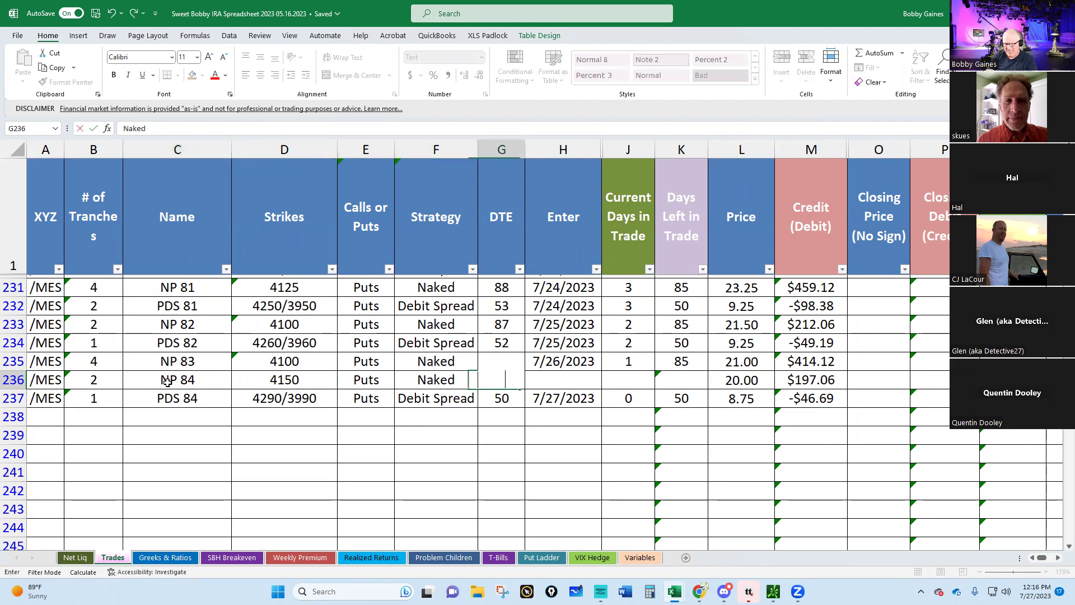
type("85")
key("Tab")
type("7/27/2")
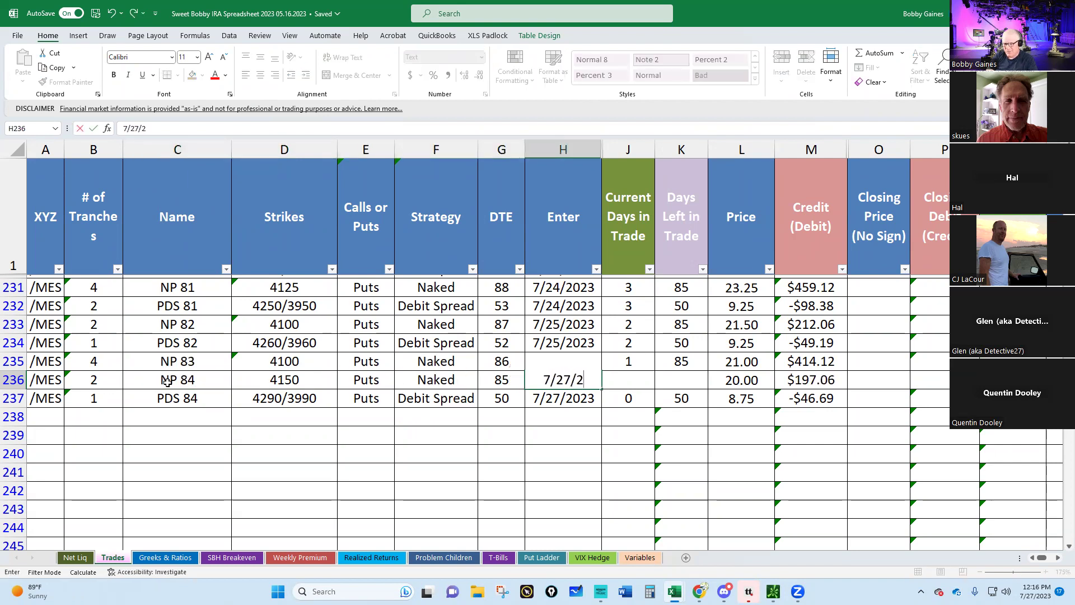
type("3")
key("Return")
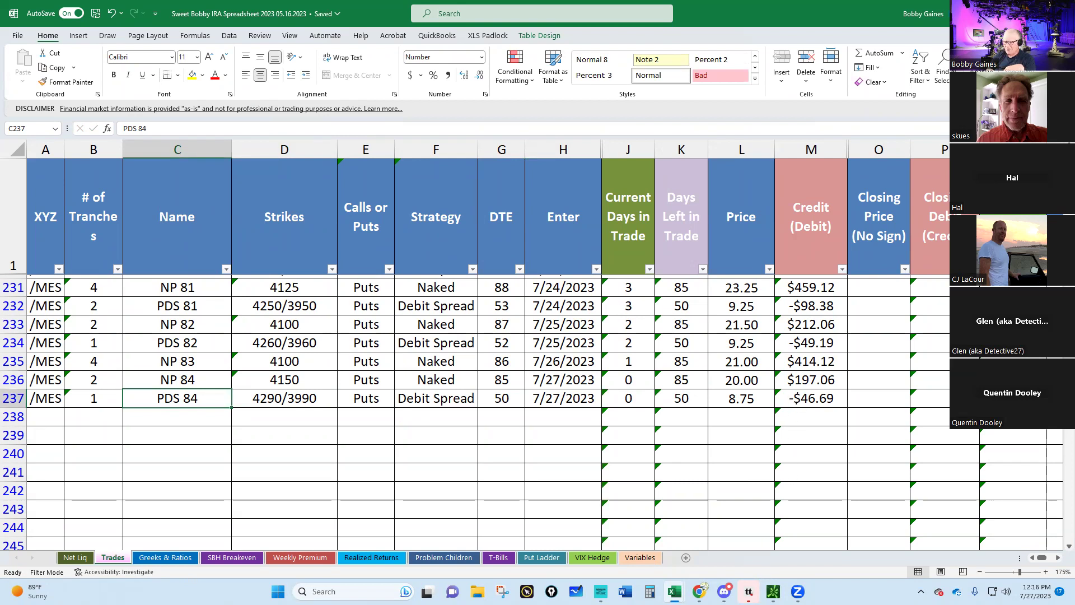
- Switch to the tastytrade window
mouse_move(748, 592)
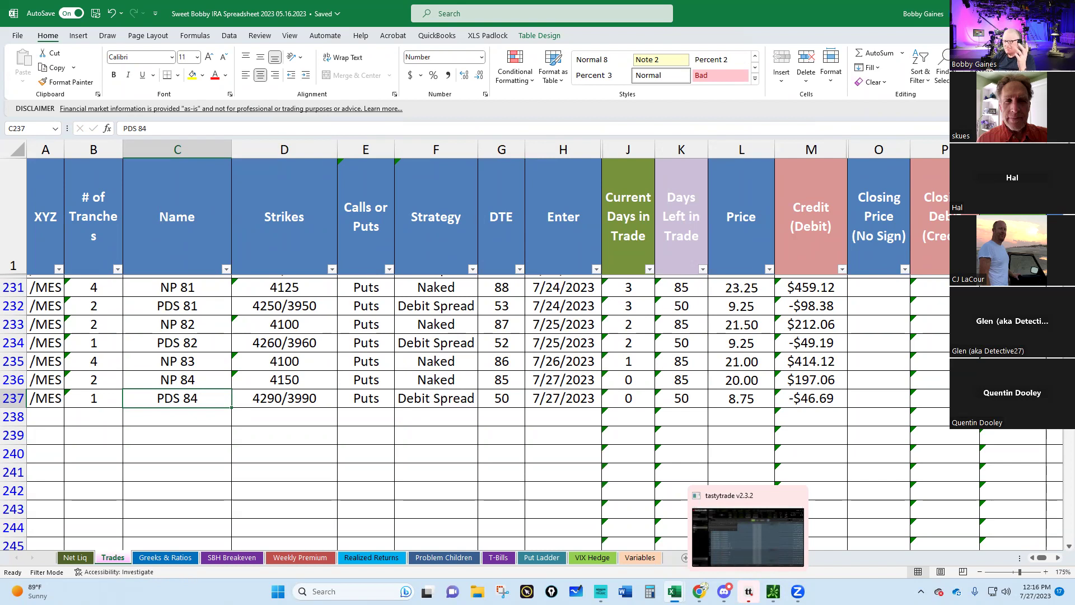
left_click(749, 592)
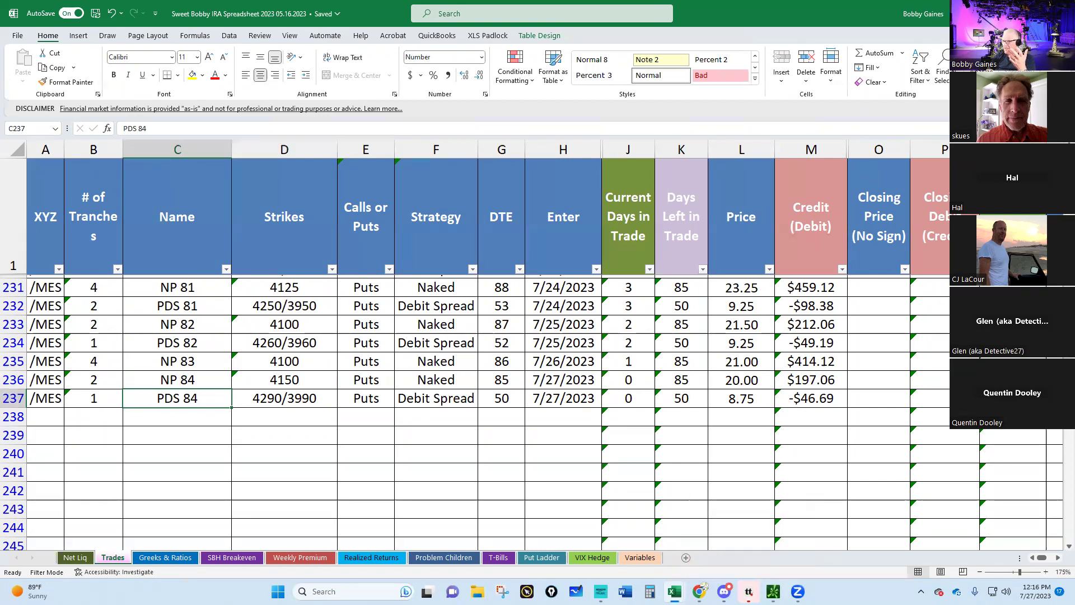